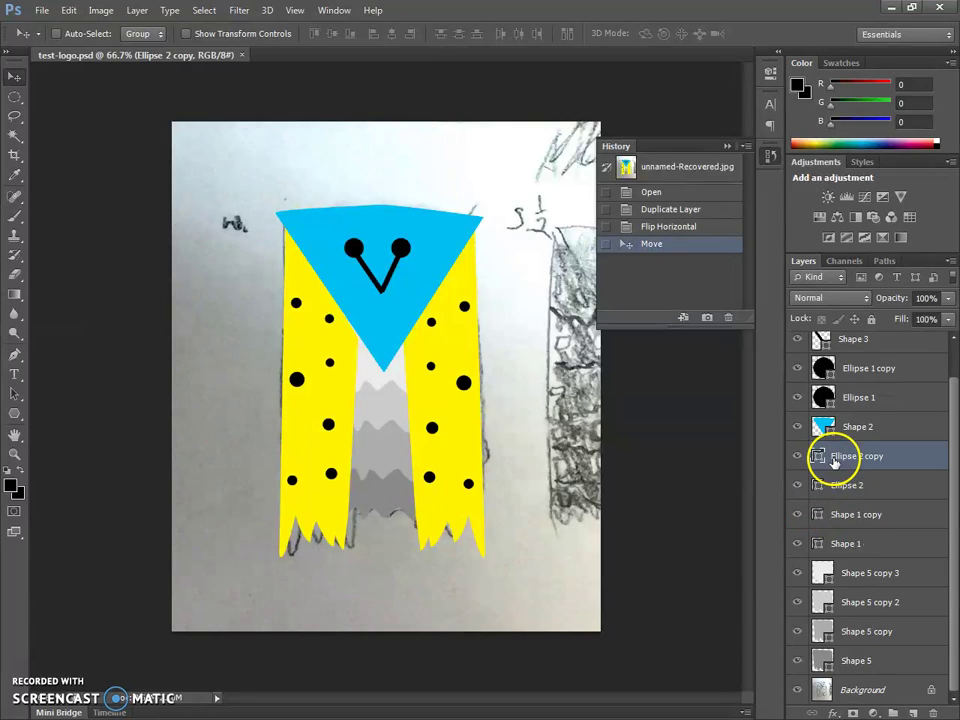
- Hide the Background layer holding the pencil sketch so only the logo shapes are shown
{"action": "scroll", "coordinate": [830, 400], "scroll_direction": "down", "scroll_amount": 1}
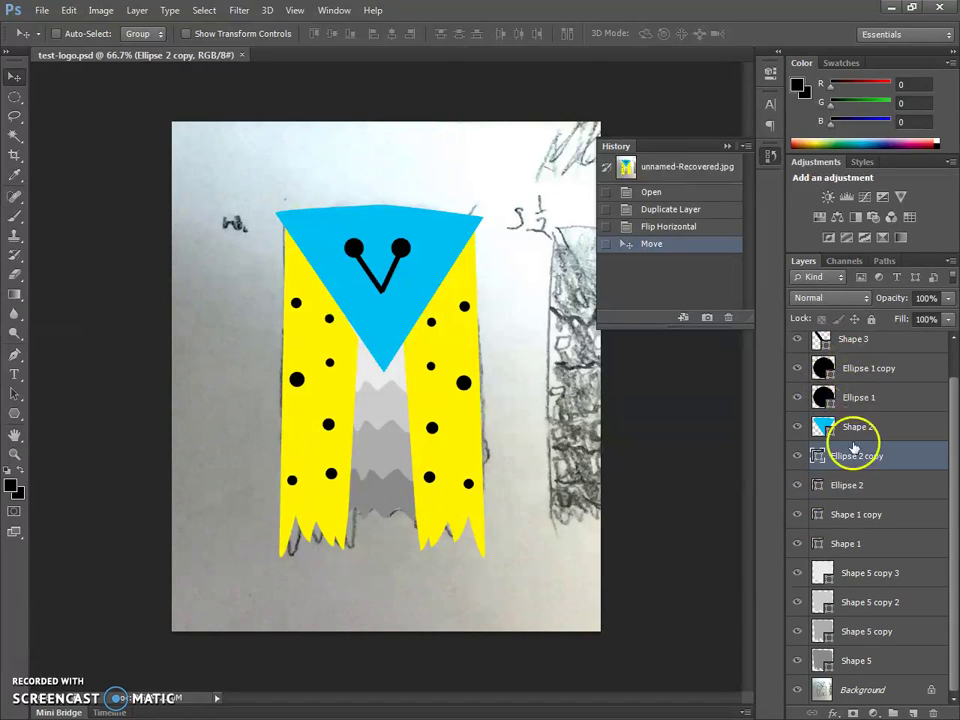
{"action": "scroll", "coordinate": [845, 368], "scroll_direction": "up", "scroll_amount": 1}
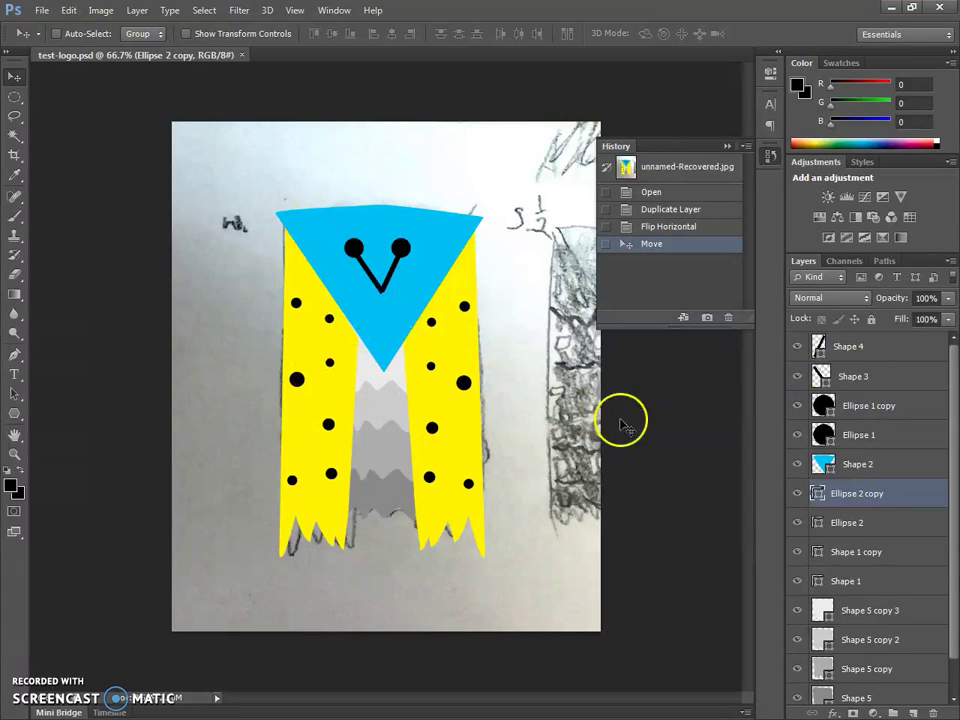
{"action": "scroll", "coordinate": [817, 558], "scroll_direction": "down", "scroll_amount": 1}
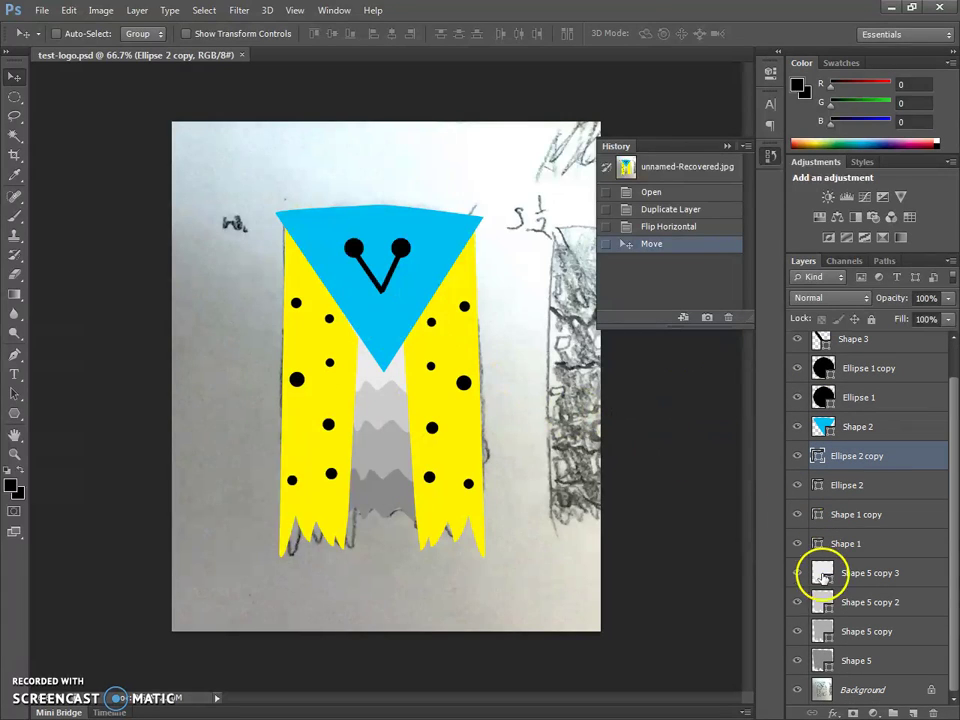
{"action": "left_click", "coordinate": [797, 690]}
- Select every logo layer from Shape 4 down to Shape 5 and merge the visible layers into one
{"action": "scroll", "coordinate": [876, 514], "scroll_direction": "up", "scroll_amount": 2}
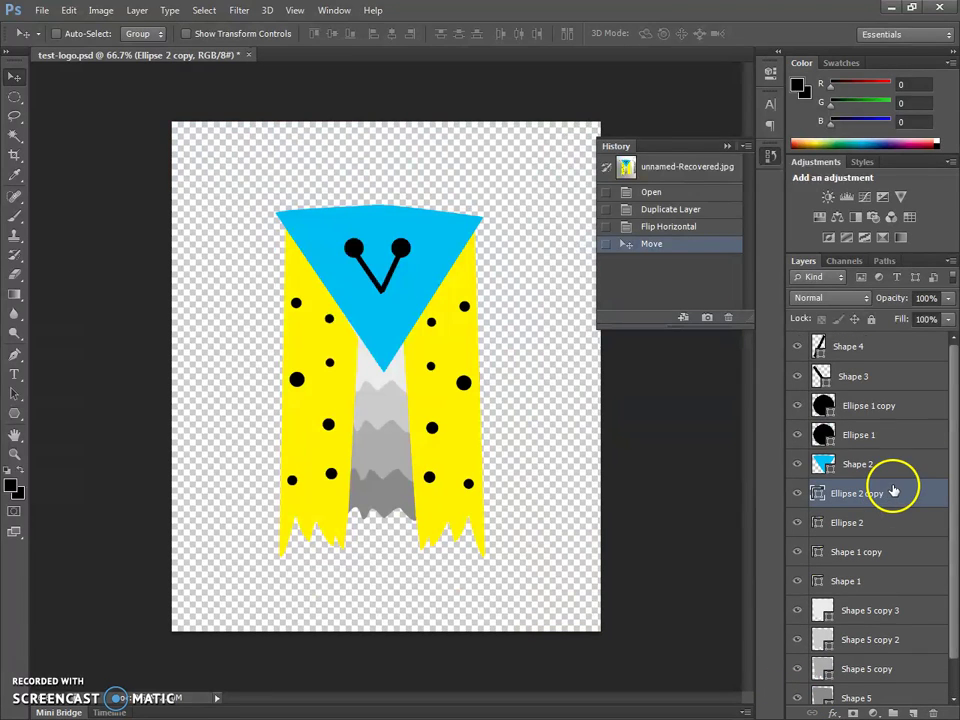
{"action": "left_click", "coordinate": [897, 350]}
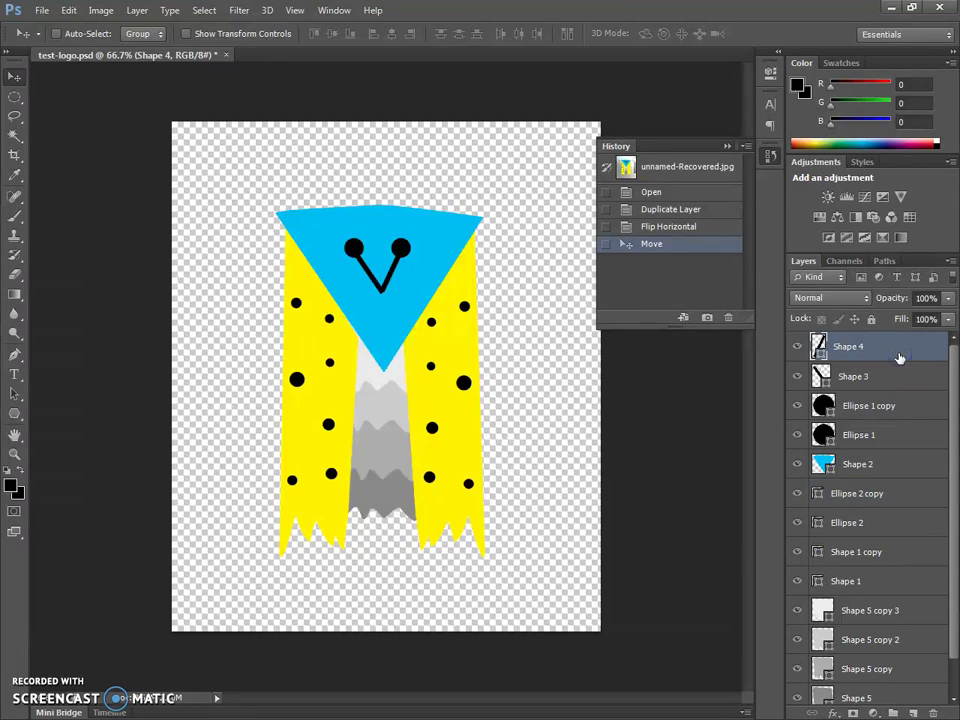
{"action": "scroll", "coordinate": [900, 429], "scroll_direction": "down", "scroll_amount": 2}
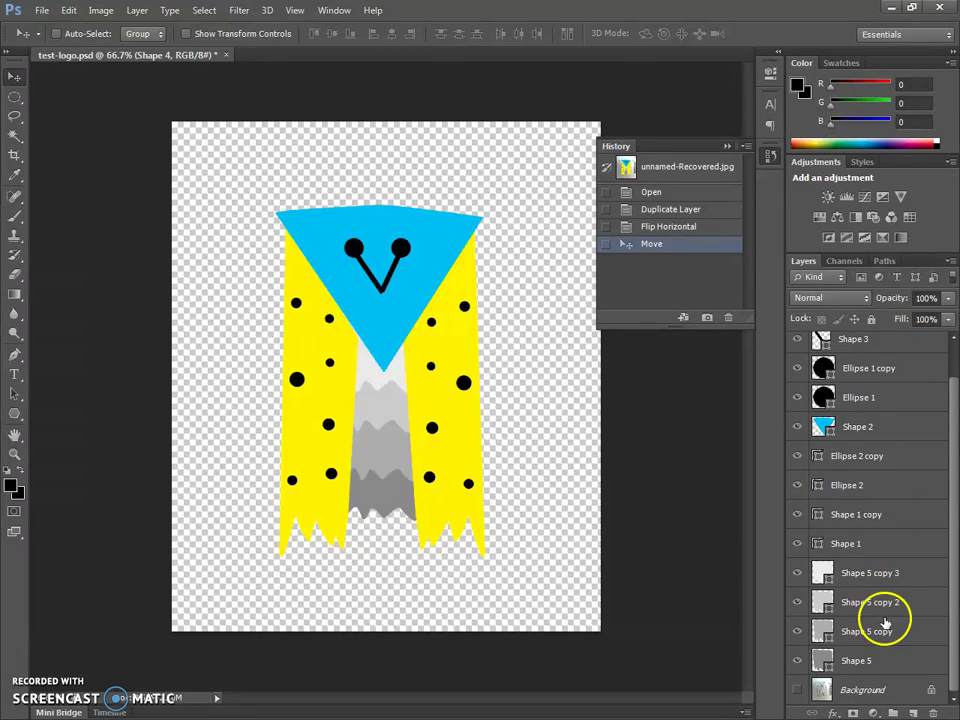
{"action": "left_click", "coordinate": [893, 668], "text": "shift"}
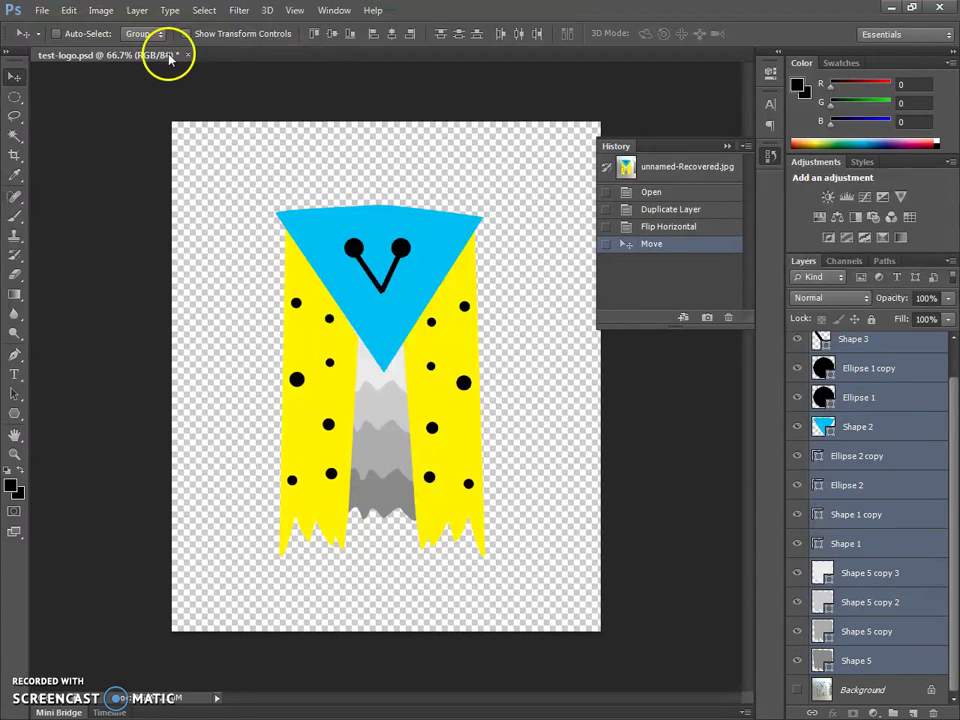
{"action": "left_click", "coordinate": [137, 10]}
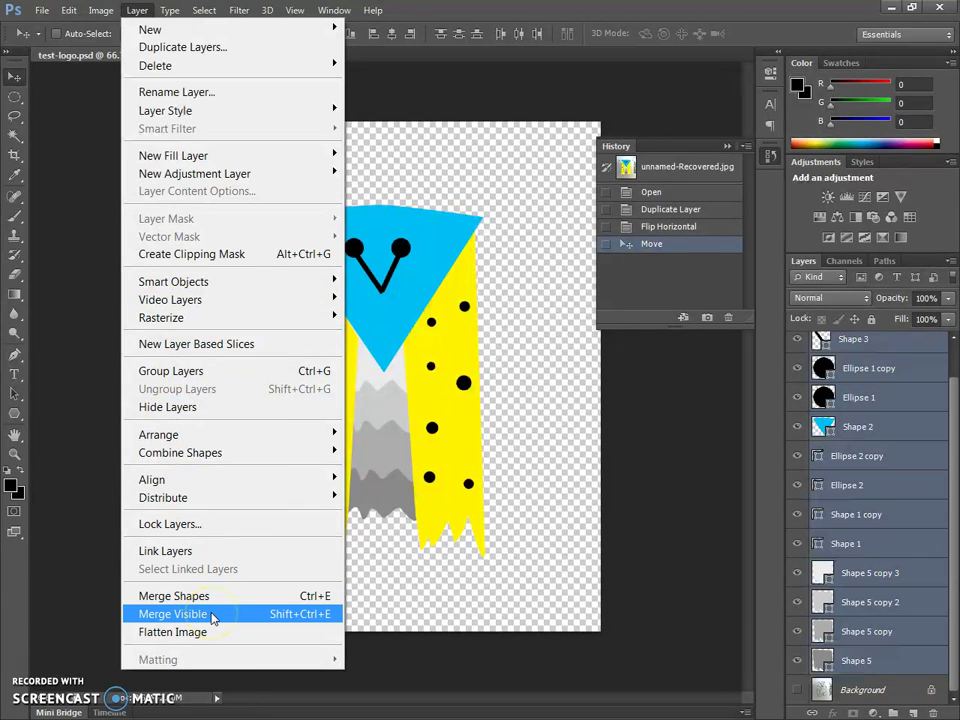
{"action": "left_click", "coordinate": [212, 617]}
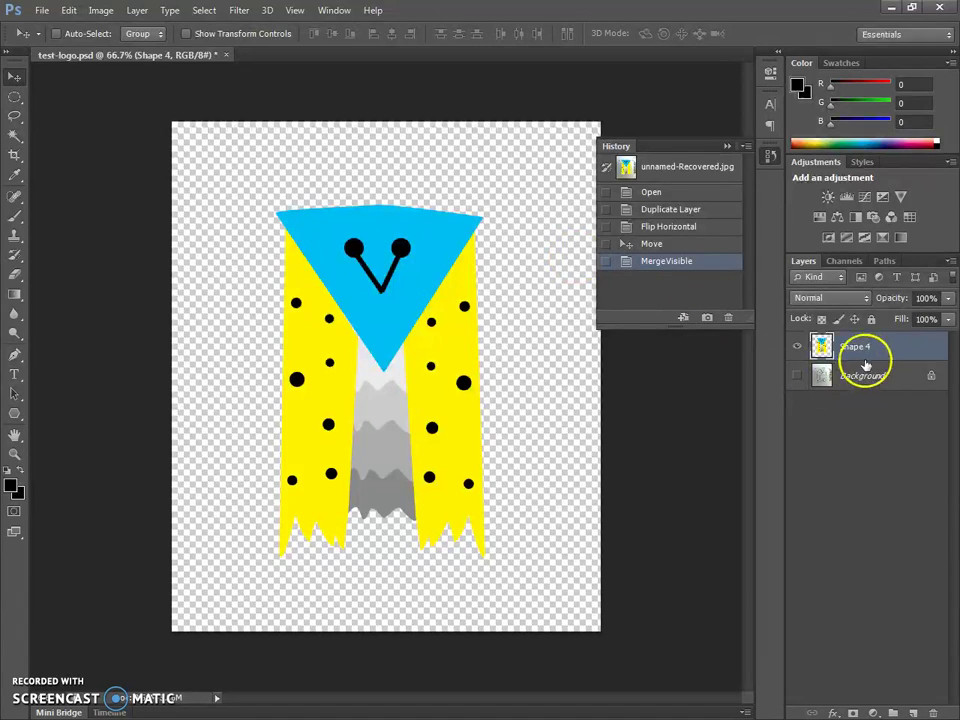
- Try moving the merged logo on the canvas as a single object and undo the move
{"action": "left_click_drag", "start_coordinate": [398, 344], "coordinate": [402, 400]}
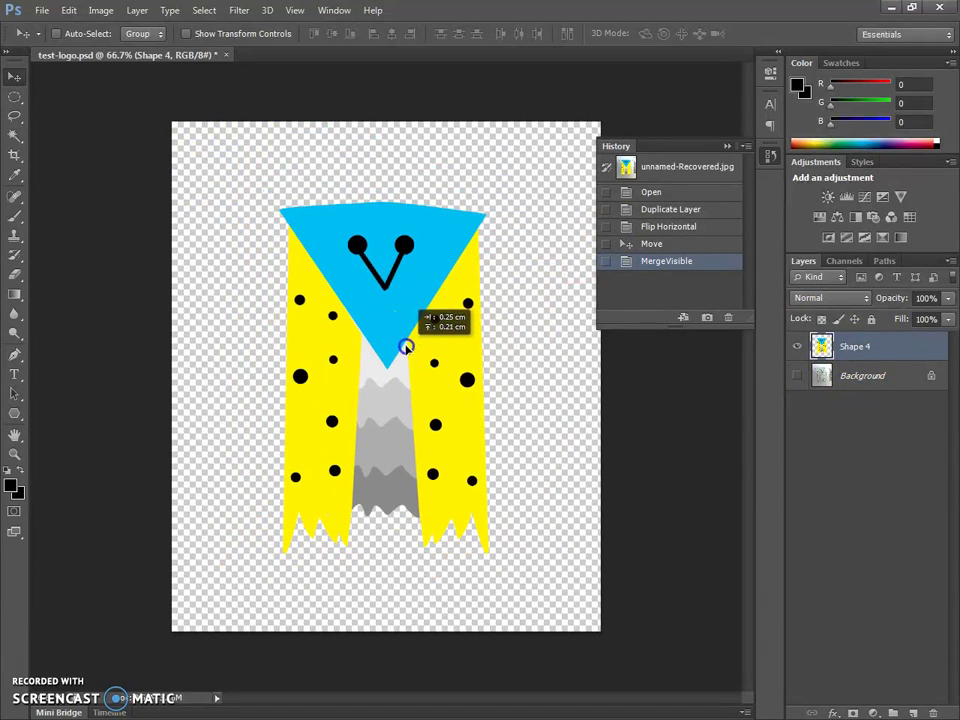
{"action": "key", "text": "ctrl+z"}
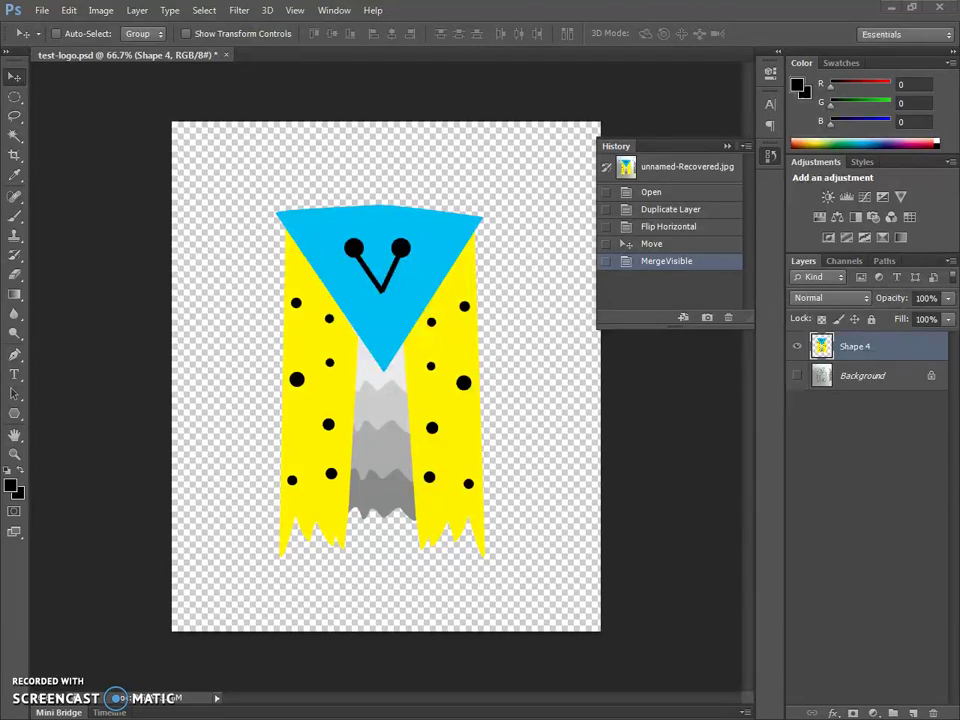
- Switch to the Chrome browser and search Google Images for "t-shirt"
{"action": "key", "text": "alt+Tab"}
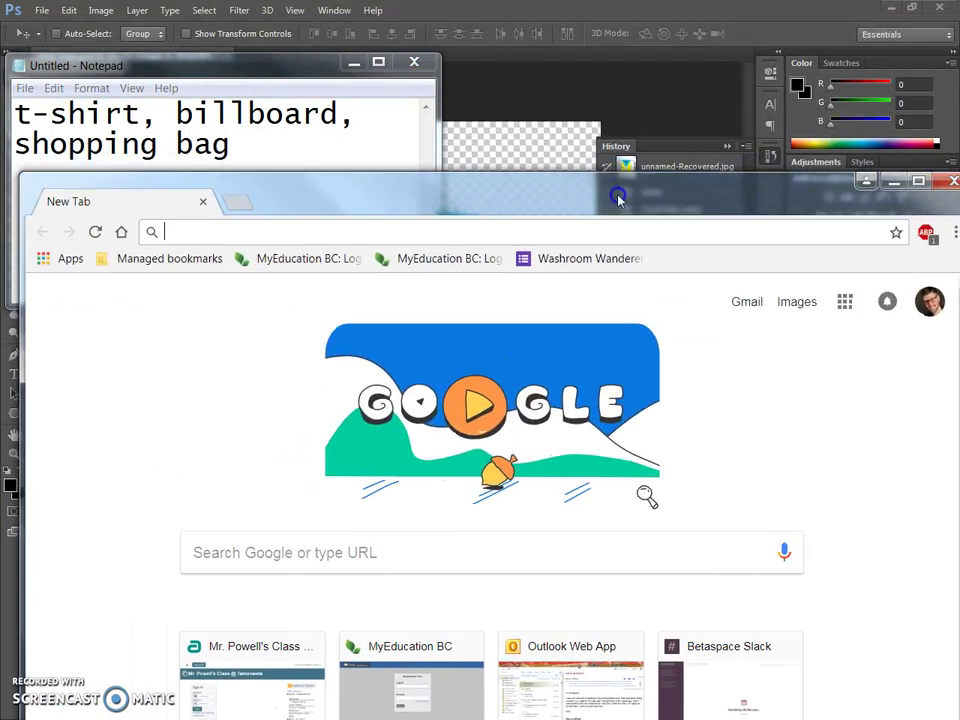
{"action": "left_click", "coordinate": [307, 541]}
{"action": "type", "text": "t-shirt"}
{"action": "key", "text": "Return"}
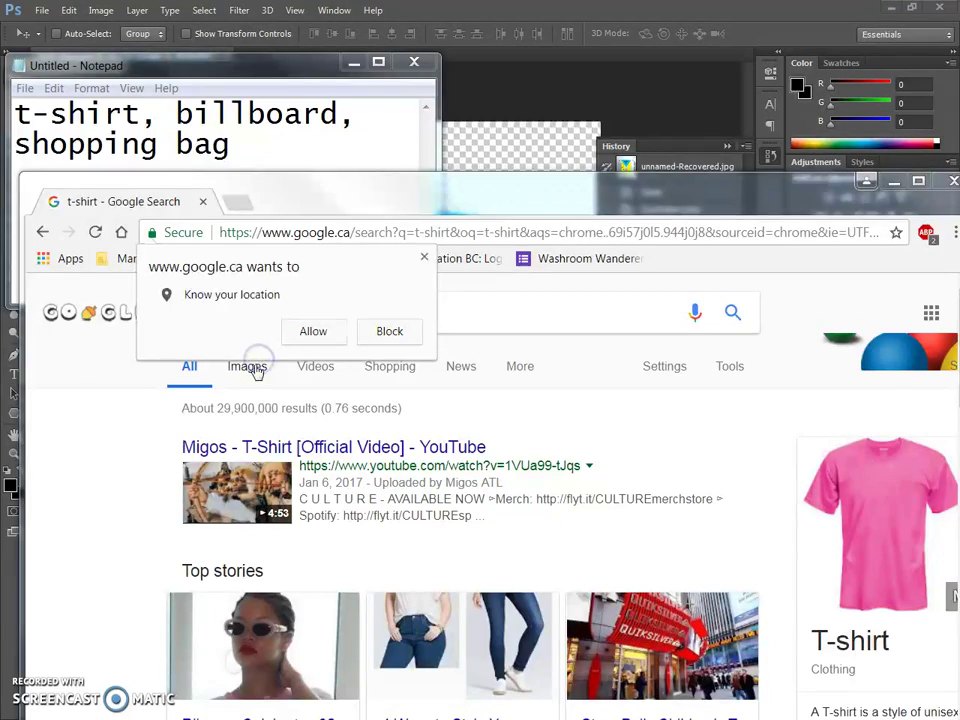
{"action": "left_click", "coordinate": [256, 368]}
{"action": "left_click_drag", "start_coordinate": [366, 212], "coordinate": [386, 51]}
{"action": "left_click_drag", "start_coordinate": [323, 47], "coordinate": [446, 551]}
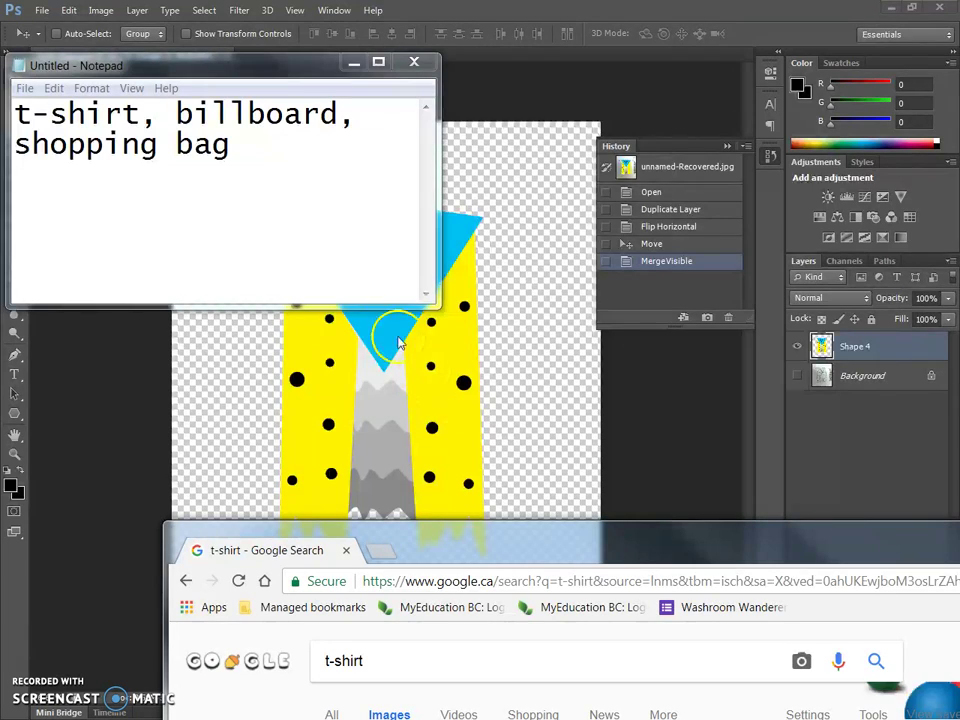
{"action": "left_click_drag", "start_coordinate": [448, 535], "coordinate": [362, 50]}
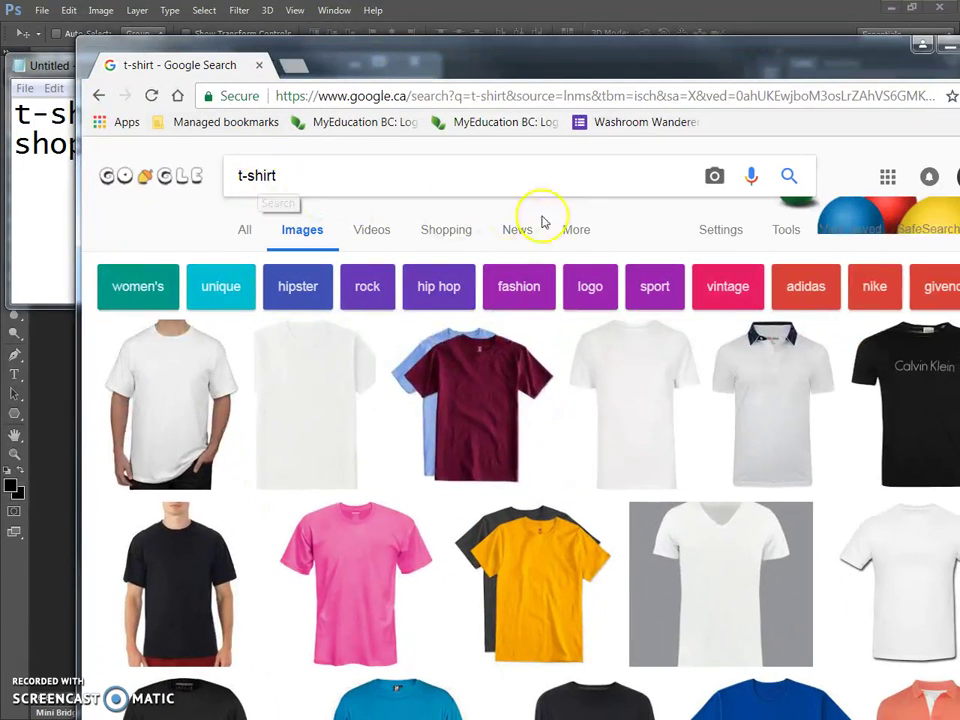
- Filter the t-shirt image results by the colour teal
{"action": "left_click", "coordinate": [783, 235]}
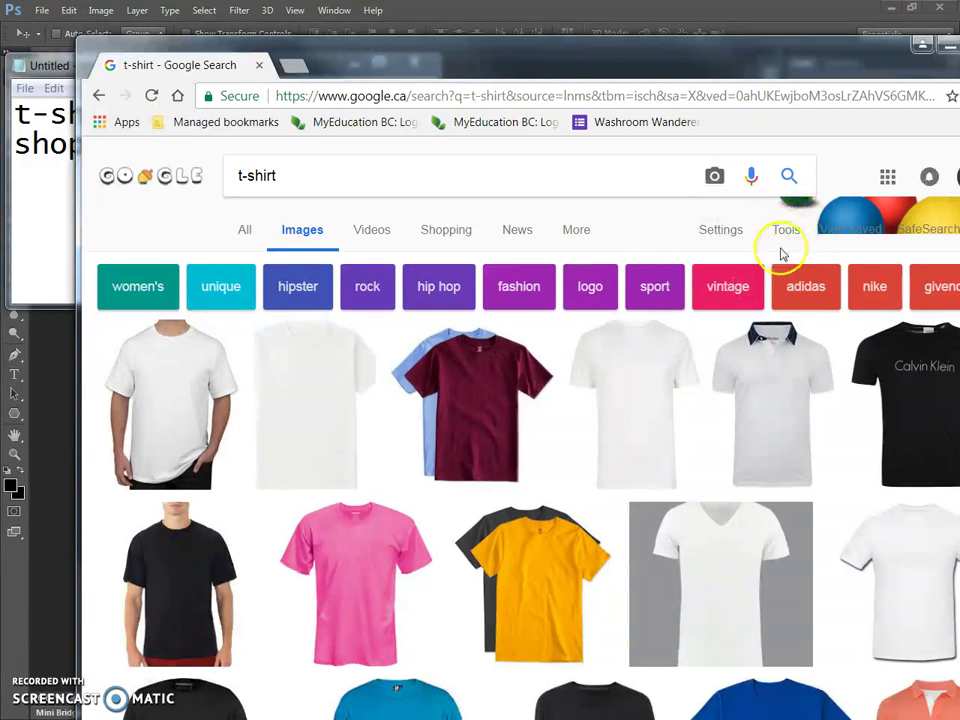
{"action": "left_click", "coordinate": [784, 243]}
{"action": "left_click", "coordinate": [321, 268]}
{"action": "left_click", "coordinate": [310, 421]}
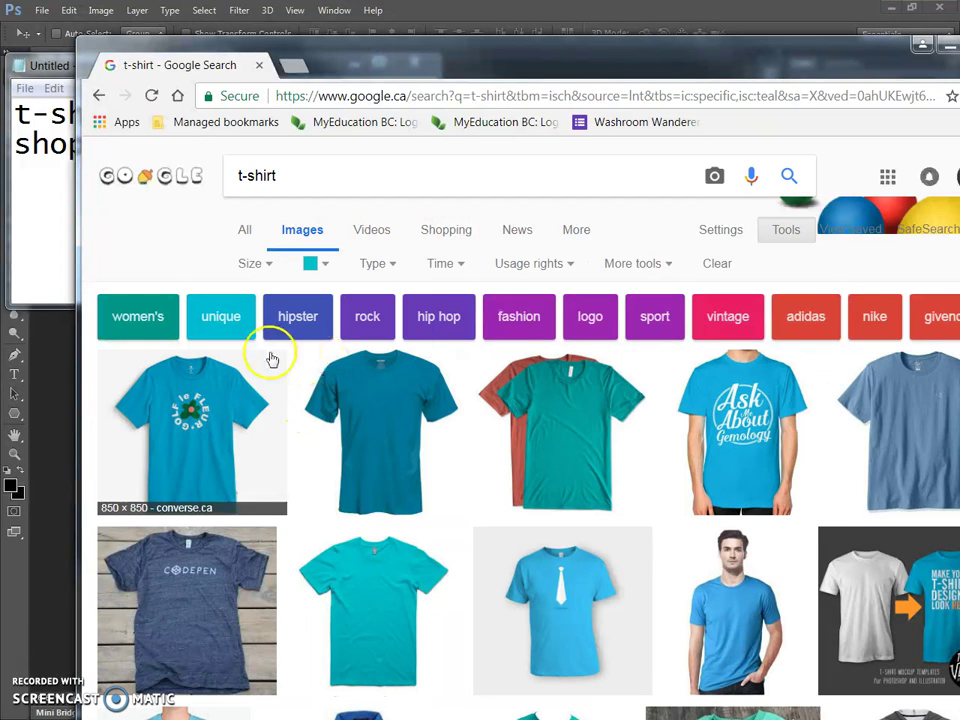
- Look through the filtered t-shirt images for a plain shirt, comparing them with the logo's colours
{"action": "scroll", "coordinate": [414, 357], "scroll_direction": "down", "scroll_amount": 2}
{"action": "left_click_drag", "start_coordinate": [579, 47], "coordinate": [513, 128]}
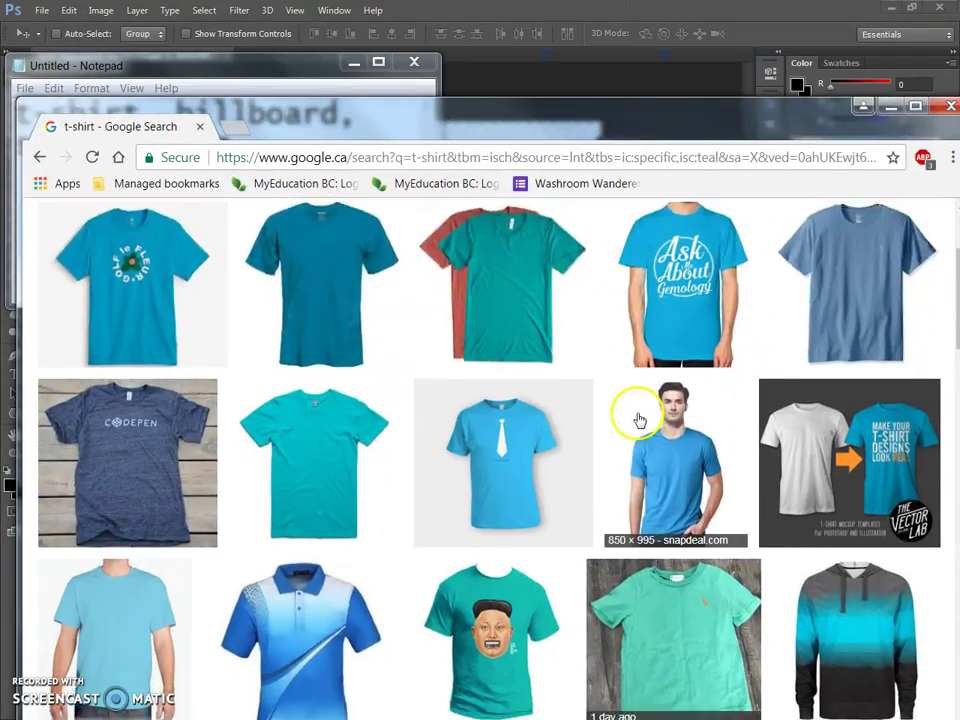
{"action": "scroll", "coordinate": [640, 410], "scroll_direction": "down", "scroll_amount": 1}
{"action": "scroll", "coordinate": [680, 350], "scroll_direction": "up", "scroll_amount": 1}
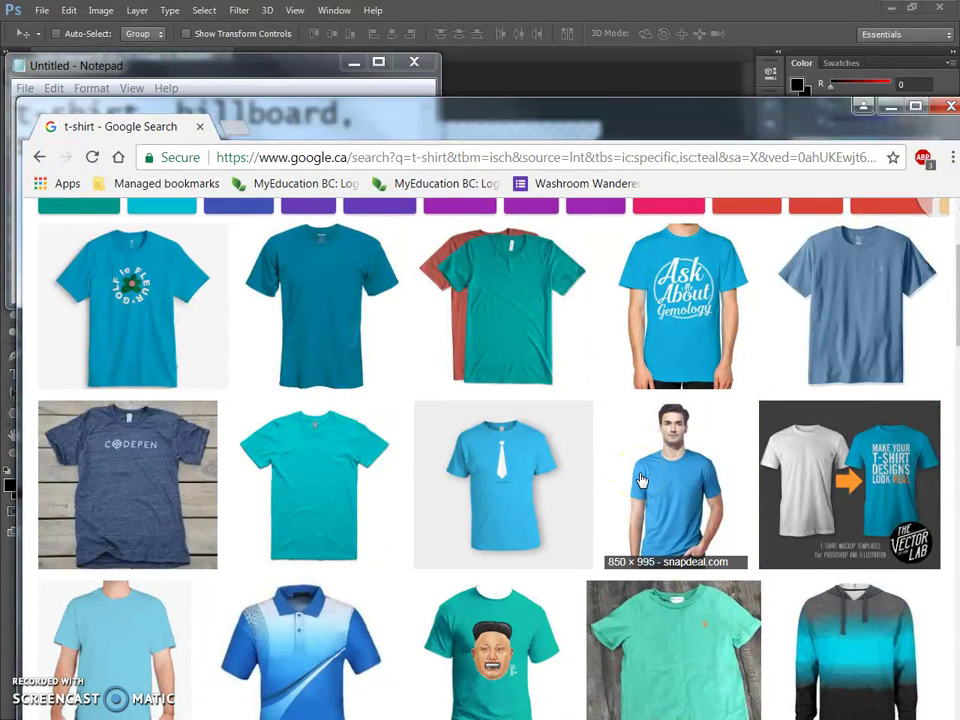
{"action": "scroll", "coordinate": [641, 481], "scroll_direction": "down", "scroll_amount": 3}
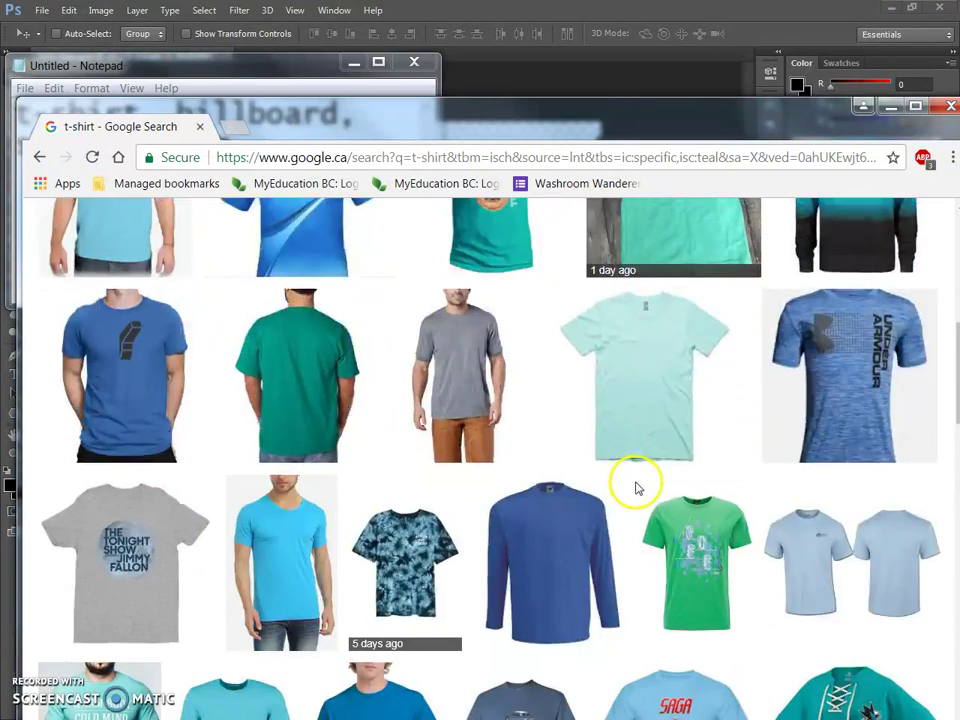
{"action": "scroll", "coordinate": [638, 489], "scroll_direction": "up", "scroll_amount": 1}
{"action": "scroll", "coordinate": [638, 489], "scroll_direction": "down", "scroll_amount": 4}
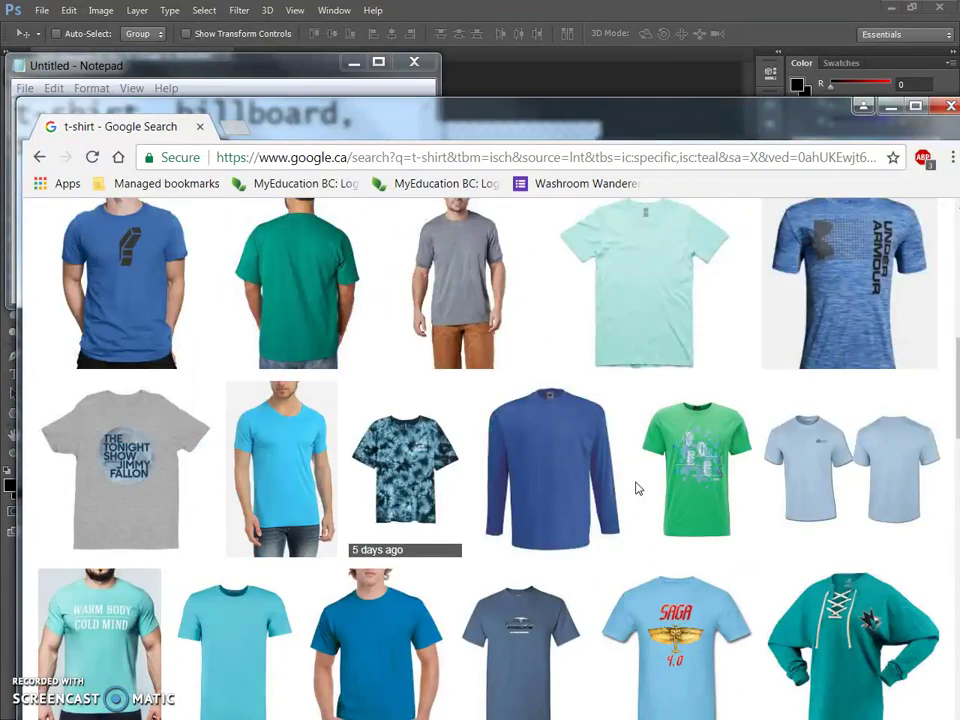
{"action": "scroll", "coordinate": [638, 489], "scroll_direction": "up", "scroll_amount": 2}
{"action": "left_click_drag", "start_coordinate": [480, 120], "coordinate": [625, 477]}
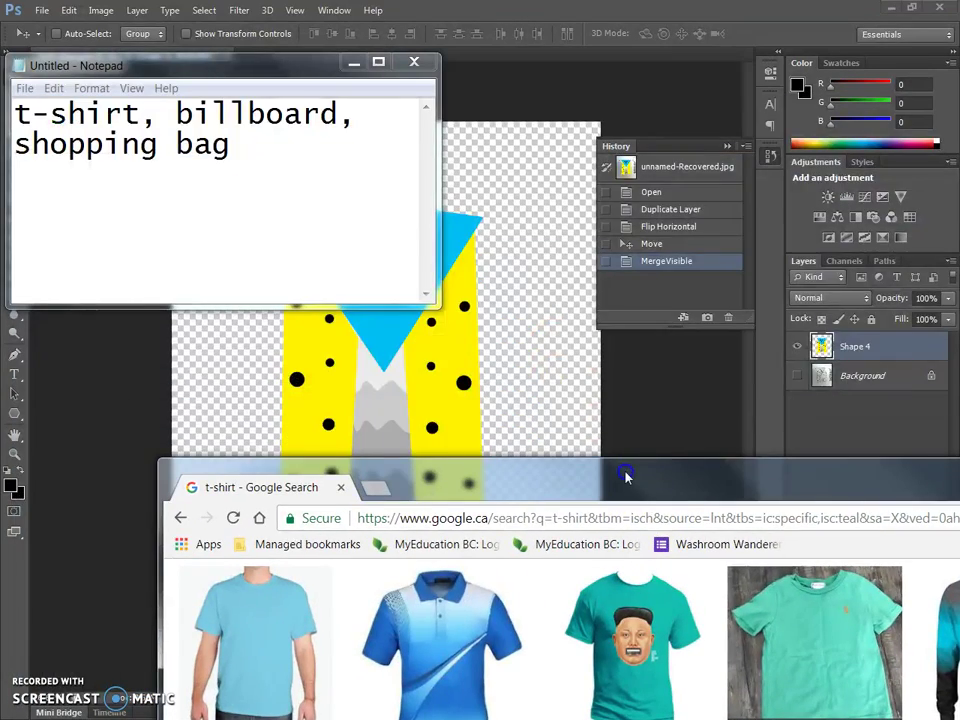
{"action": "left_click_drag", "start_coordinate": [495, 475], "coordinate": [377, 168]}
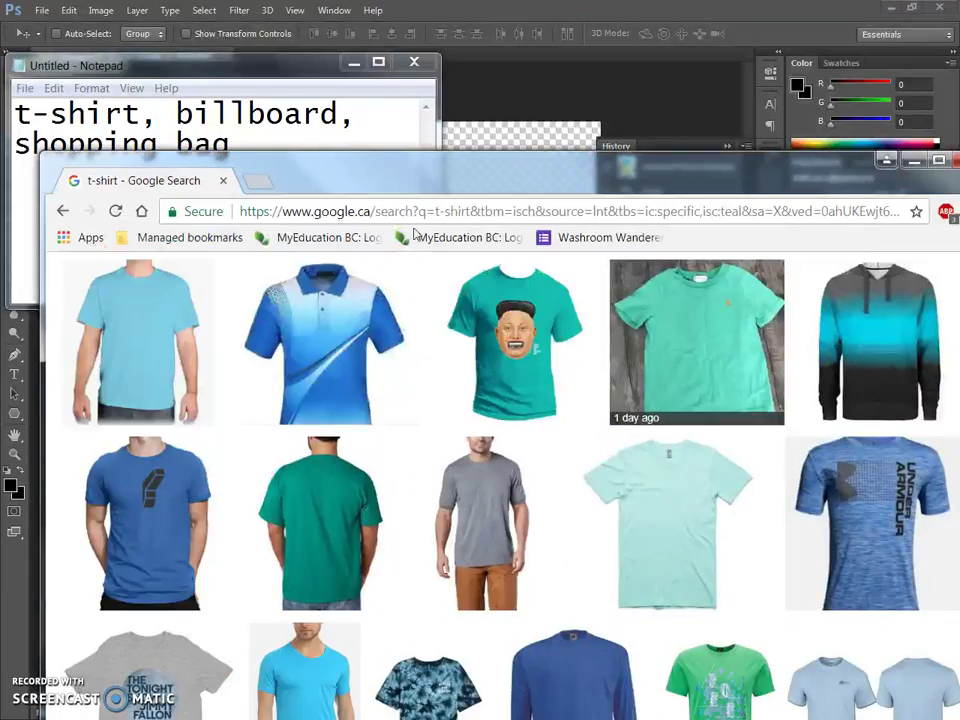
{"action": "scroll", "coordinate": [527, 358], "scroll_direction": "up", "scroll_amount": 3}
{"action": "scroll", "coordinate": [527, 358], "scroll_direction": "up", "scroll_amount": 1}
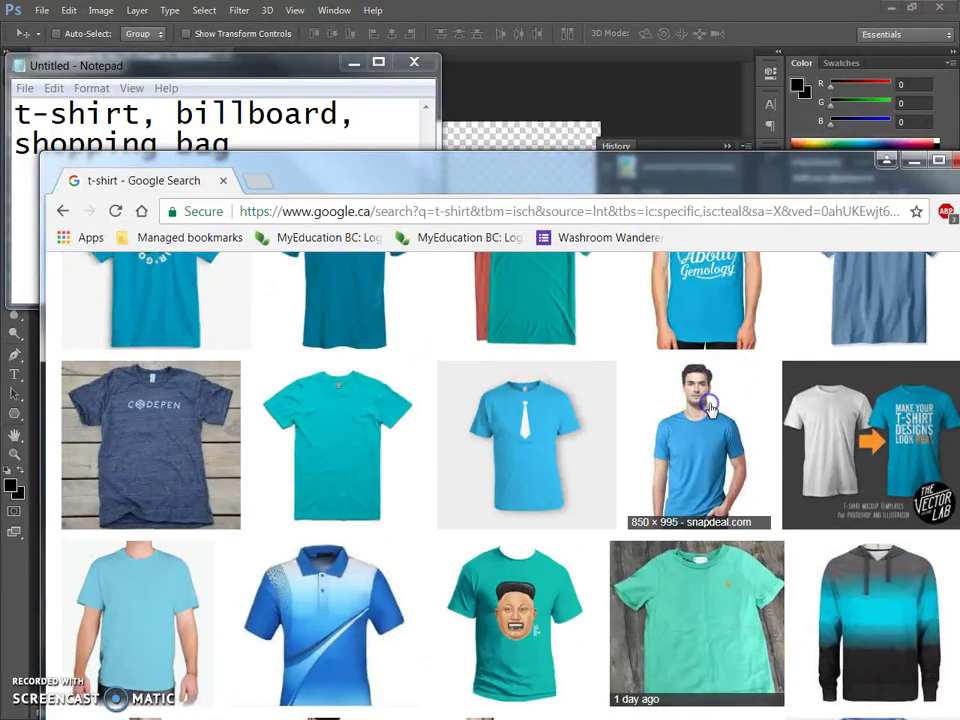
- Open the Snapdeal image of the man in a plain blue t-shirt in a new tab and view it there
{"action": "left_click", "coordinate": [709, 405]}
{"action": "left_click", "coordinate": [525, 103]}
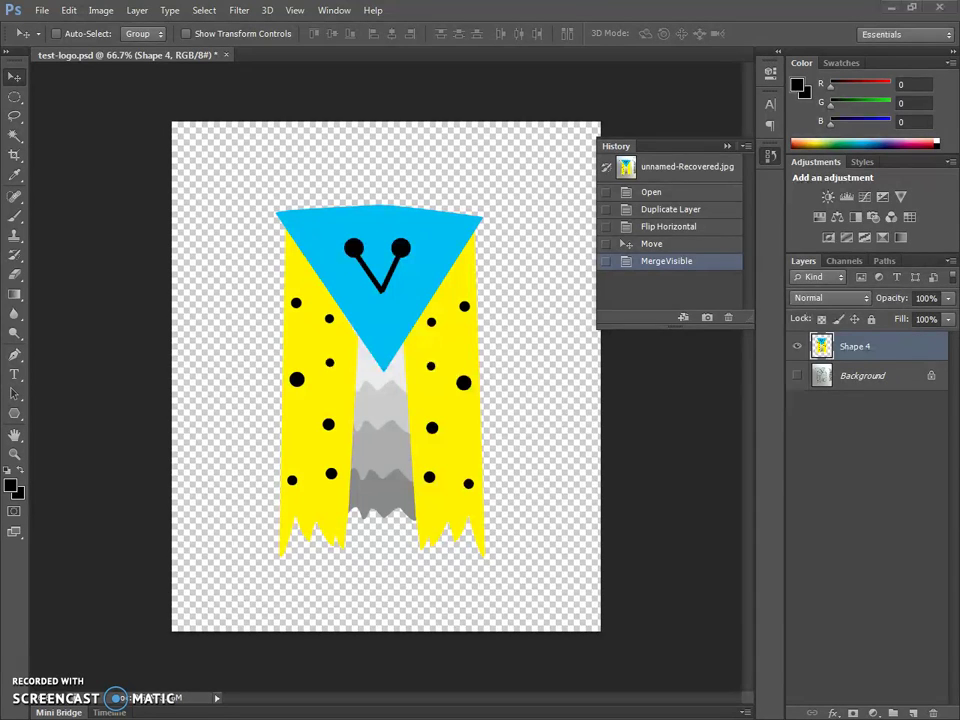
{"action": "key", "text": "alt+Tab"}
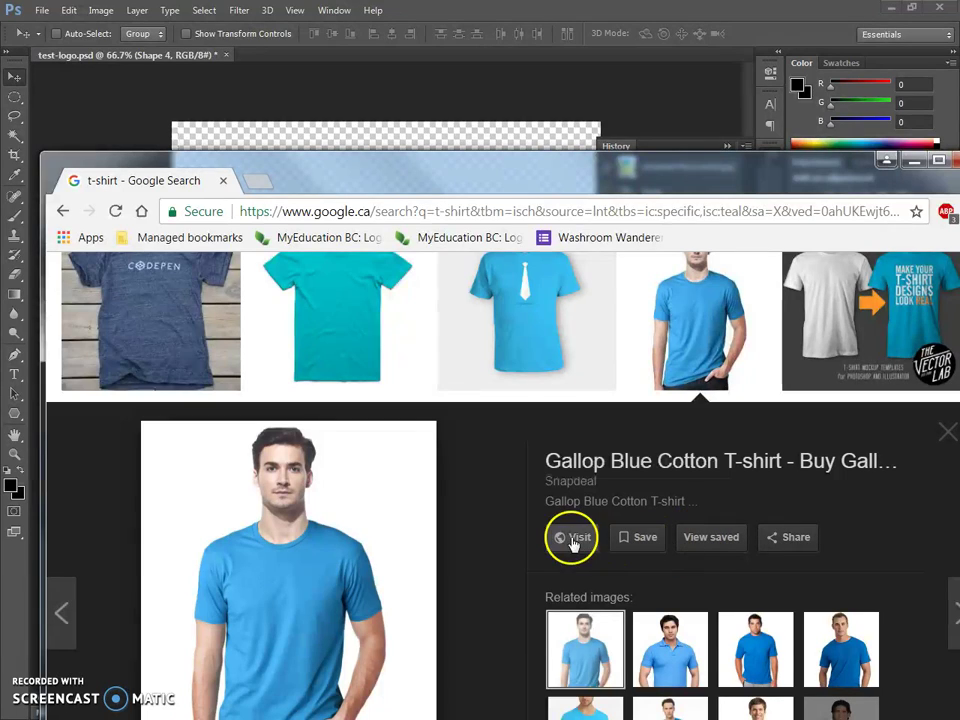
{"action": "right_click", "coordinate": [360, 485]}
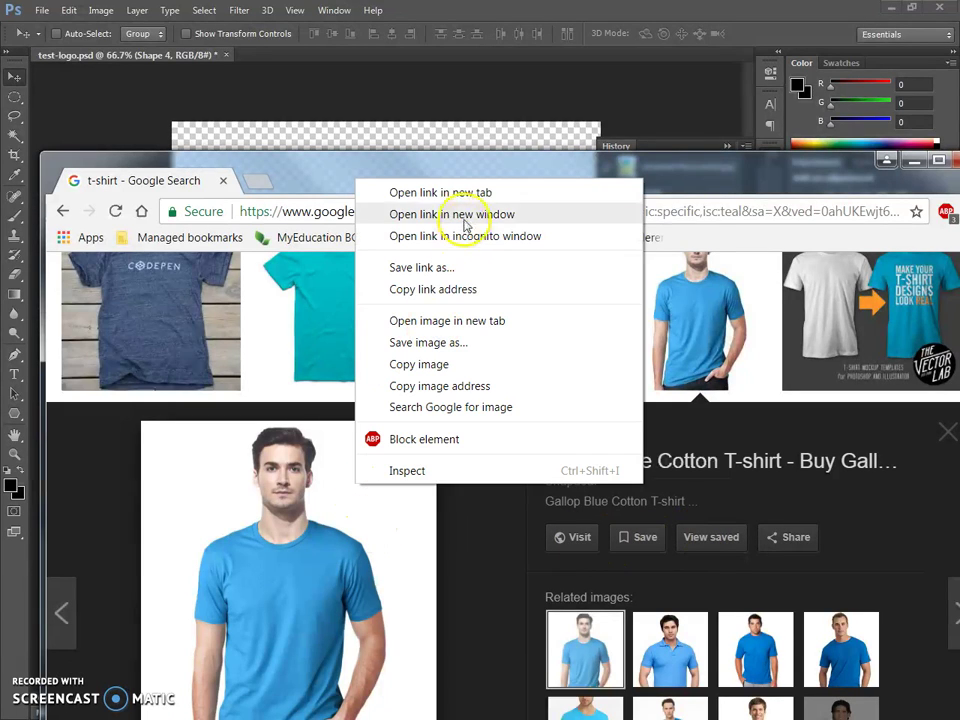
{"action": "left_click", "coordinate": [456, 320]}
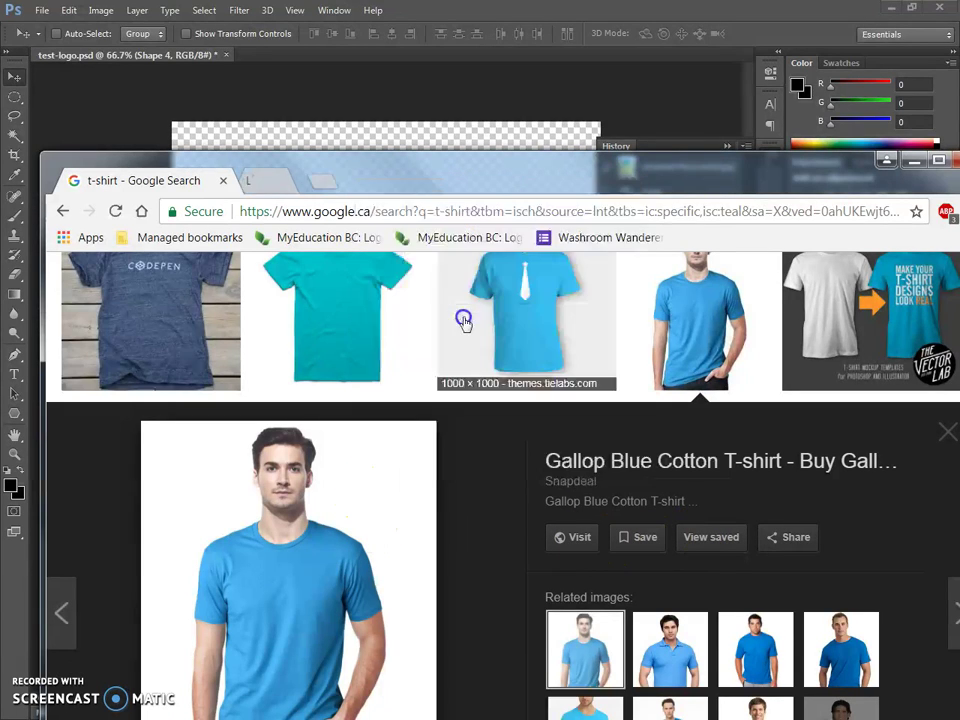
{"action": "left_click", "coordinate": [328, 180]}
{"action": "left_click_drag", "start_coordinate": [514, 176], "coordinate": [513, 47]}
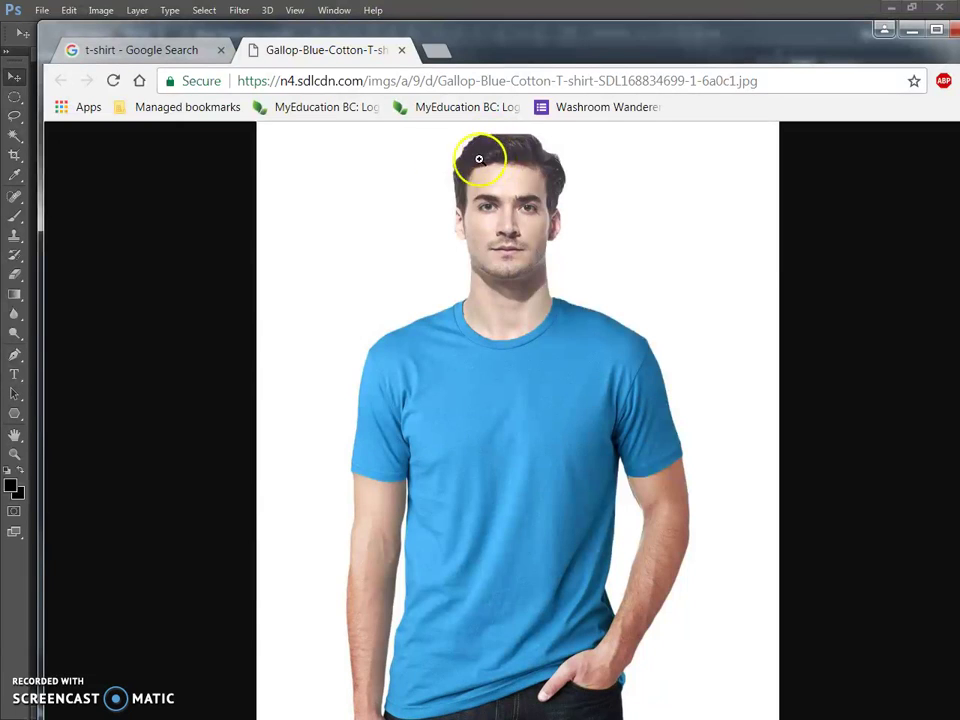
- Copy the blue t-shirt image to the clipboard and switch back to Photoshop
{"action": "right_click", "coordinate": [395, 152]}
{"action": "left_click", "coordinate": [449, 213]}
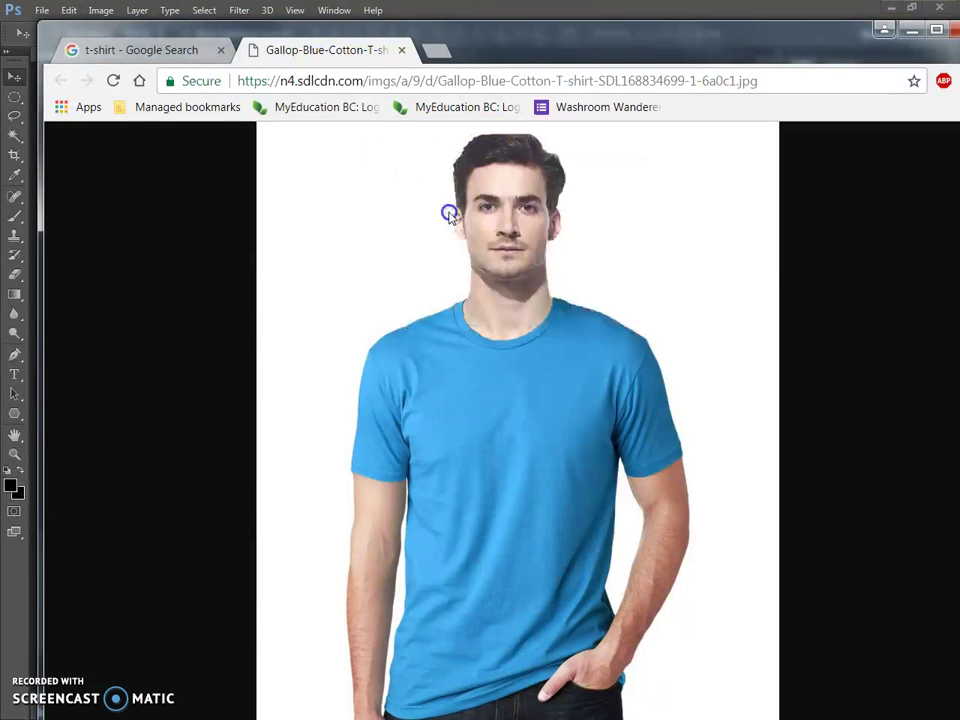
{"action": "left_click_drag", "start_coordinate": [476, 47], "coordinate": [514, 236]}
{"action": "left_click", "coordinate": [451, 10]}
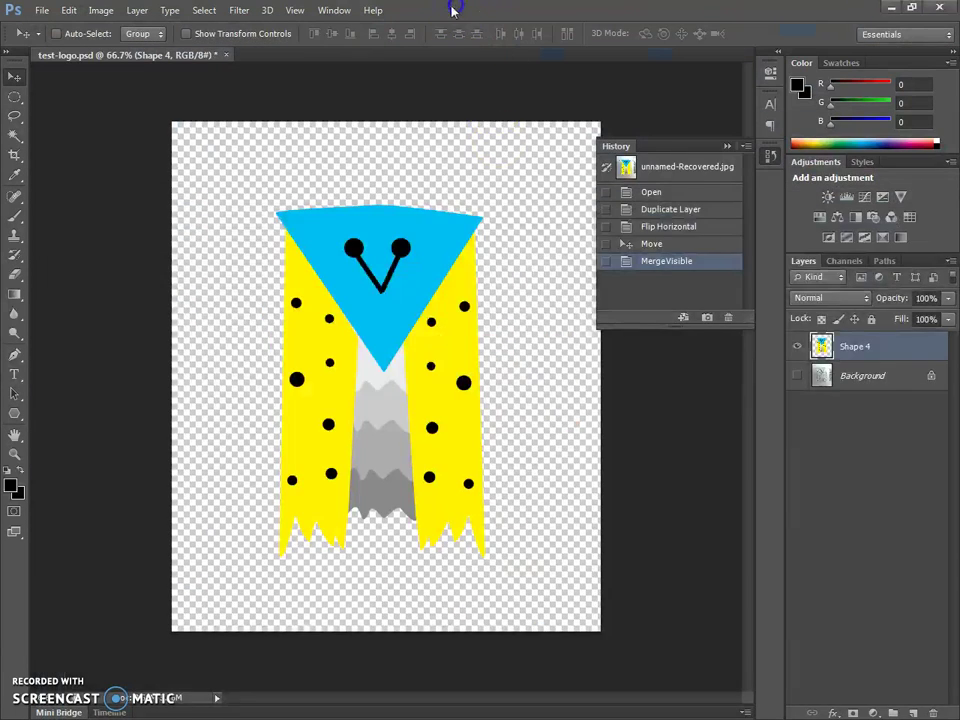
- Create a new 850 × 995 pixel document from the Clipboard preset at 72 pixels/inch, RGB Color, with a white background
{"action": "left_click", "coordinate": [40, 10]}
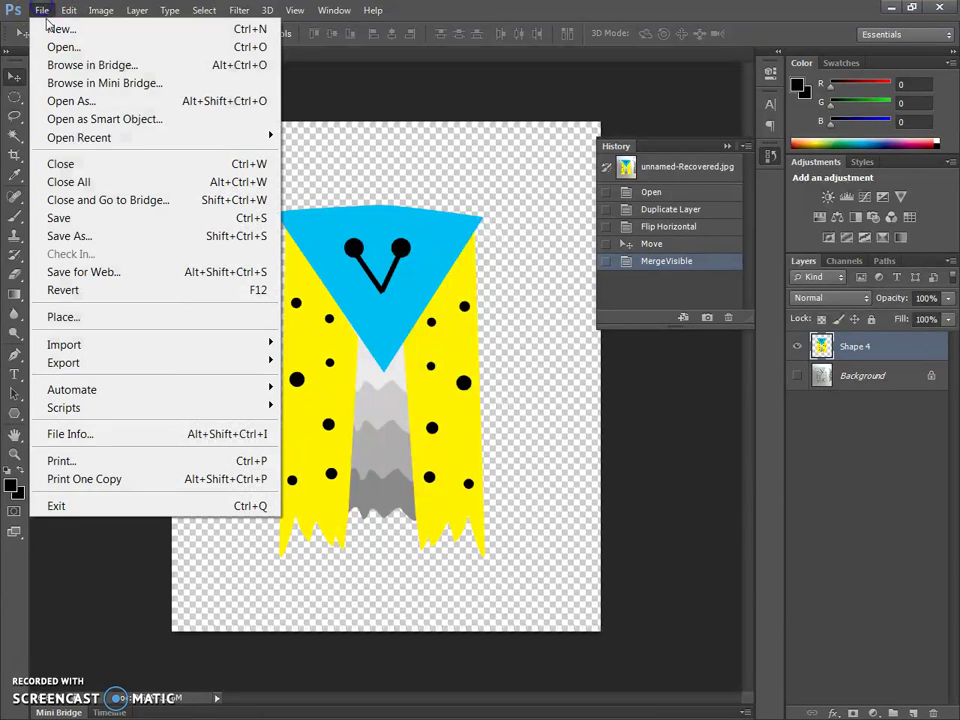
{"action": "left_click", "coordinate": [48, 28]}
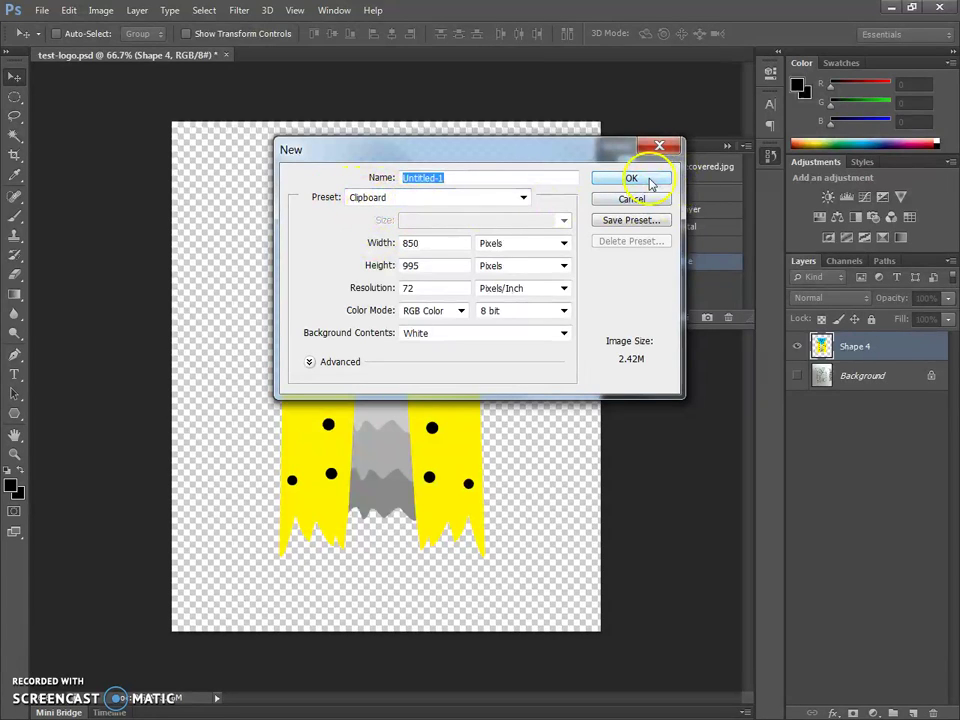
{"action": "left_click", "coordinate": [650, 182]}
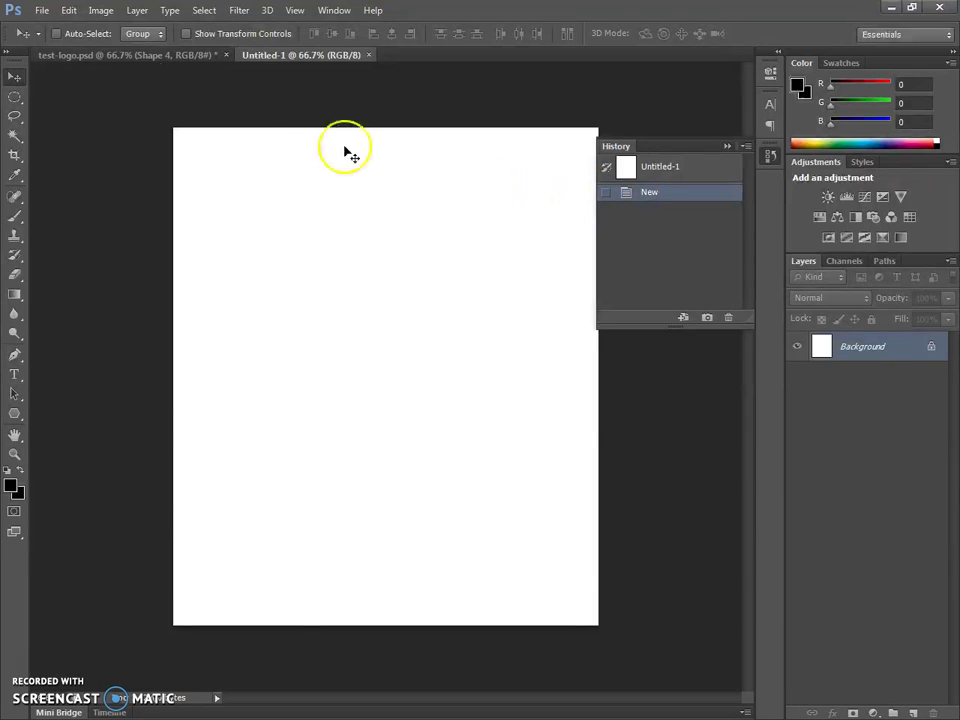
- Paste the blue t-shirt photo into the new document and bring the merged logo layer over from test-logo.psd
{"action": "left_click", "coordinate": [69, 10]}
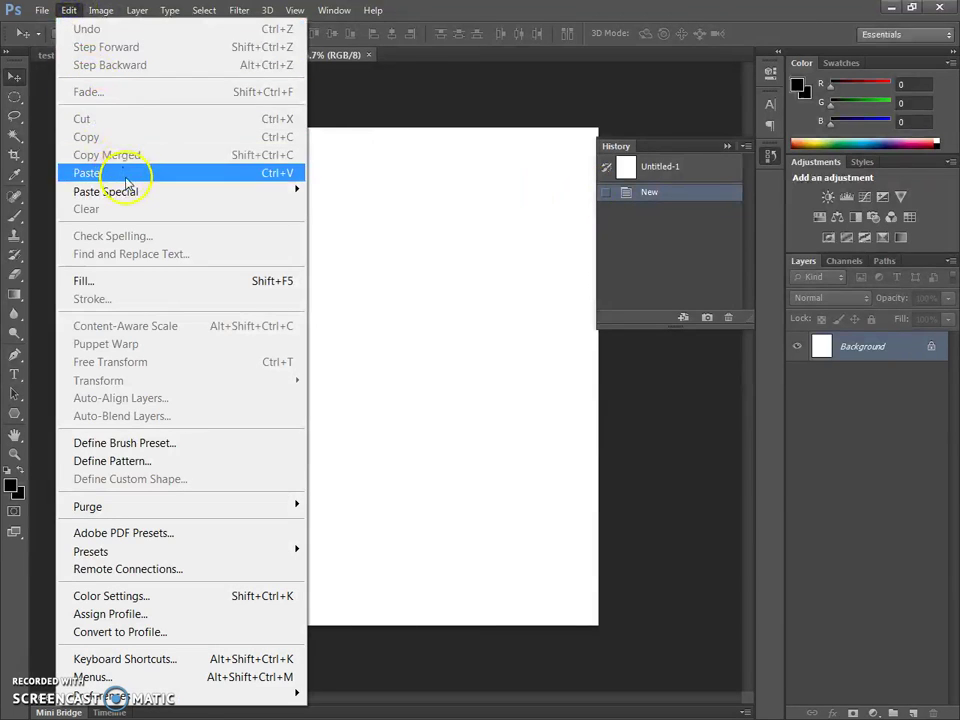
{"action": "left_click", "coordinate": [86, 173]}
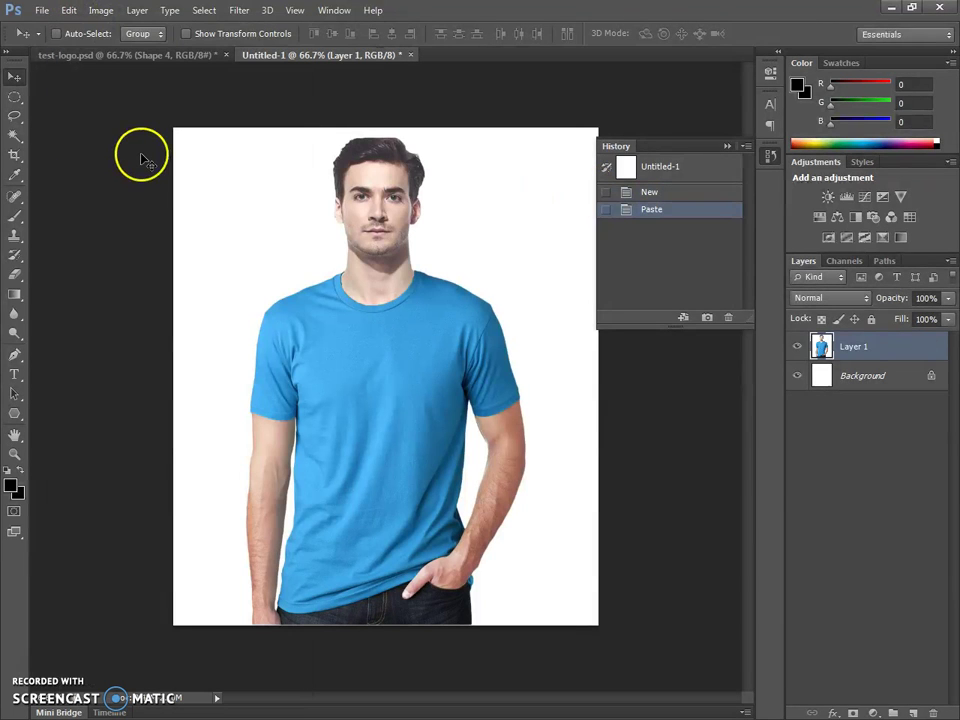
{"action": "left_click", "coordinate": [164, 57]}
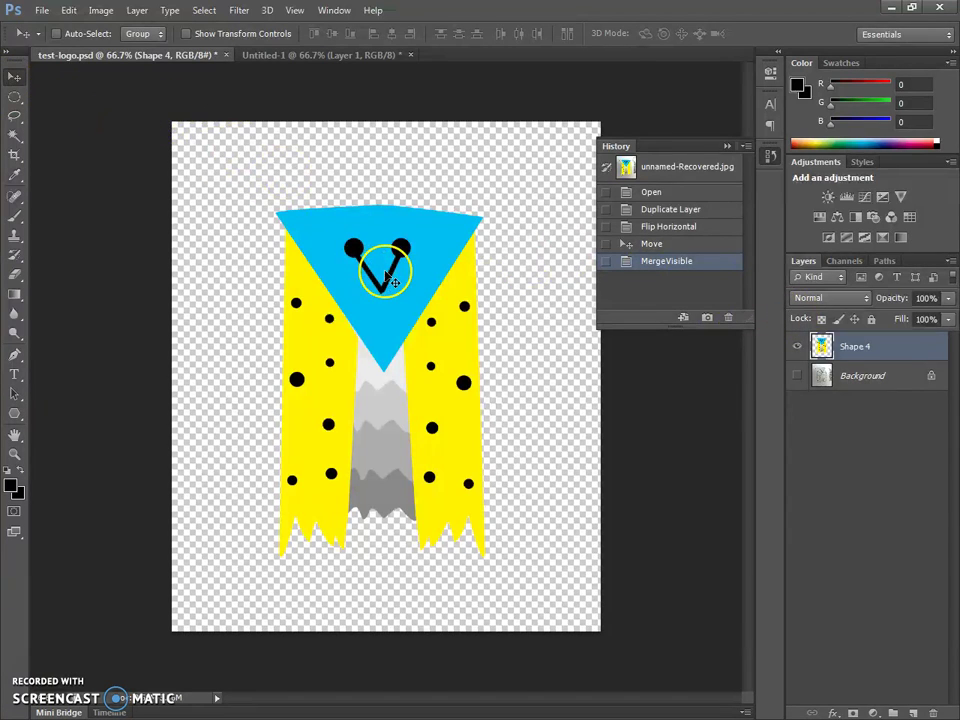
{"action": "left_click_drag", "start_coordinate": [338, 268], "coordinate": [388, 293]}
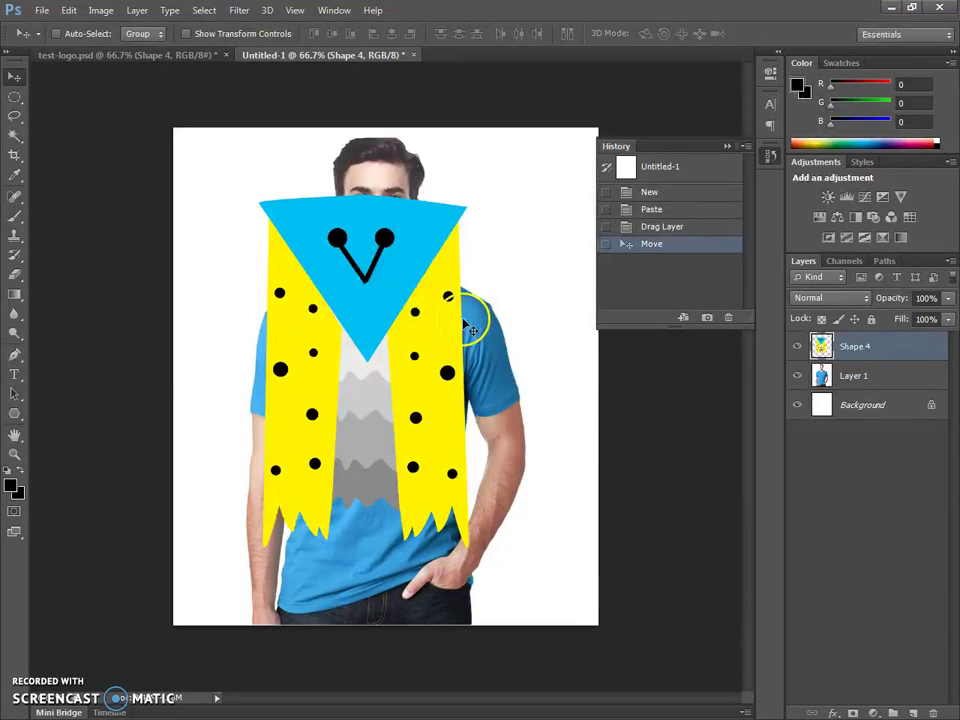
- Try the logo as a small emblem on one side of the shirt's chest, and revert the resize and move
{"action": "key", "text": "ctrl+t"}
{"action": "left_click_drag", "start_coordinate": [470, 199], "coordinate": [380, 349]}
{"action": "left_click", "coordinate": [494, 350]}
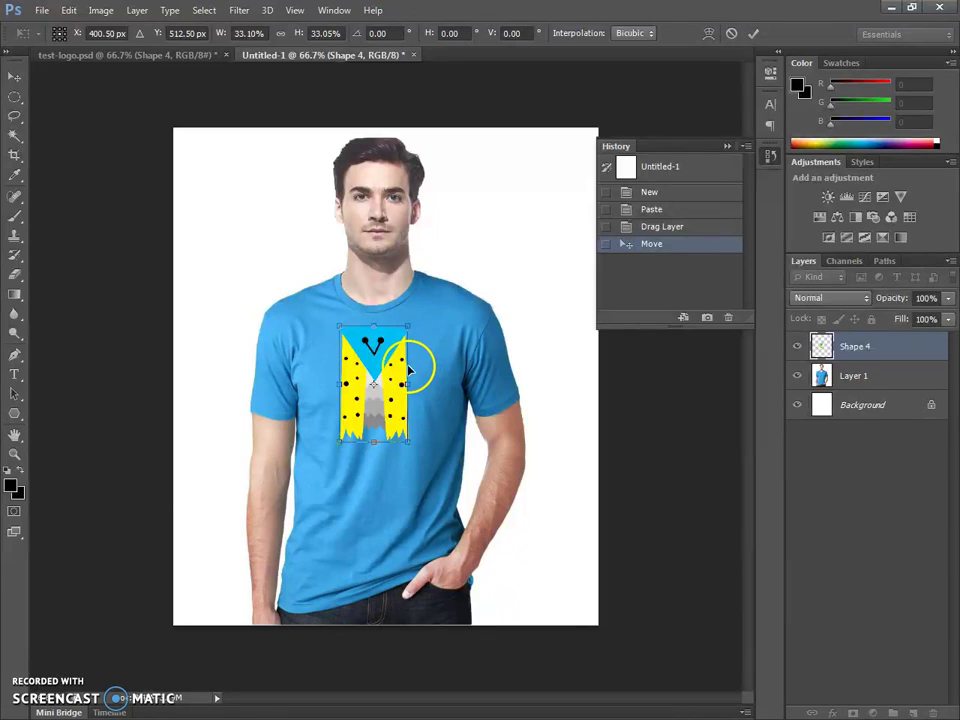
{"action": "left_click_drag", "start_coordinate": [409, 441], "coordinate": [422, 343]}
{"action": "key", "text": "Return"}
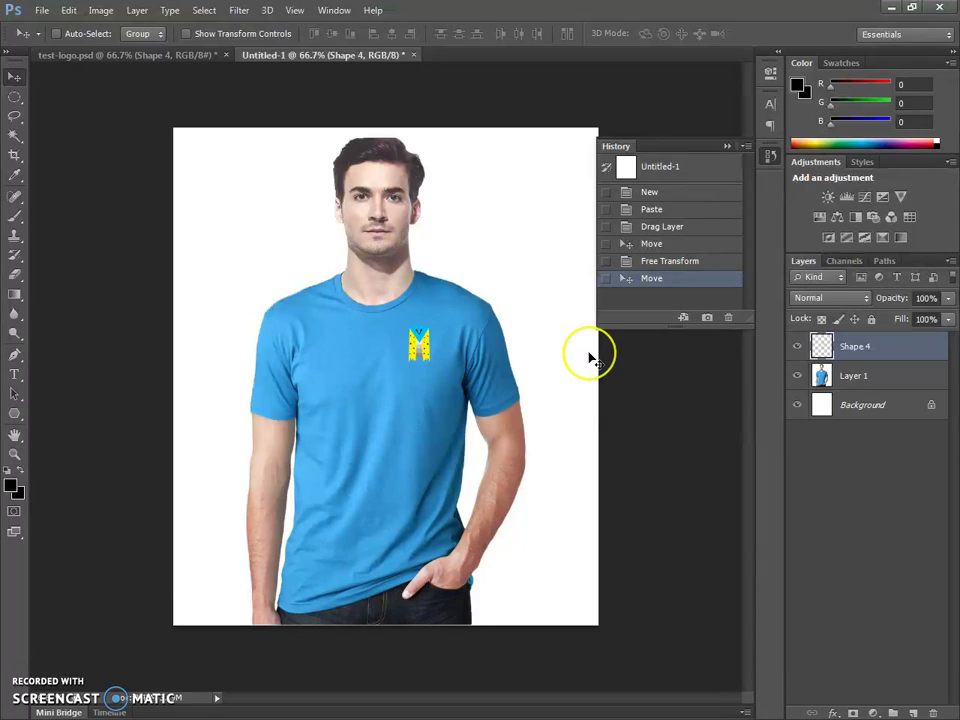
{"action": "left_click", "coordinate": [670, 261]}
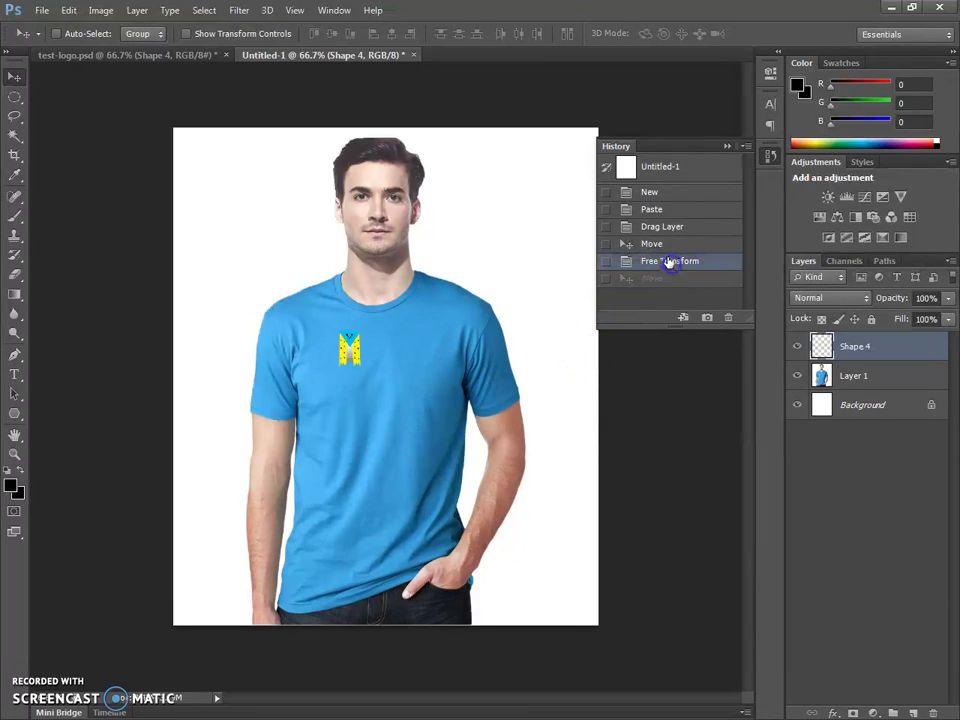
{"action": "left_click", "coordinate": [660, 245]}
- Scale the logo down with Free Transform so it covers most of the shirt's front below the collar, centred on the torso
{"action": "key", "text": "ctrl+t"}
{"action": "left_click_drag", "start_coordinate": [467, 208], "coordinate": [420, 300]}
{"action": "left_click_drag", "start_coordinate": [360, 372], "coordinate": [398, 382]}
{"action": "key", "text": "Return"}
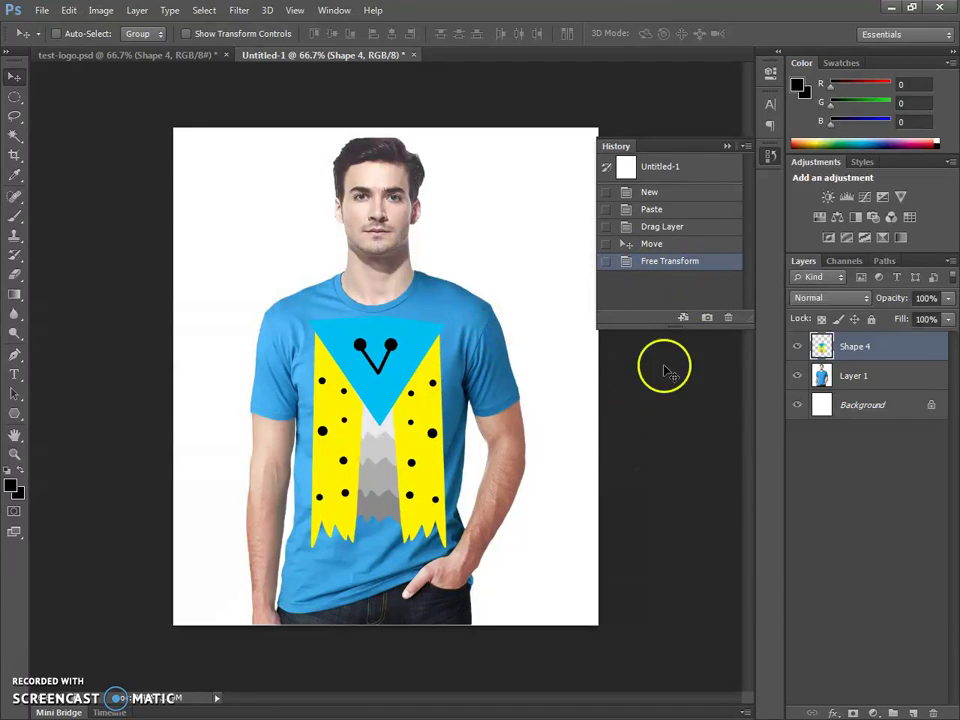
- Try the Darken, Screen, Lighten and Overlay blending modes on the logo layer
{"action": "left_click", "coordinate": [827, 297]}
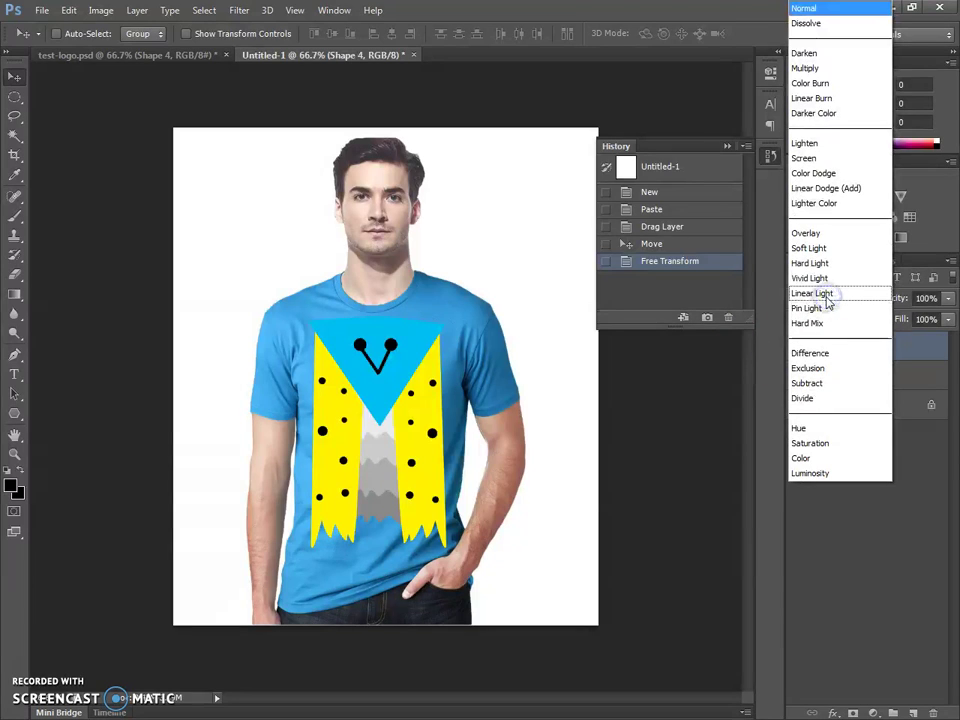
{"action": "left_click", "coordinate": [822, 53]}
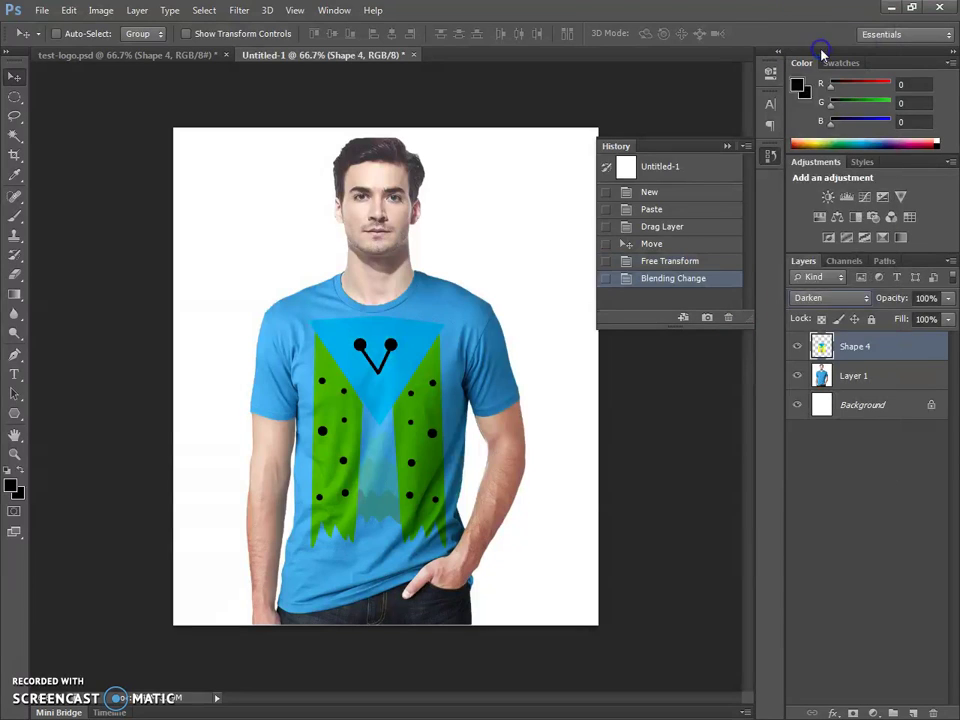
{"action": "left_click", "coordinate": [828, 294]}
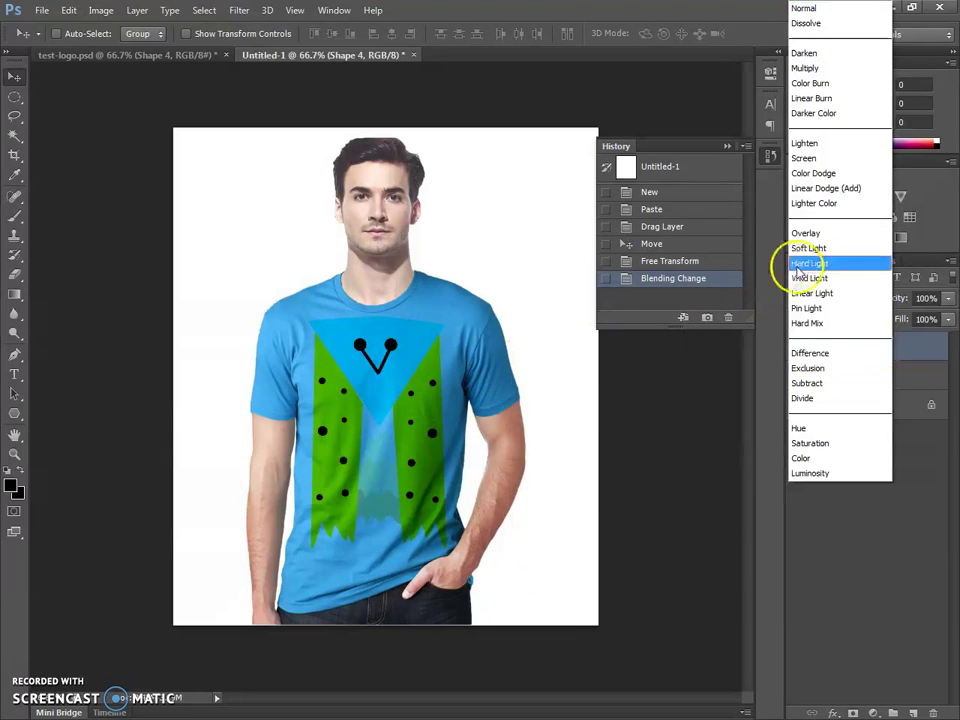
{"action": "left_click", "coordinate": [829, 150]}
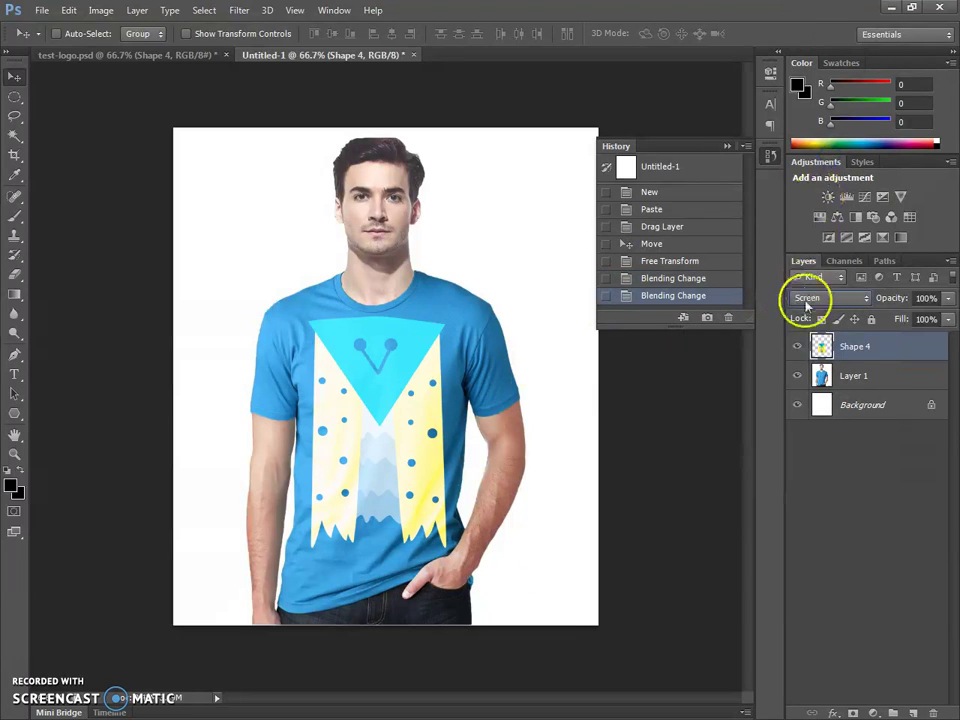
{"action": "left_click", "coordinate": [822, 302]}
{"action": "left_click", "coordinate": [829, 146]}
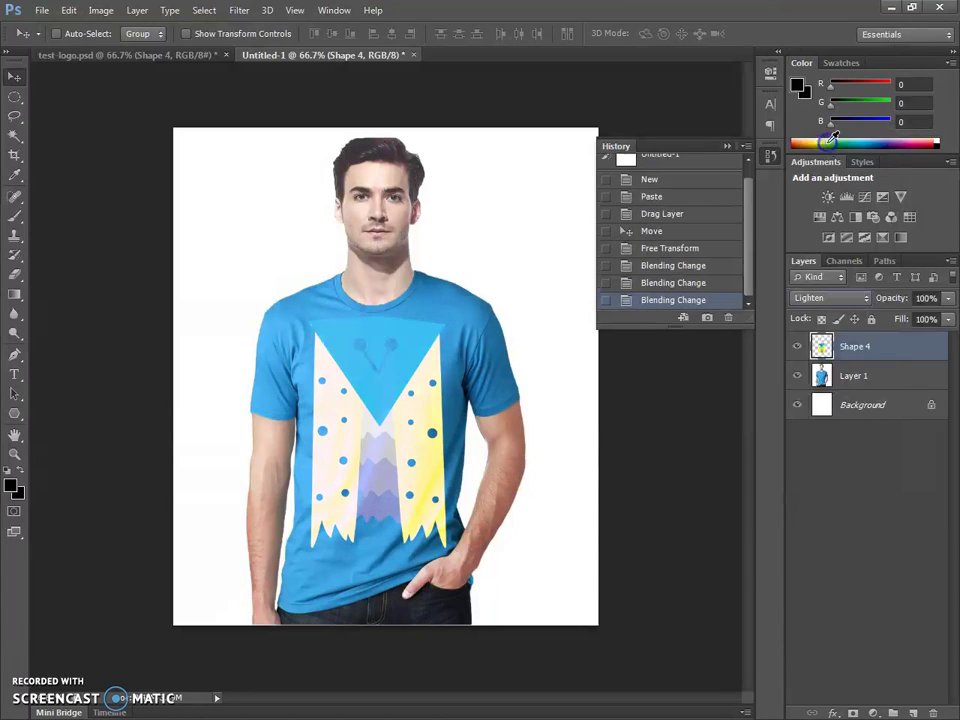
{"action": "left_click", "coordinate": [815, 302]}
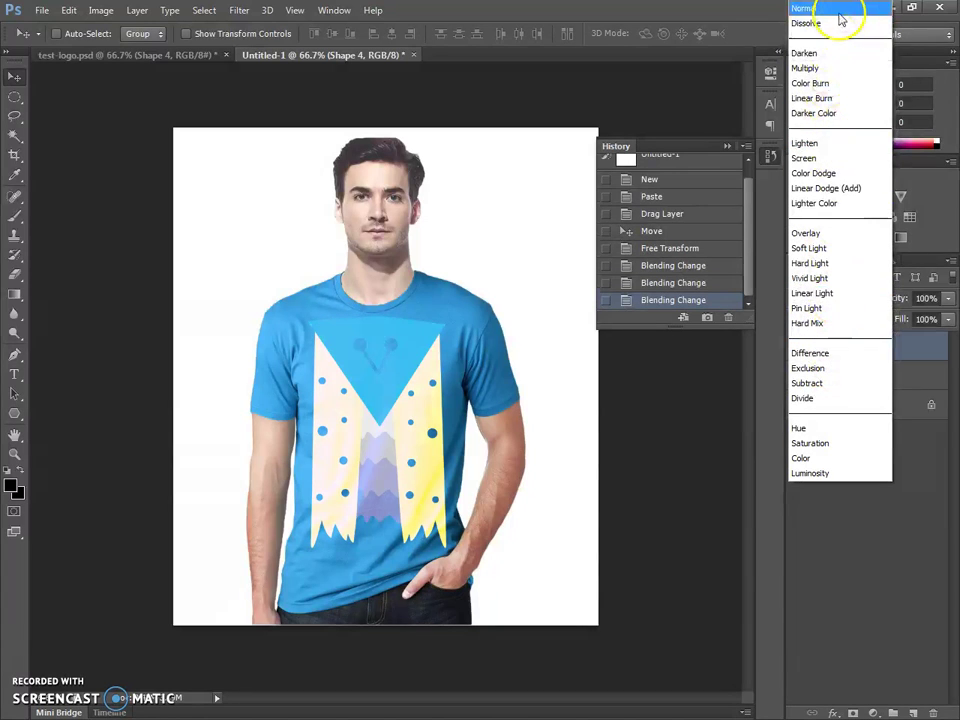
{"action": "left_click", "coordinate": [824, 232]}
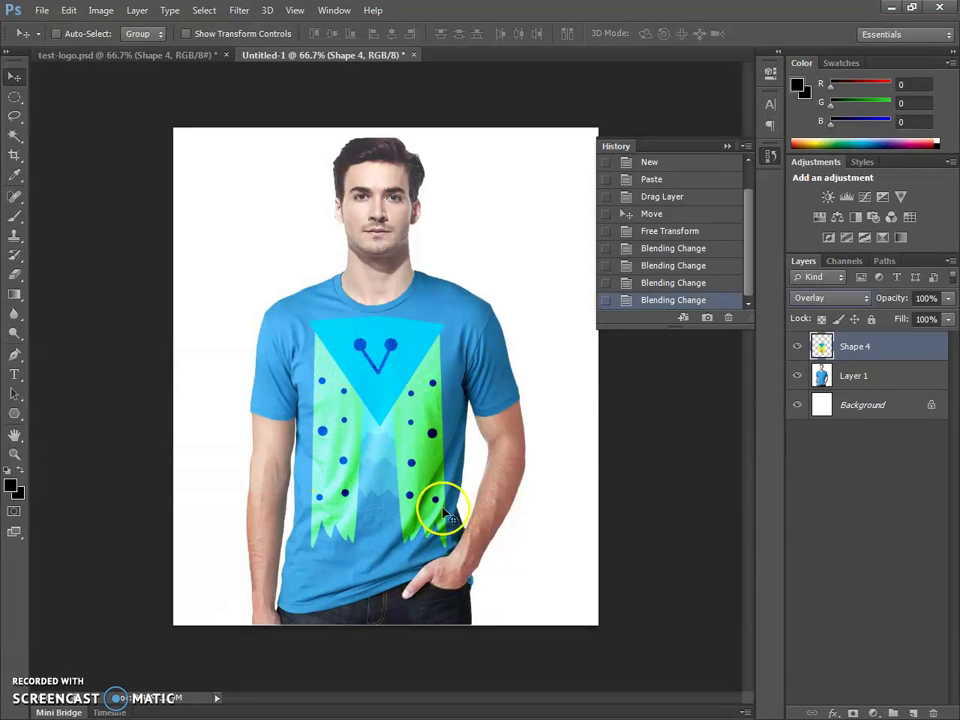
- Return the logo layer's blending mode to Normal and set its opacity to 60%
{"action": "left_click", "coordinate": [852, 299]}
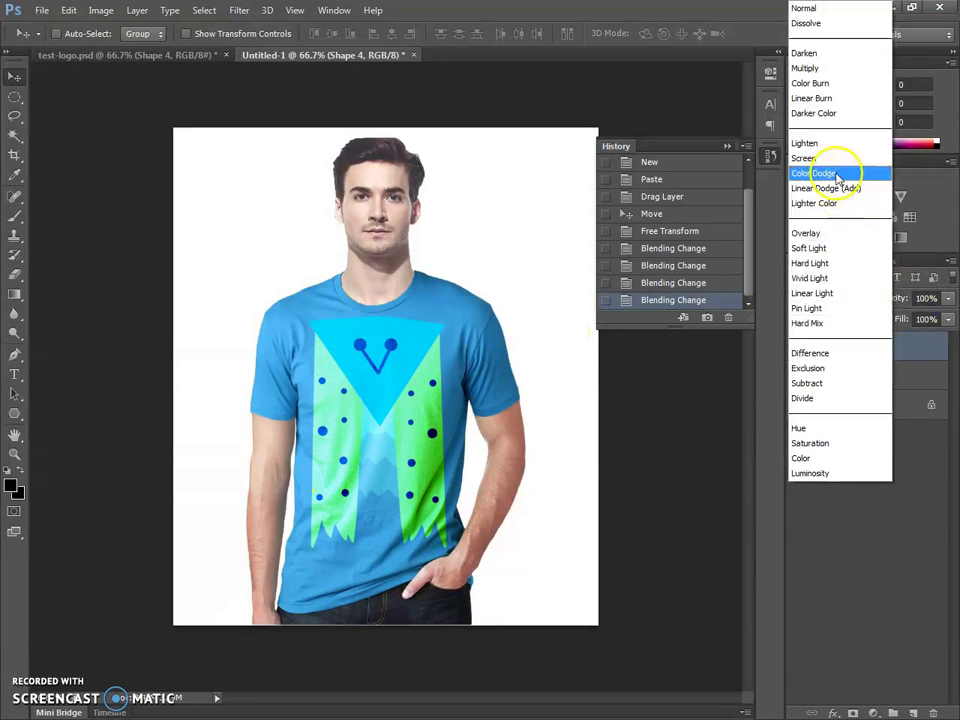
{"action": "left_click", "coordinate": [814, 9]}
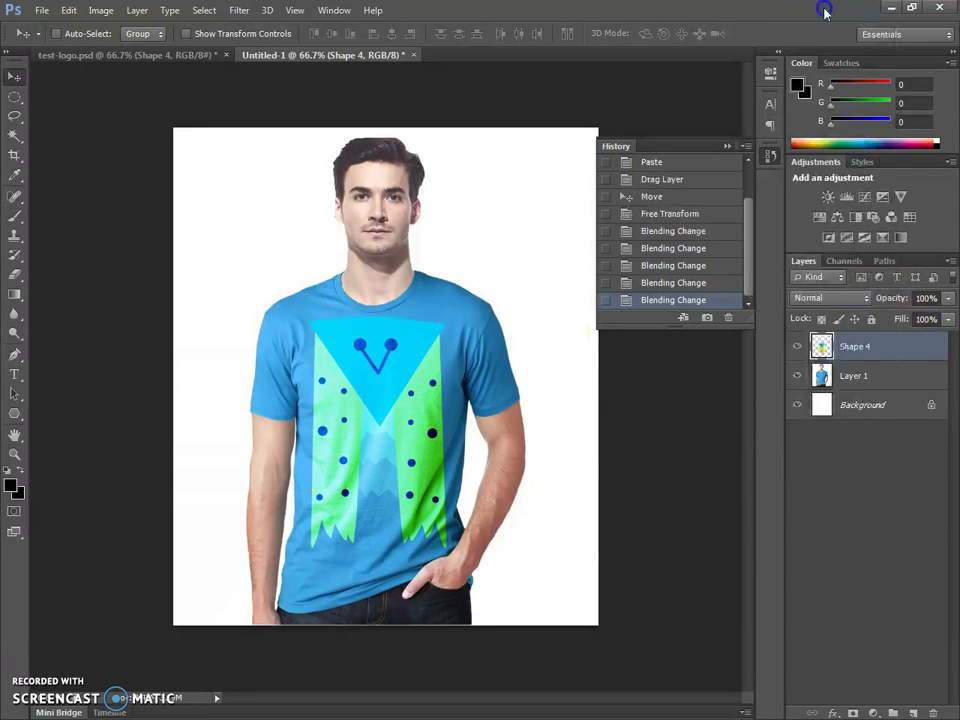
{"action": "left_click", "coordinate": [949, 298]}
{"action": "left_click_drag", "start_coordinate": [927, 320], "coordinate": [925, 322]}
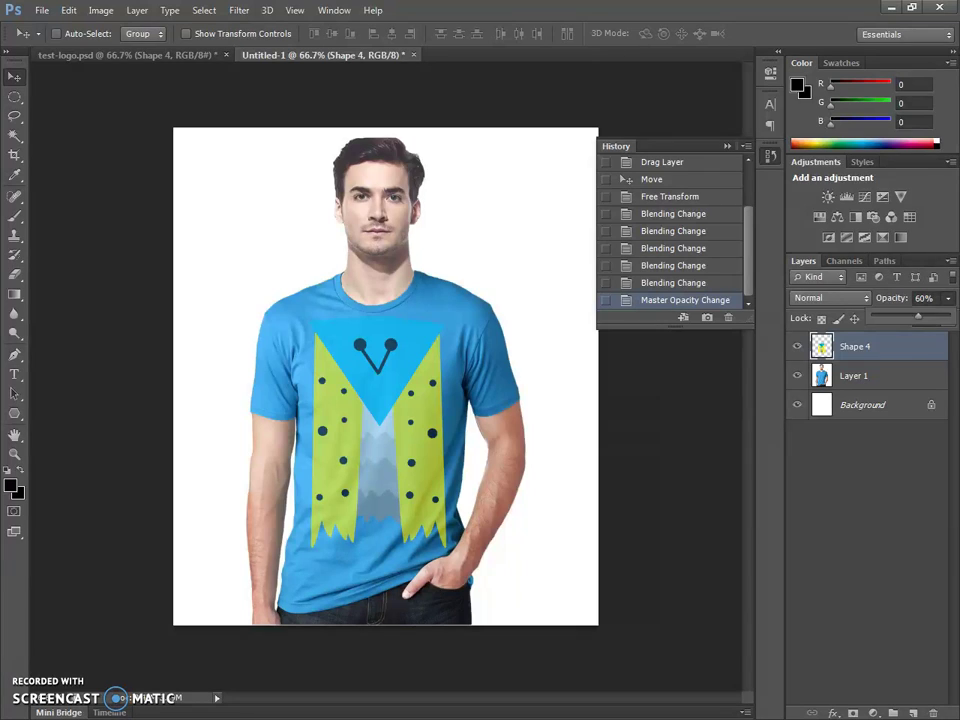
- Switch to a Chrome window and search Google Images for "billboard"
{"action": "key", "text": "alt+Tab"}
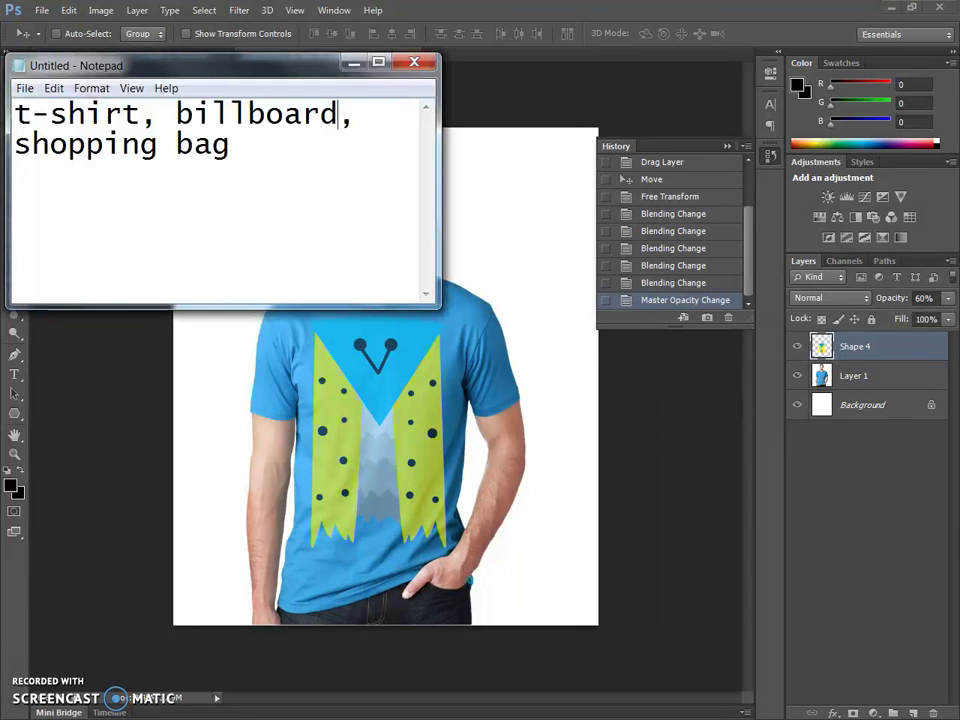
{"action": "left_click", "coordinate": [414, 62]}
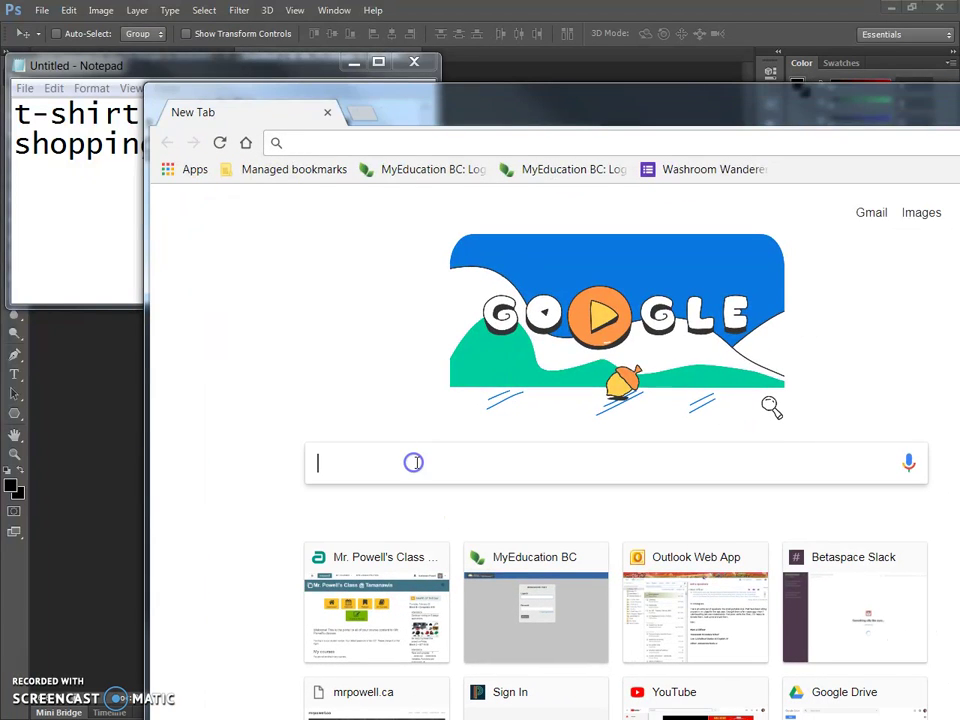
{"action": "type", "text": "billboard"}
{"action": "key", "text": "Return"}
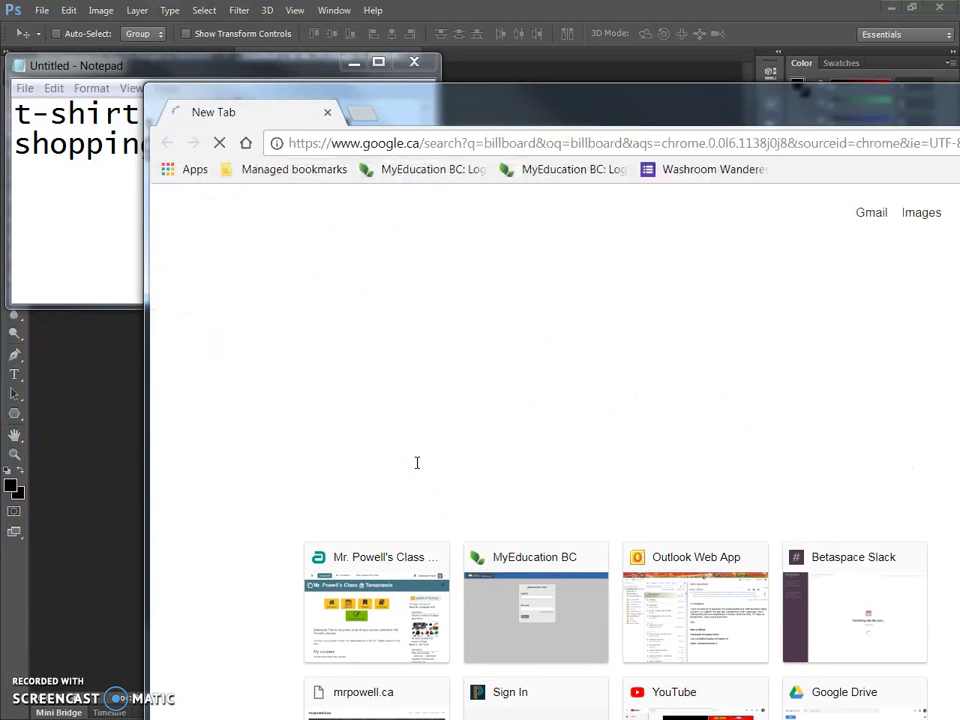
{"action": "left_click_drag", "start_coordinate": [456, 111], "coordinate": [411, 81]}
{"action": "left_click", "coordinate": [393, 252]}
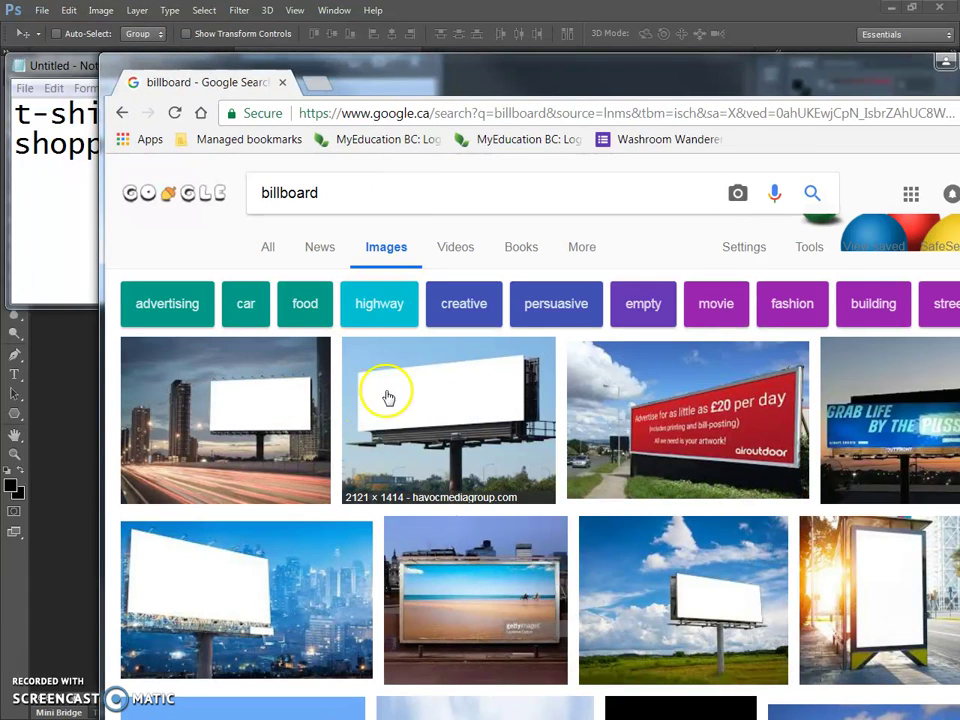
- Open the blank bus-stop billboard image from Direct Marketing News in a new tab and copy it to the clipboard
{"action": "left_click", "coordinate": [884, 585]}
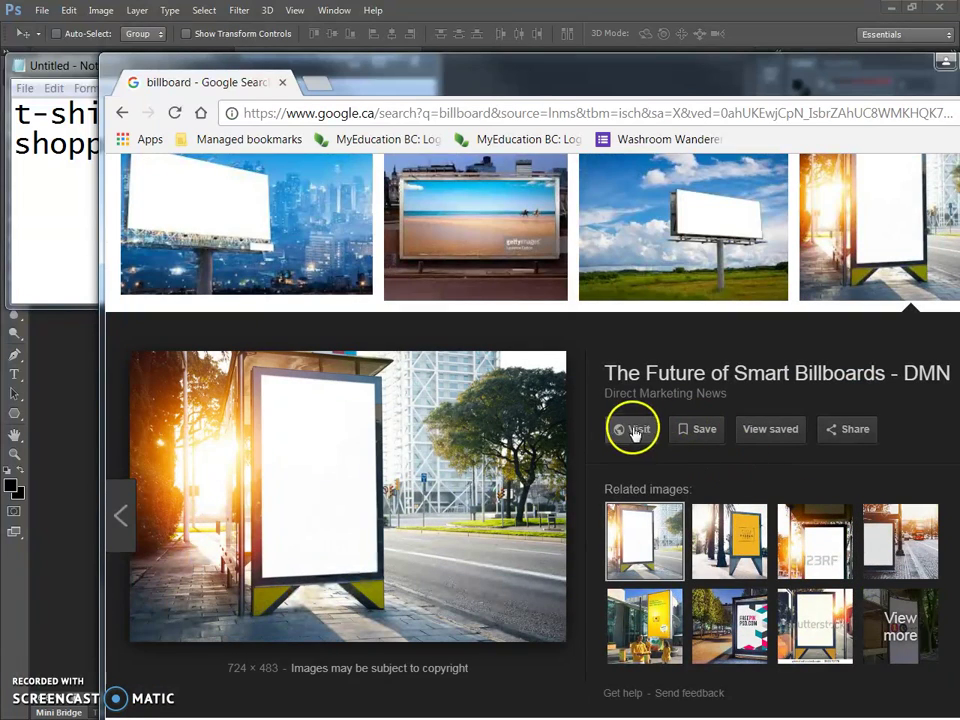
{"action": "right_click", "coordinate": [276, 375]}
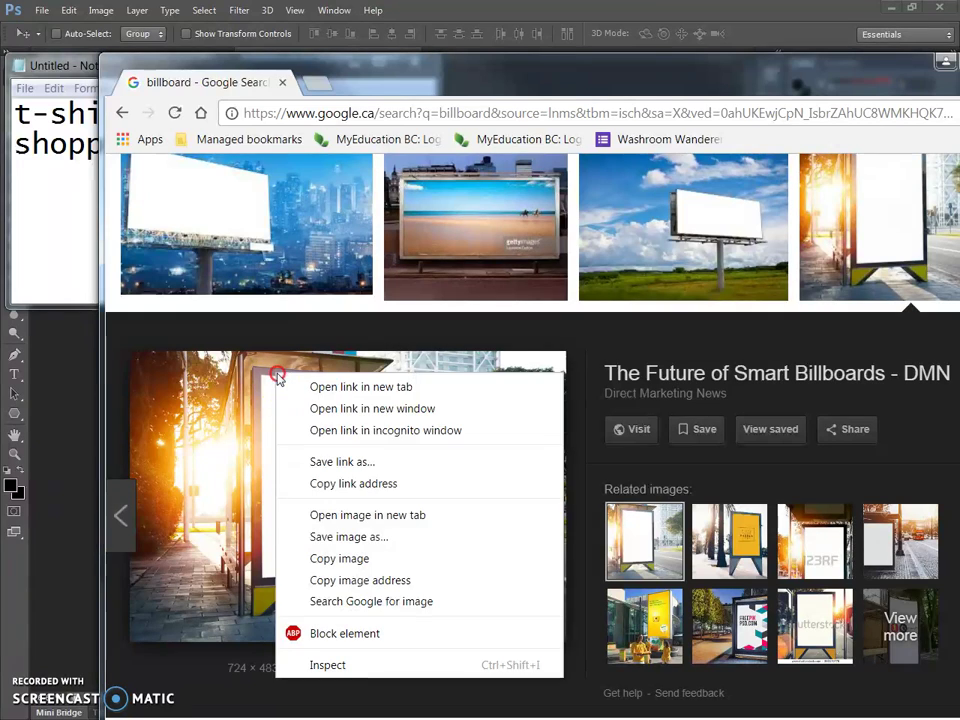
{"action": "left_click", "coordinate": [411, 516]}
{"action": "left_click", "coordinate": [395, 82]}
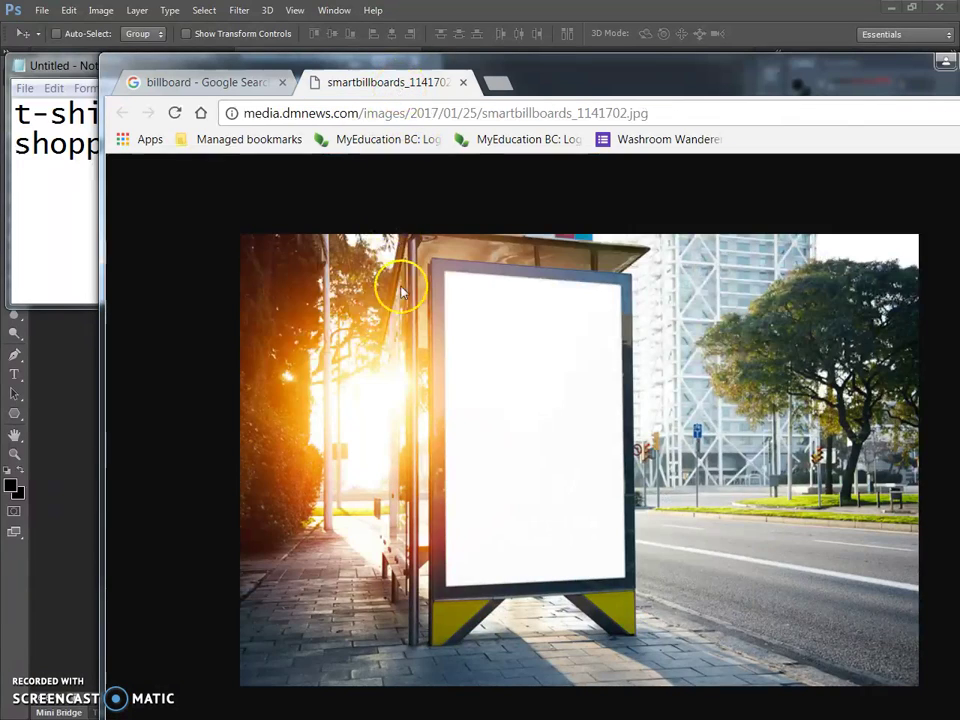
{"action": "right_click", "coordinate": [551, 308]}
{"action": "left_click", "coordinate": [576, 358]}
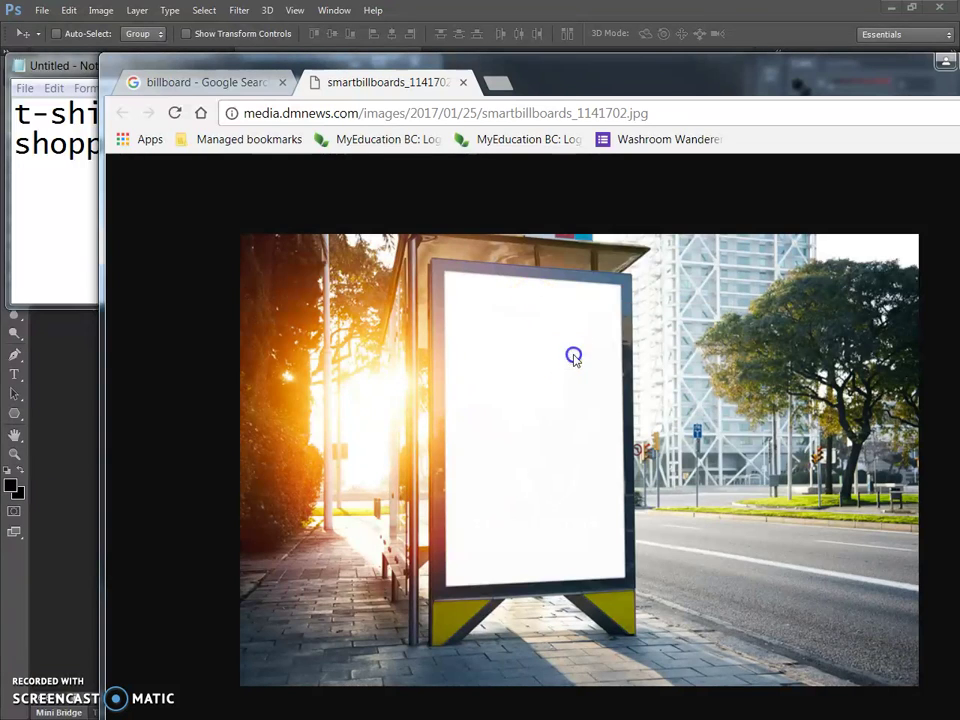
- Switch back to Photoshop, create a 724 × 483 pixel document from the Clipboard preset, and paste the billboard photo into it
{"action": "left_click", "coordinate": [86, 370]}
{"action": "left_click", "coordinate": [41, 10]}
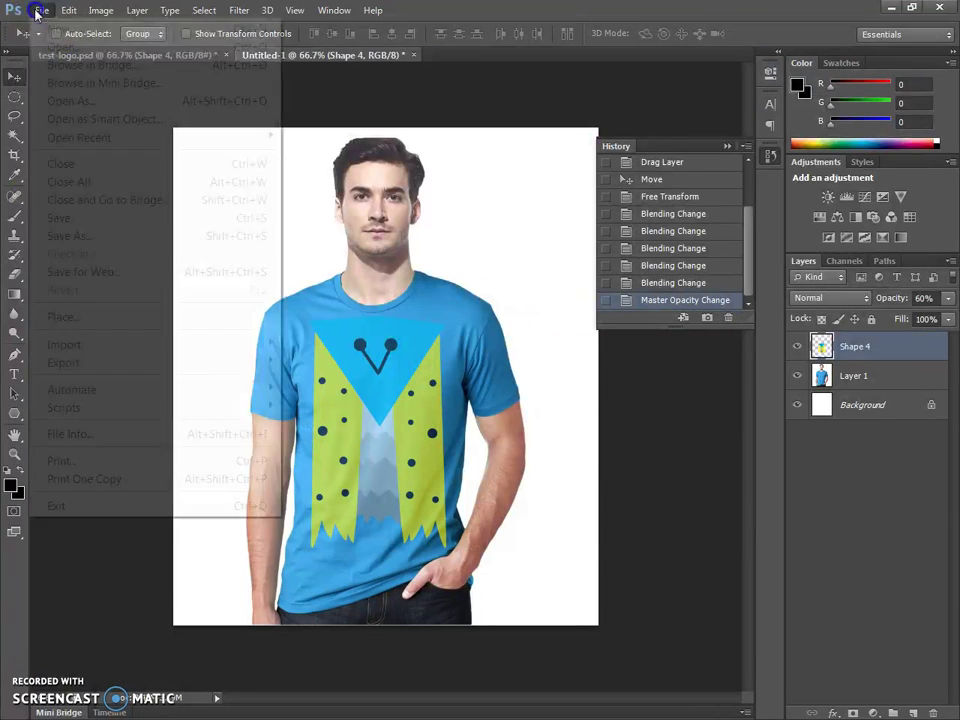
{"action": "left_click", "coordinate": [47, 28]}
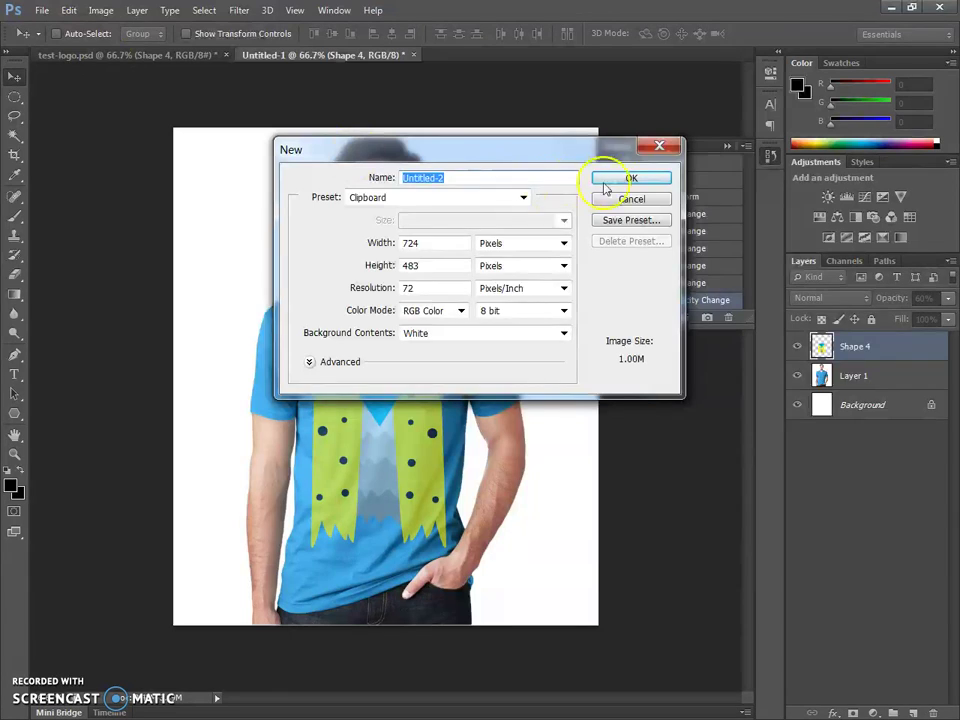
{"action": "left_click", "coordinate": [617, 183]}
{"action": "key", "text": "ctrl+v"}
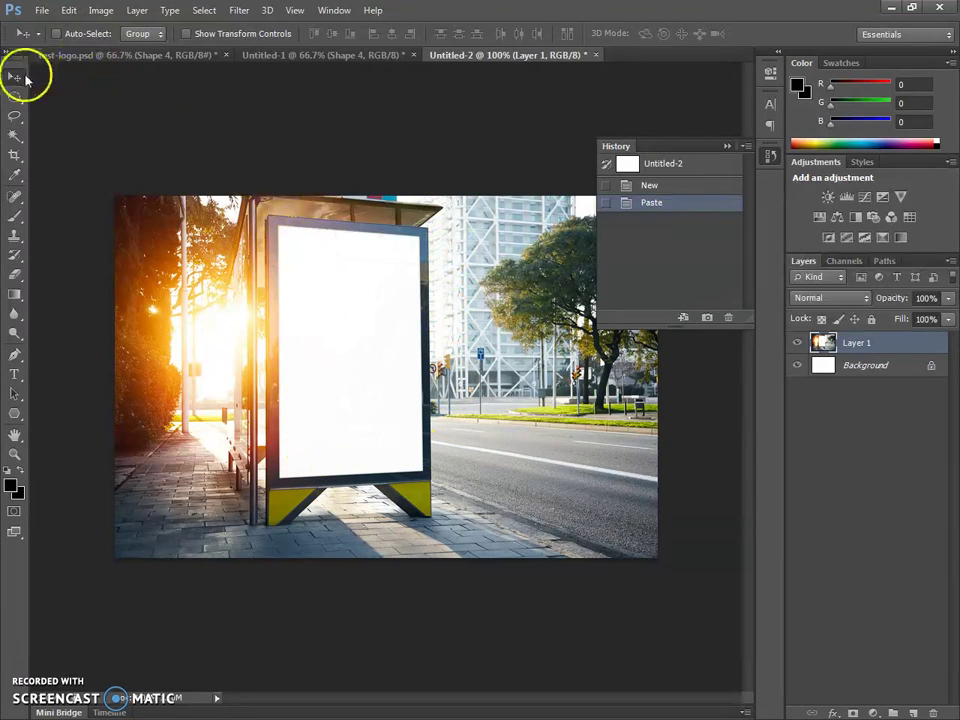
- Select the billboard's blank white panel with the Polygonal Lasso tool and delete it from the photo layer
{"action": "left_click", "coordinate": [9, 101]}
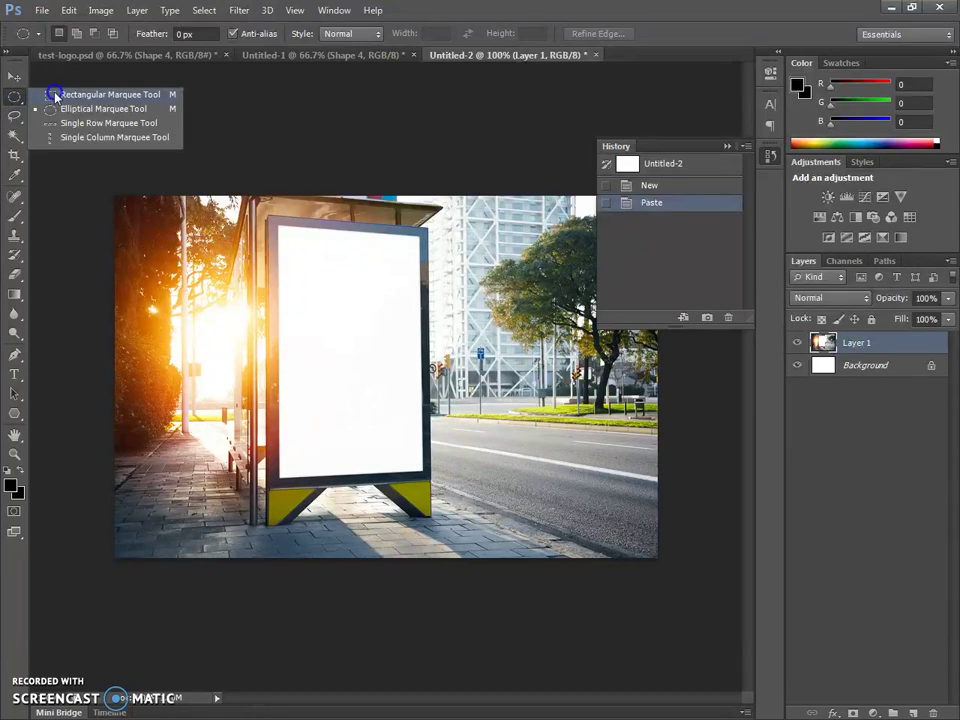
{"action": "left_click", "coordinate": [56, 95]}
{"action": "left_click", "coordinate": [10, 98]}
{"action": "left_click", "coordinate": [12, 116]}
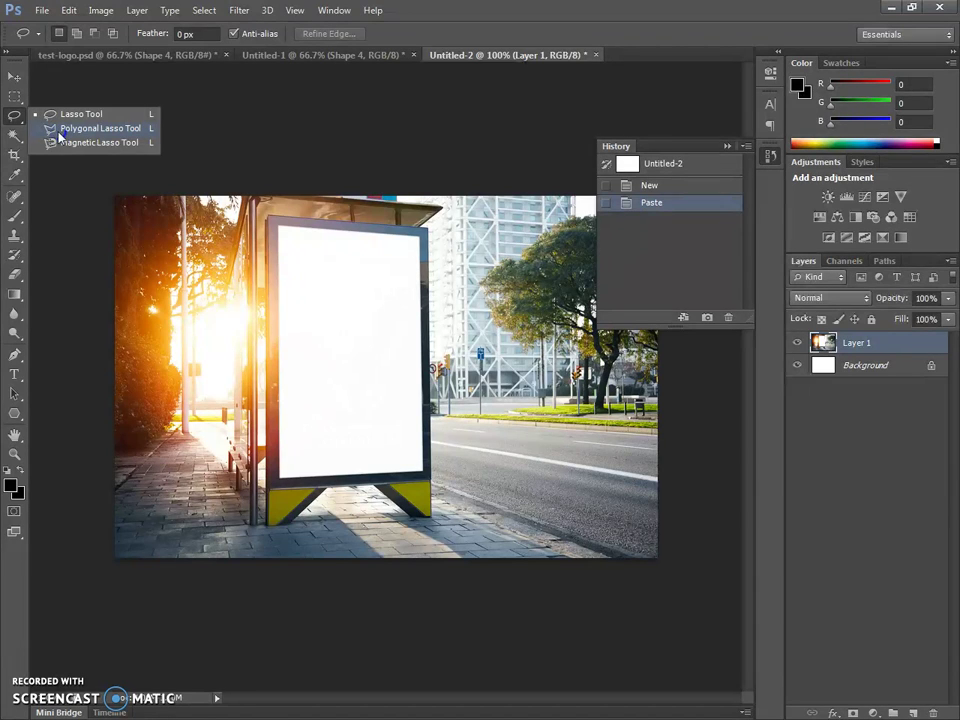
{"action": "left_click", "coordinate": [58, 134]}
{"action": "left_click", "coordinate": [14, 118]}
{"action": "left_click", "coordinate": [60, 130]}
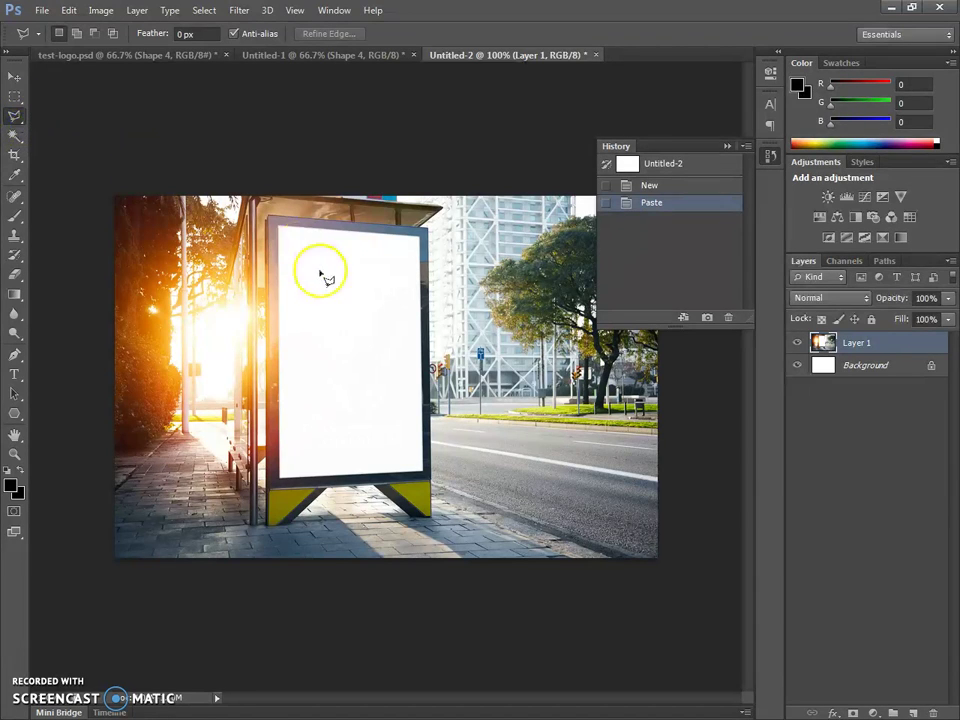
{"action": "left_click", "coordinate": [280, 229]}
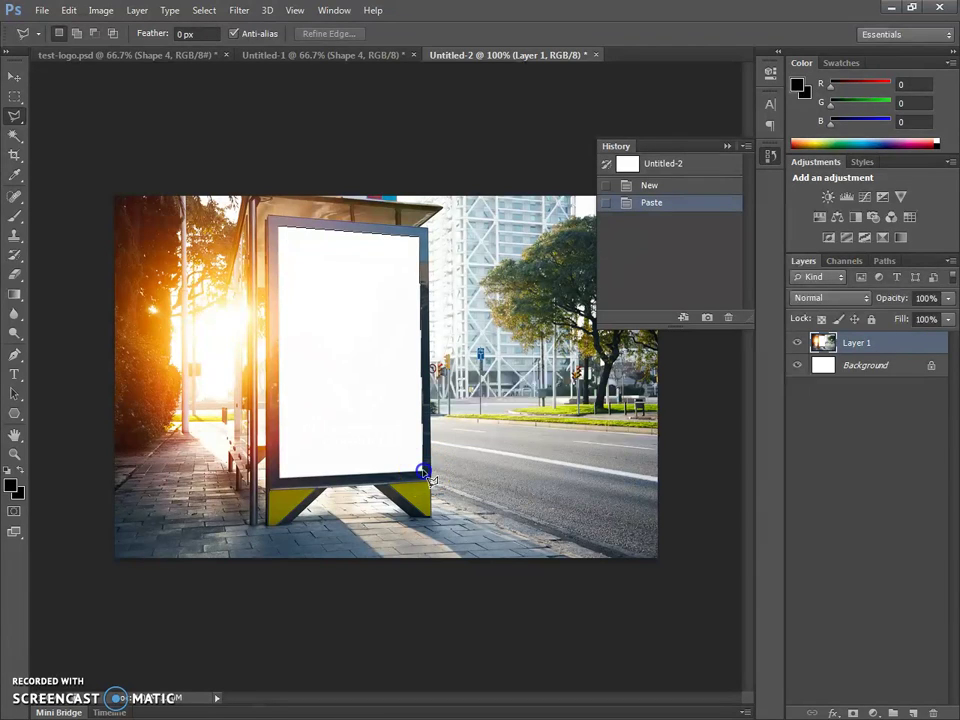
{"action": "left_click", "coordinate": [283, 485]}
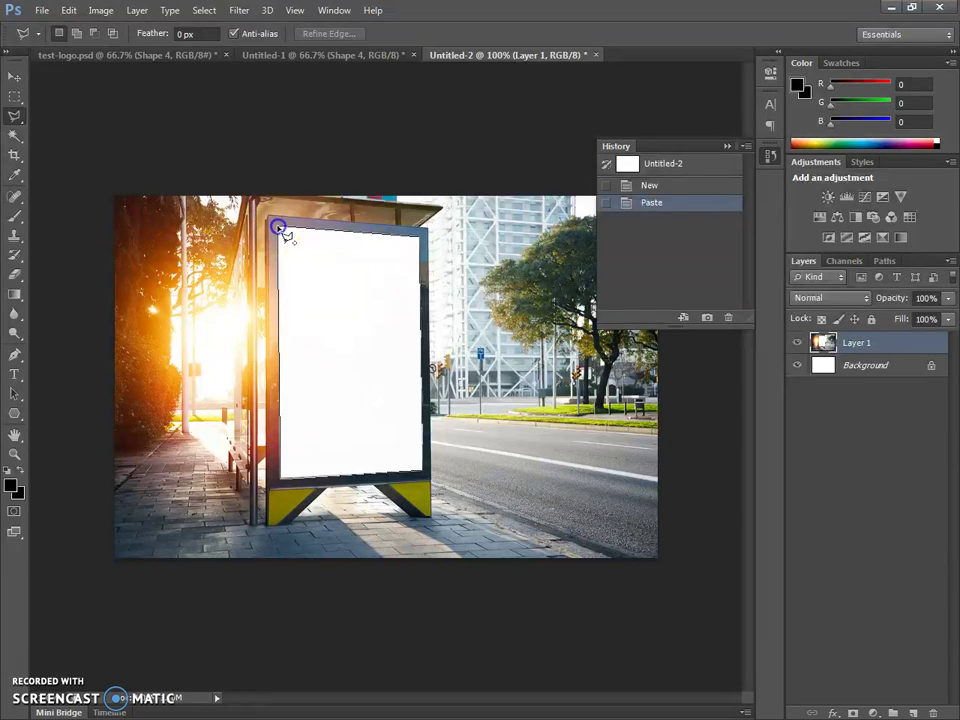
{"action": "left_click", "coordinate": [279, 223]}
{"action": "key", "text": "Delete"}
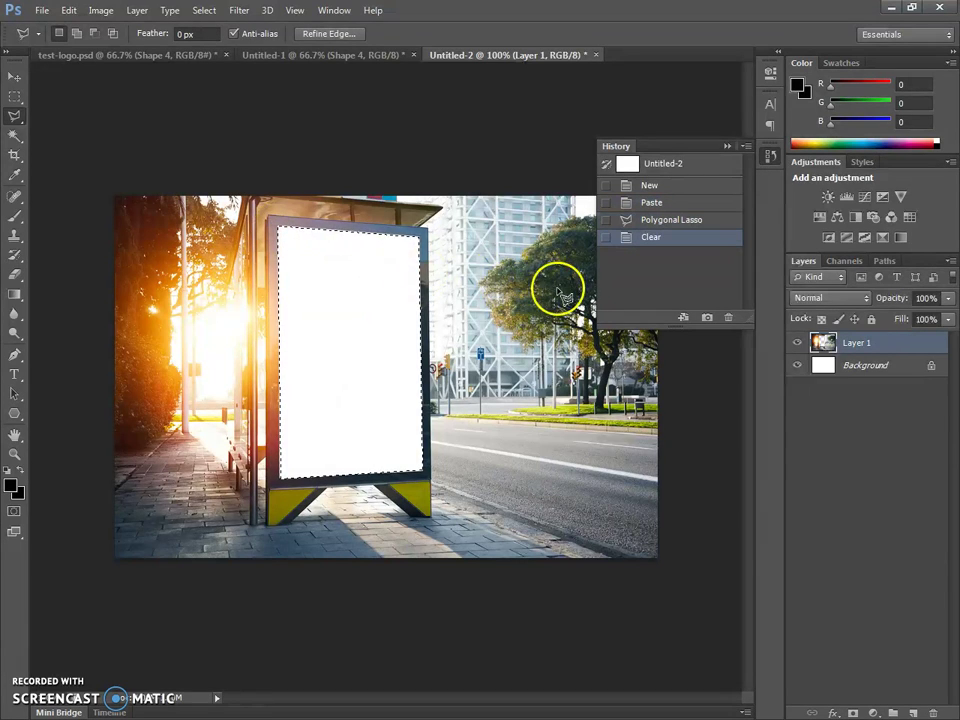
- Deselect the cleared panel area of the billboard
{"action": "left_click", "coordinate": [15, 97]}
{"action": "left_click", "coordinate": [69, 100]}
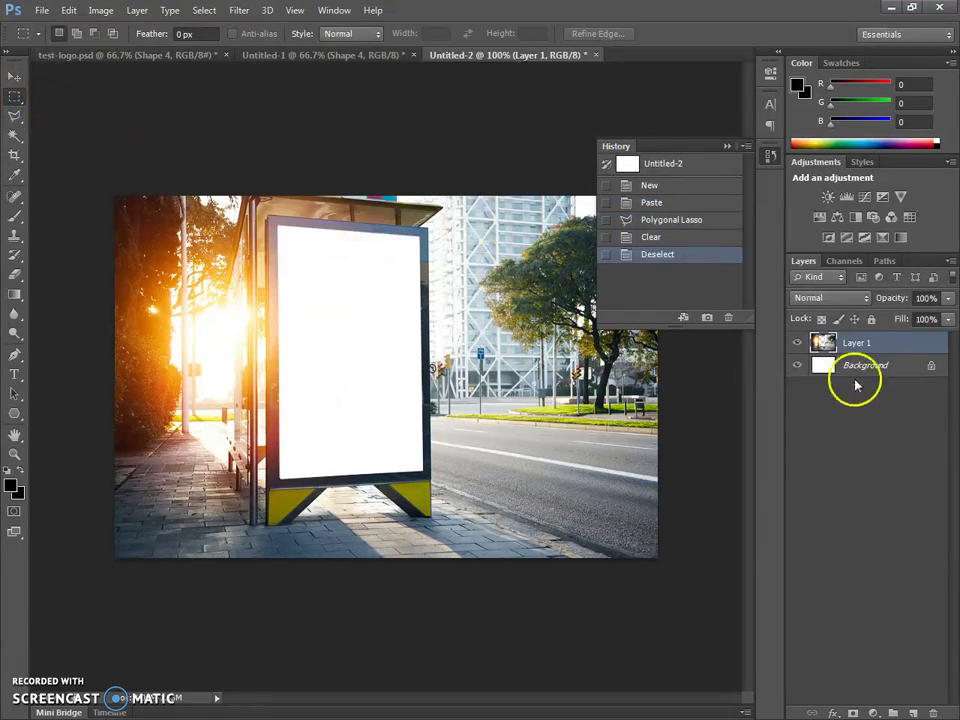
- Brush black over the Background layer through the cut-out panel, and revert the document to the Deselect state
{"action": "left_click", "coordinate": [888, 367]}
{"action": "left_click", "coordinate": [15, 215]}
{"action": "mouse_move", "coordinate": [285, 245]}
{"action": "left_mouse_down"}
{"action": "mouse_move", "coordinate": [345, 276]}
{"action": "mouse_move", "coordinate": [352, 356]}
{"action": "left_mouse_up"}
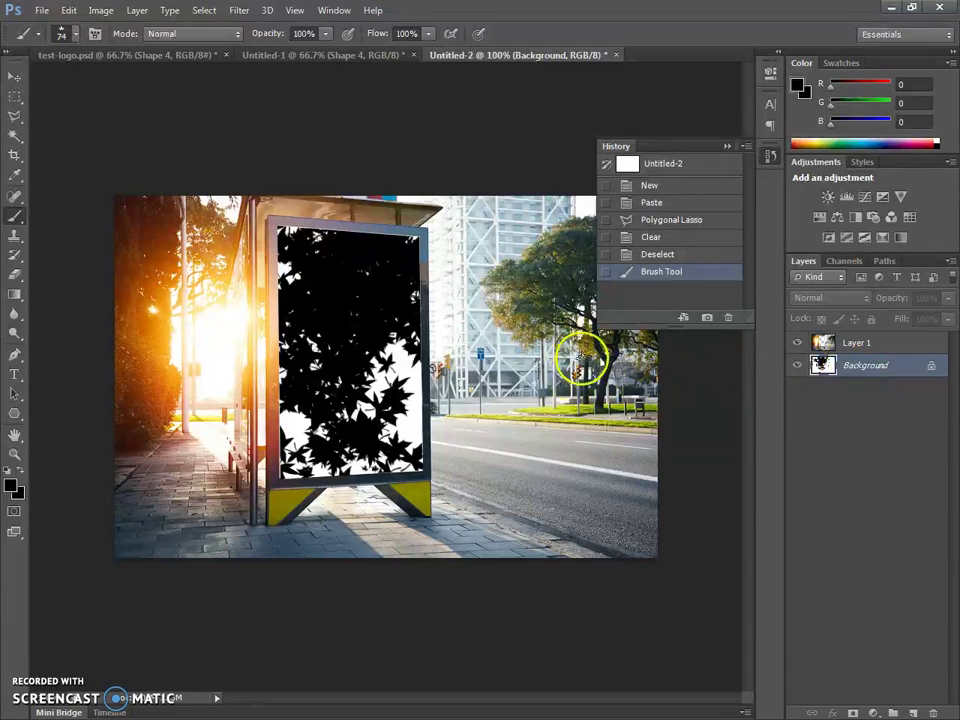
{"action": "left_click", "coordinate": [660, 254]}
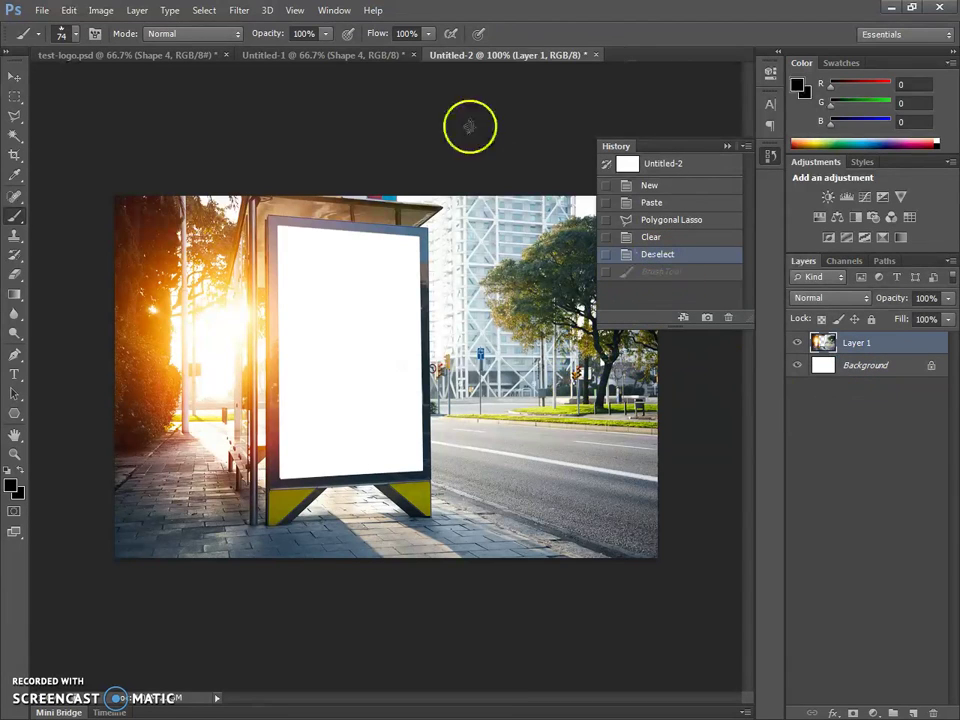
- Copy the merged owl logo layer from test-logo.psd into the billboard document
{"action": "left_click", "coordinate": [135, 55]}
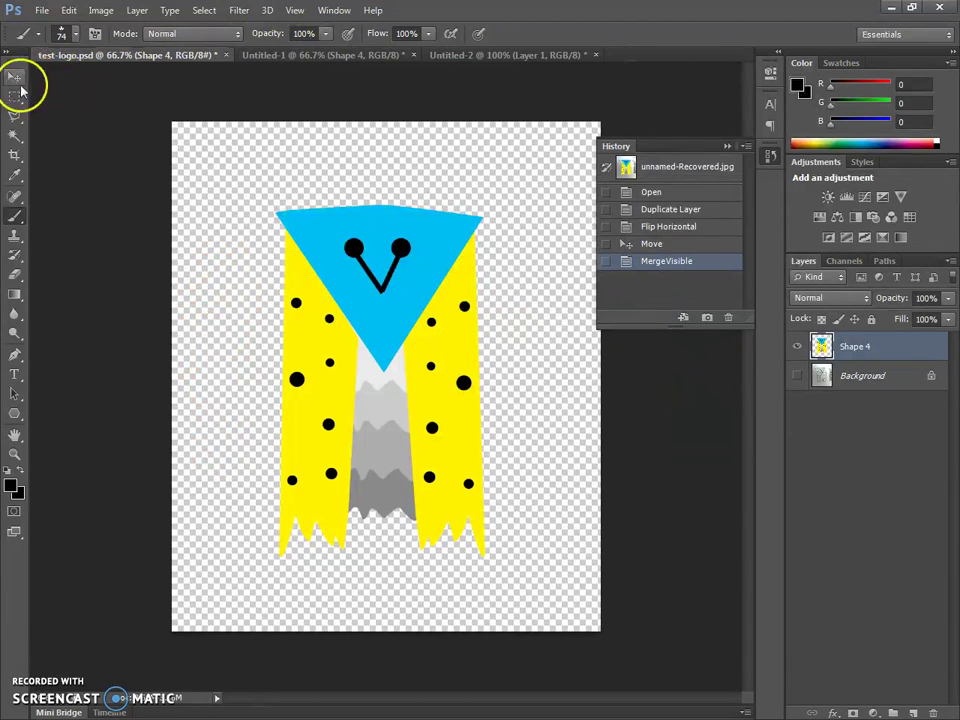
{"action": "left_click", "coordinate": [17, 80]}
{"action": "left_click_drag", "start_coordinate": [270, 302], "coordinate": [343, 336]}
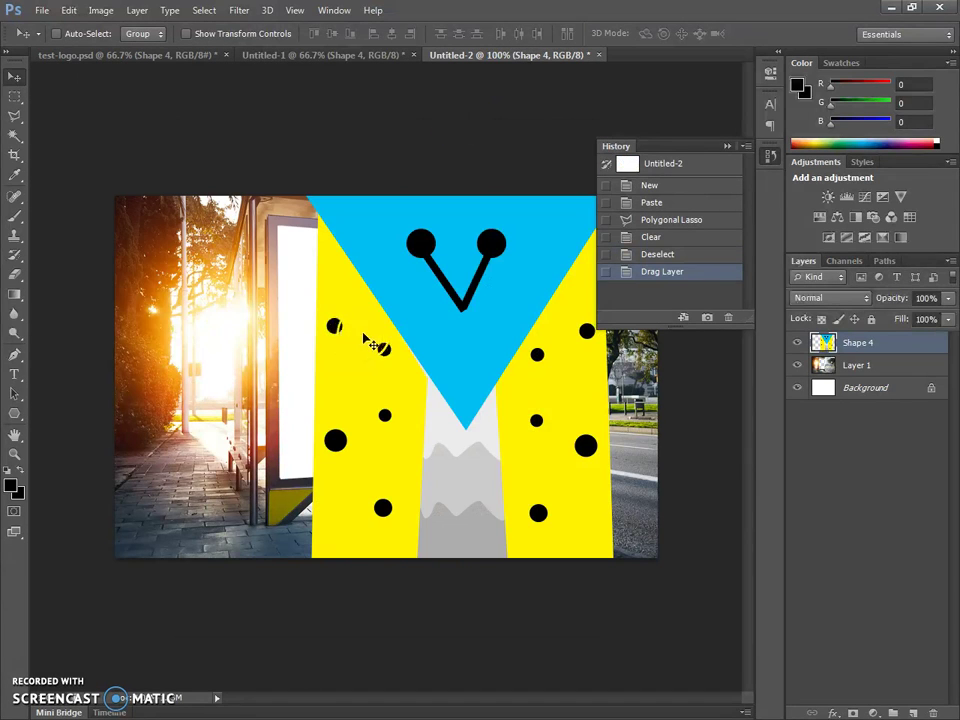
- Scale the logo down to about the panel's height, shift it partly past the panel's right edge, and place its layer beneath the photo layer
{"action": "key", "text": "ctrl+t"}
{"action": "left_click_drag", "start_coordinate": [303, 179], "coordinate": [352, 299]}
{"action": "left_click_drag", "start_coordinate": [397, 265], "coordinate": [483, 195]}
{"action": "left_click_drag", "start_coordinate": [396, 363], "coordinate": [410, 414]}
{"action": "key", "text": "Return"}
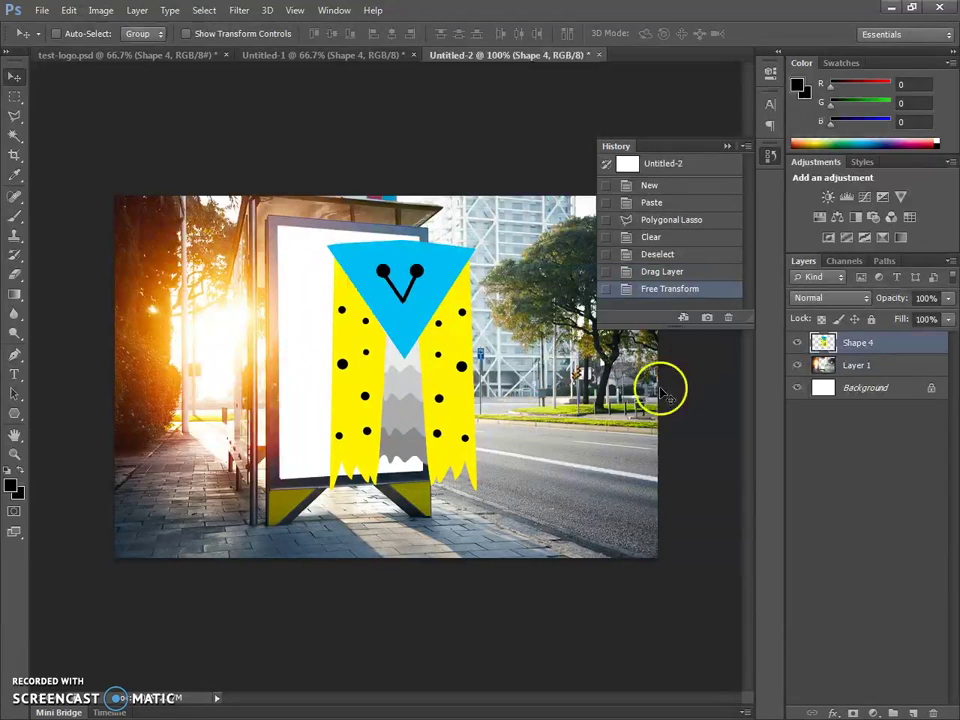
{"action": "left_click_drag", "start_coordinate": [887, 343], "coordinate": [884, 377]}
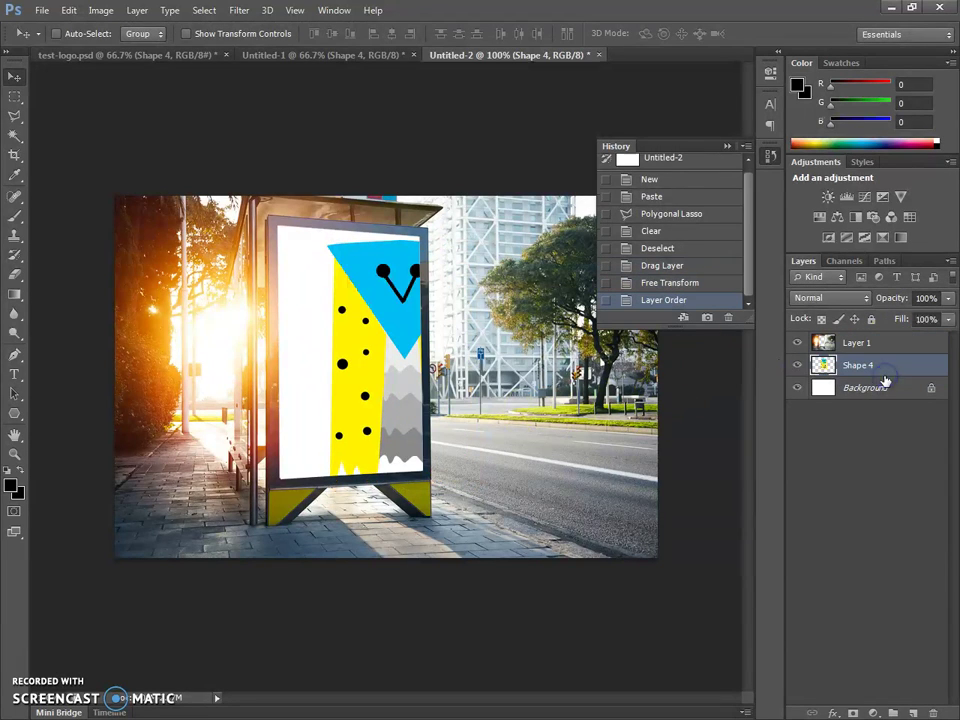
- Add the three-line text "OWL THE ABOVE" in black 36 pt Cooper Black on the billboard panel
{"action": "left_click", "coordinate": [14, 374]}
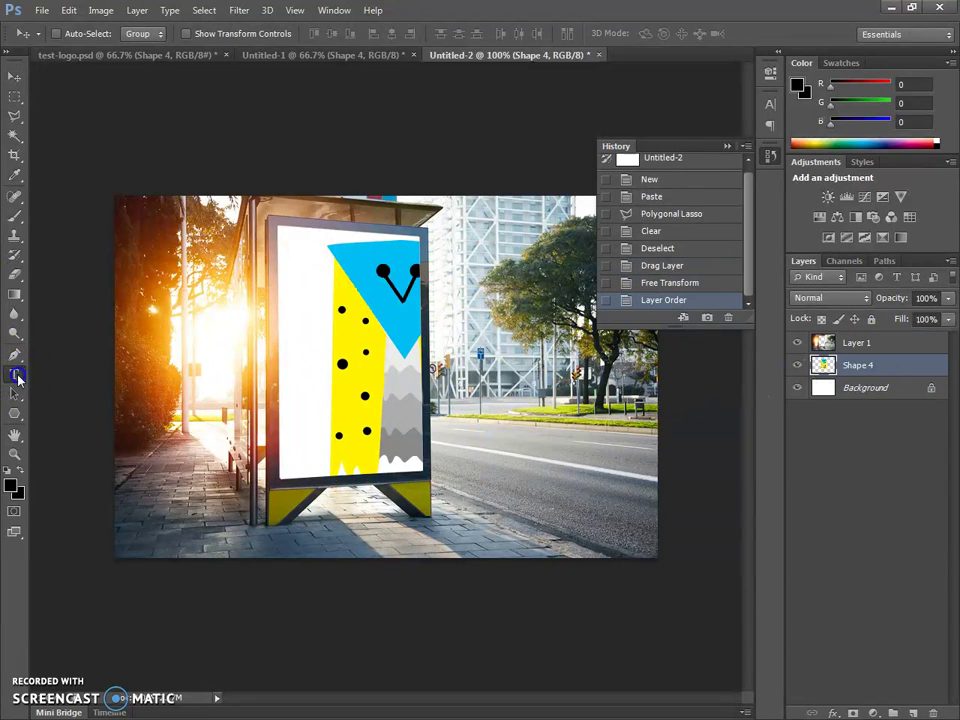
{"action": "left_click", "coordinate": [297, 296]}
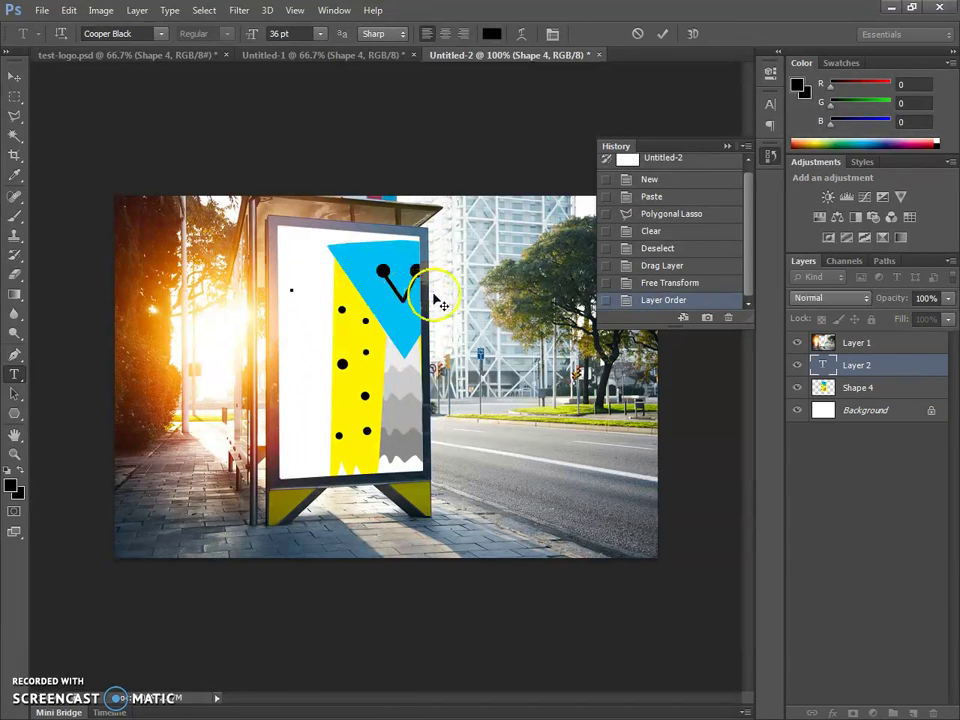
{"action": "type", "text": "ow"}
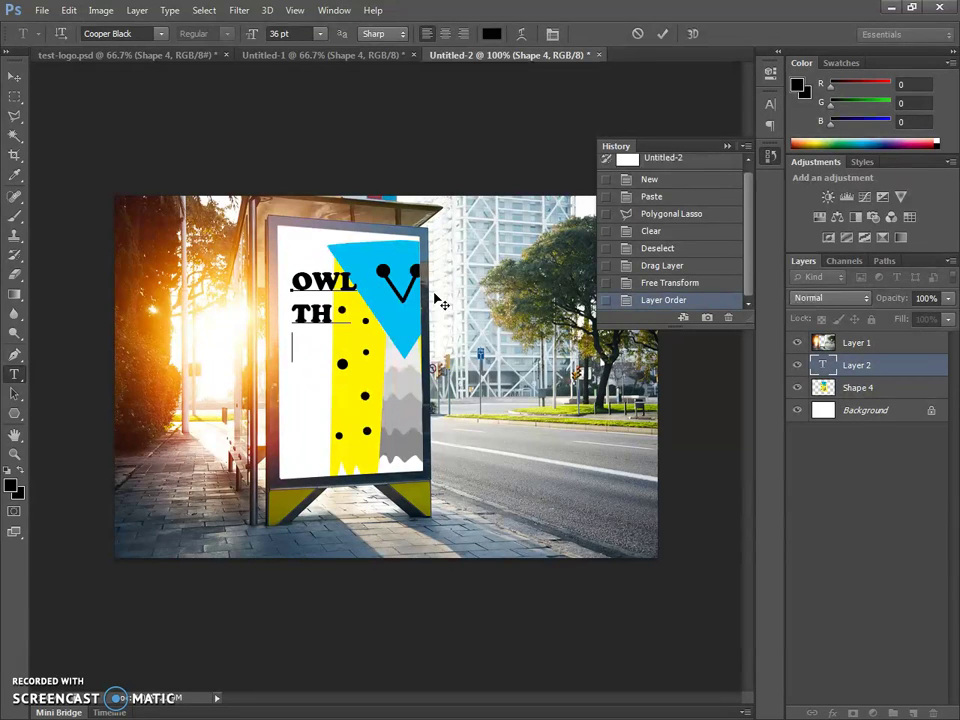
{"action": "type", "text": "ABOVE"}
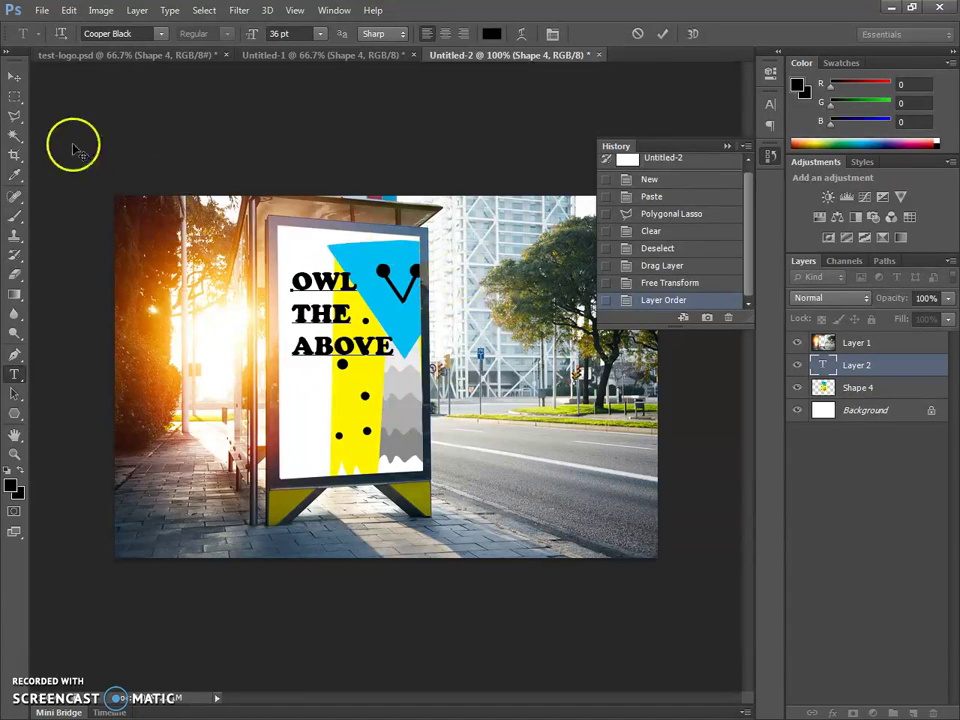
- Move the "OWL THE ABOVE" text lower along the panel's left edge and scale it down slightly
{"action": "left_click", "coordinate": [14, 77]}
{"action": "left_click_drag", "start_coordinate": [341, 331], "coordinate": [333, 382]}
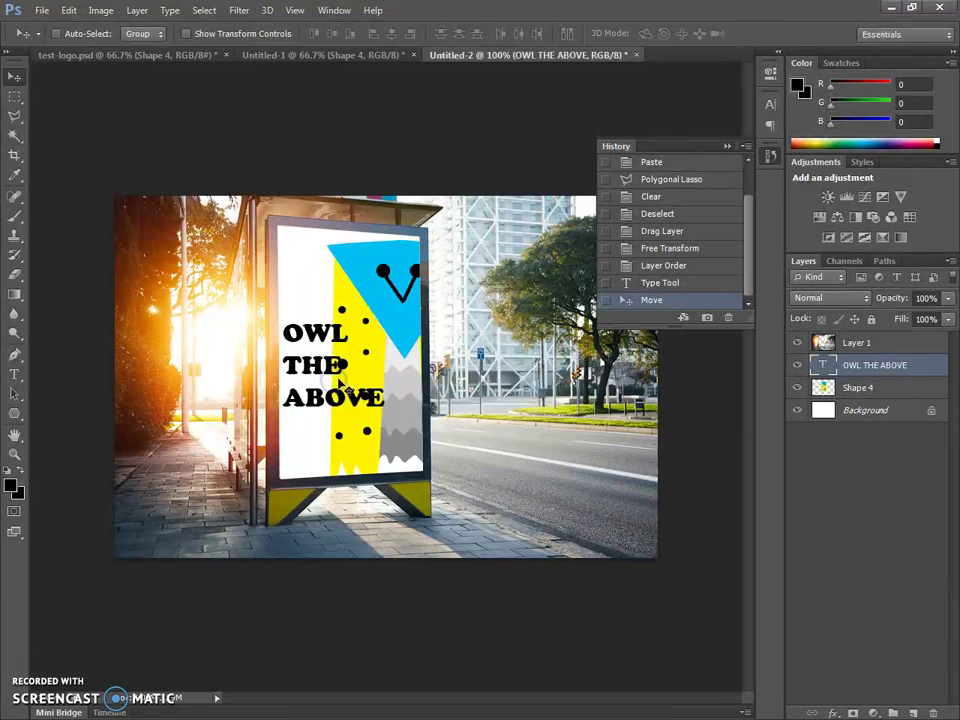
{"action": "key", "text": "ctrl+t"}
{"action": "left_click_drag", "start_coordinate": [379, 411], "coordinate": [360, 398]}
{"action": "key", "text": "Return"}
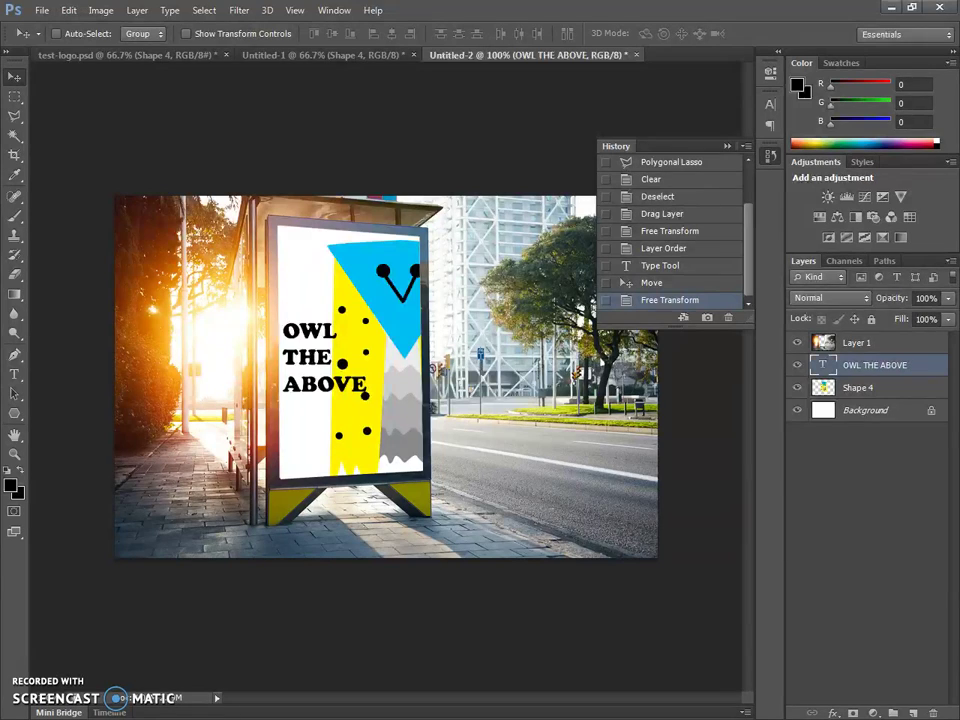
{"action": "left_click_drag", "start_coordinate": [928, 412], "coordinate": [851, 415]}
- Switch to the Chrome window, close the blue t-shirt image tab, and search Google Images for "canvas shopping bag"
{"action": "key", "text": "alt+Tab"}
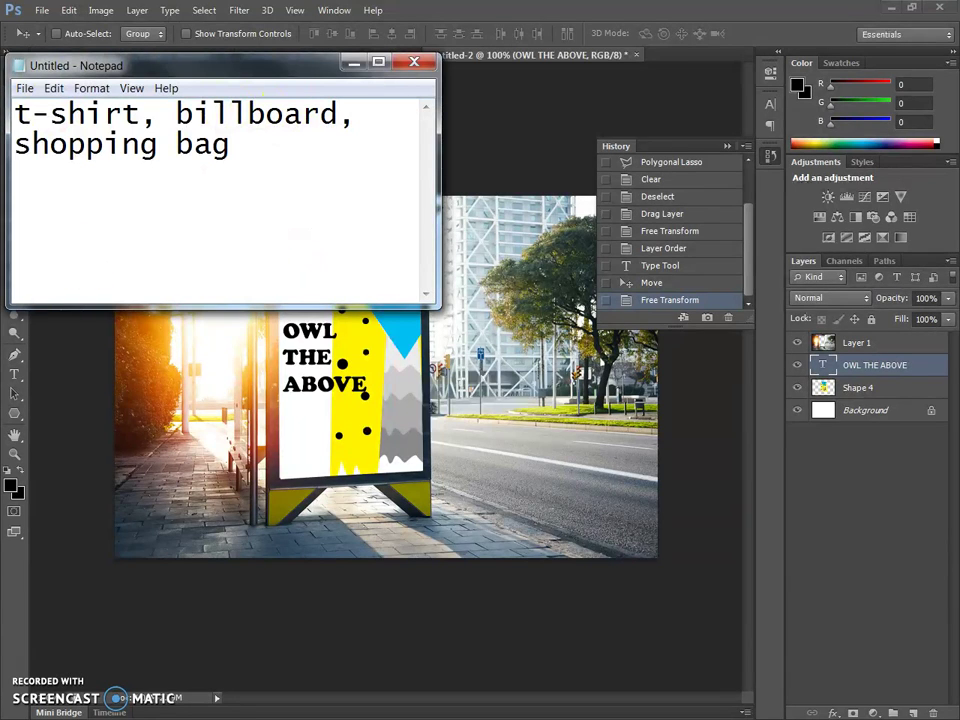
{"action": "key", "text": "alt+Tab"}
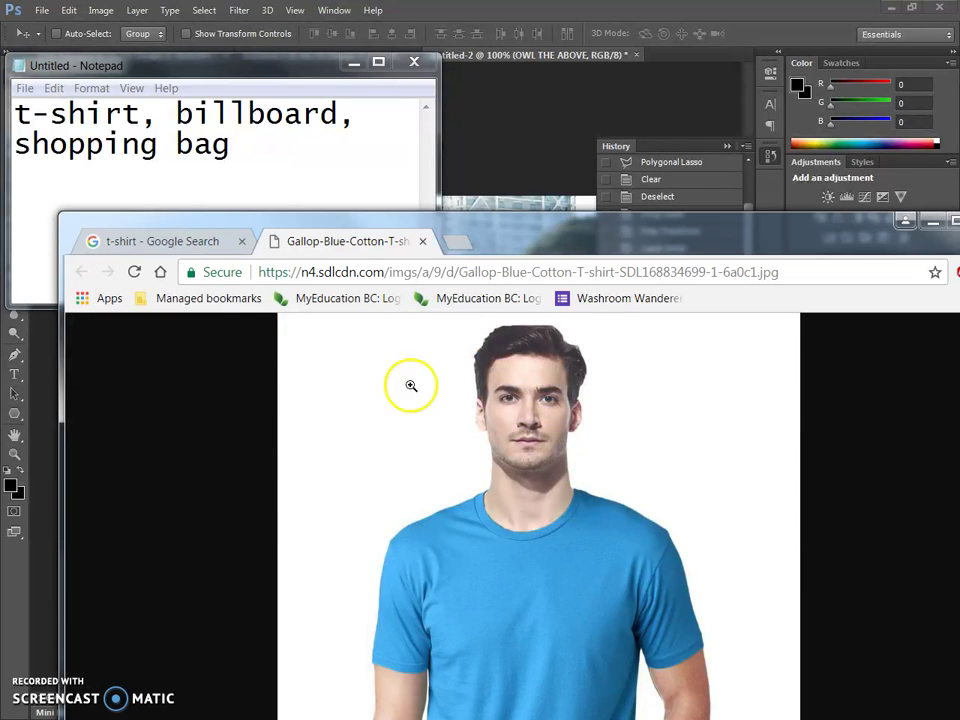
{"action": "left_click", "coordinate": [422, 243]}
{"action": "scroll", "coordinate": [354, 354], "scroll_direction": "up", "scroll_amount": 5}
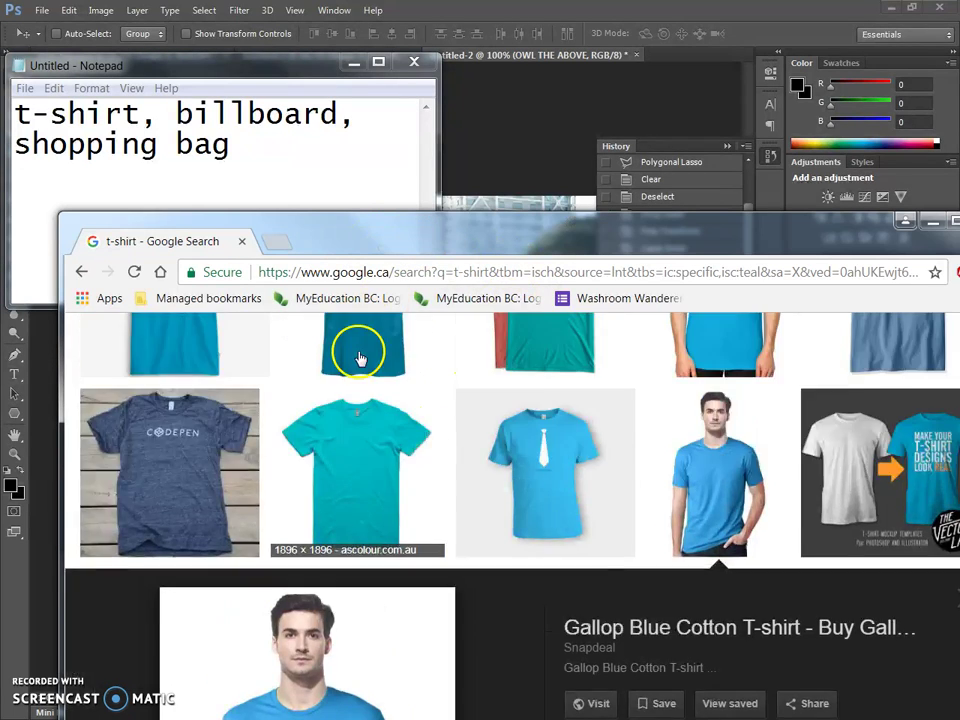
{"action": "left_click_drag", "start_coordinate": [360, 349], "coordinate": [199, 368]}
{"action": "key", "text": "BackSpace"}
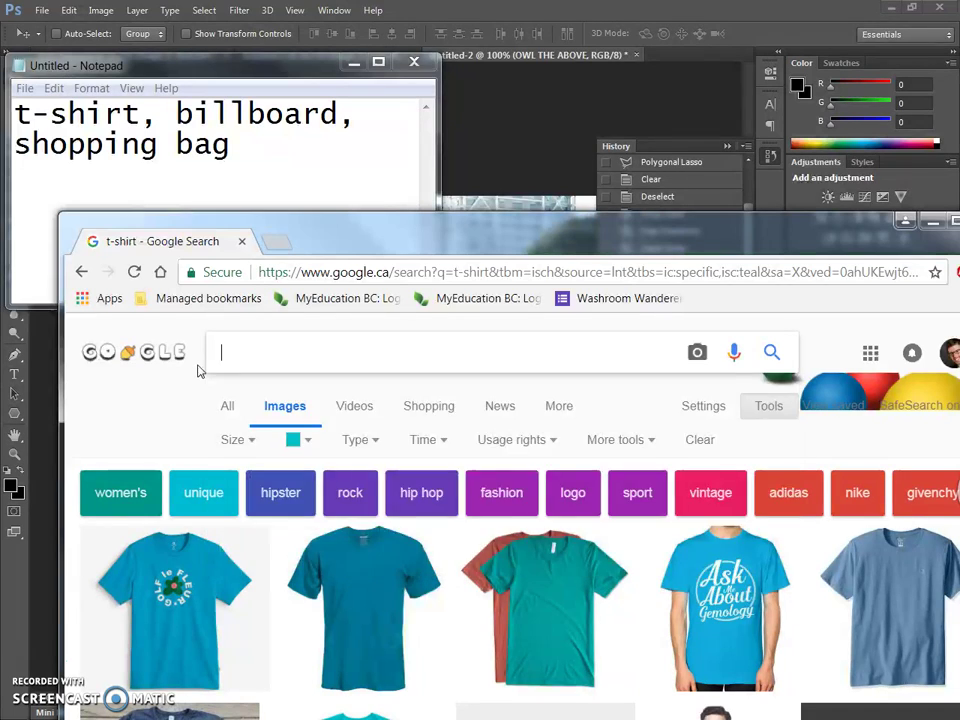
{"action": "type", "text": "canvas shopping bag"}
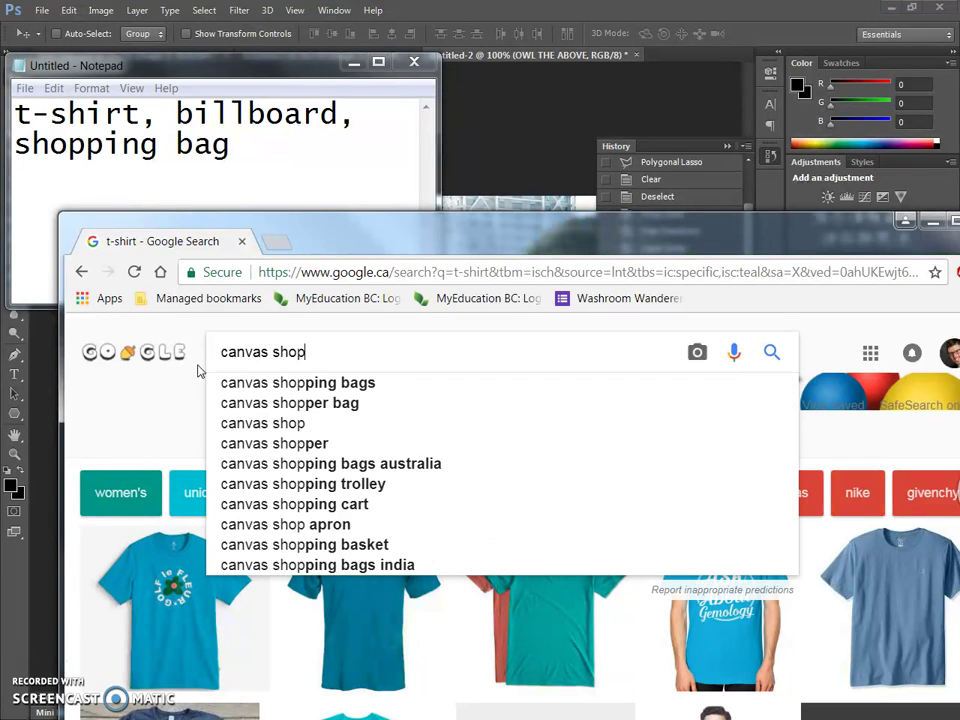
{"action": "left_click", "coordinate": [291, 378]}
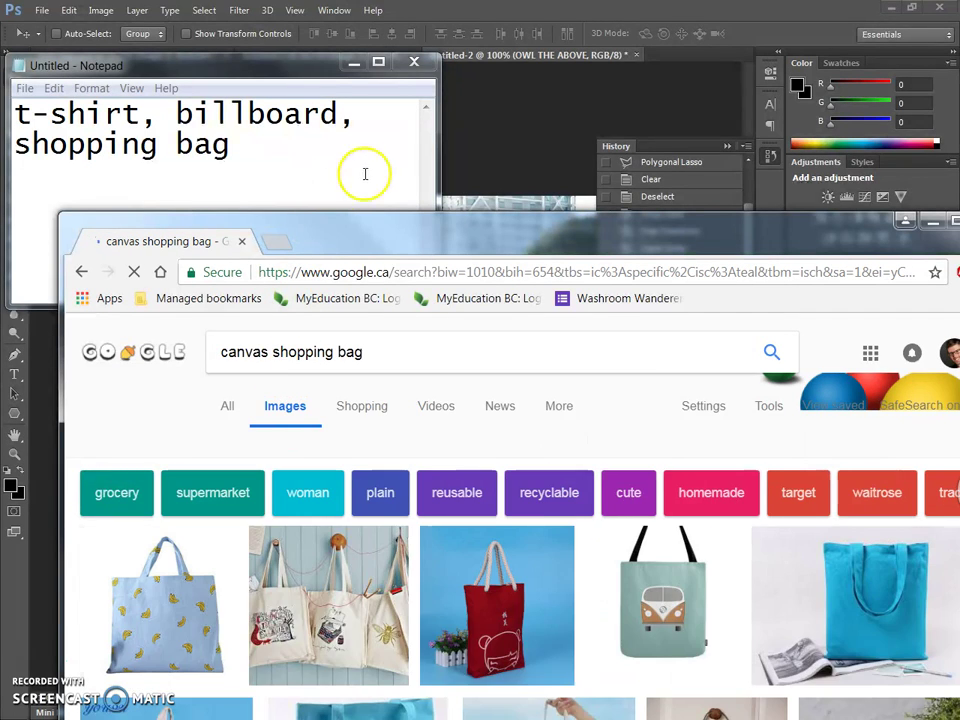
- Browse the bag results and refine the image search to "blank canvas shopping bag"
{"action": "left_click_drag", "start_coordinate": [411, 225], "coordinate": [392, 80]}
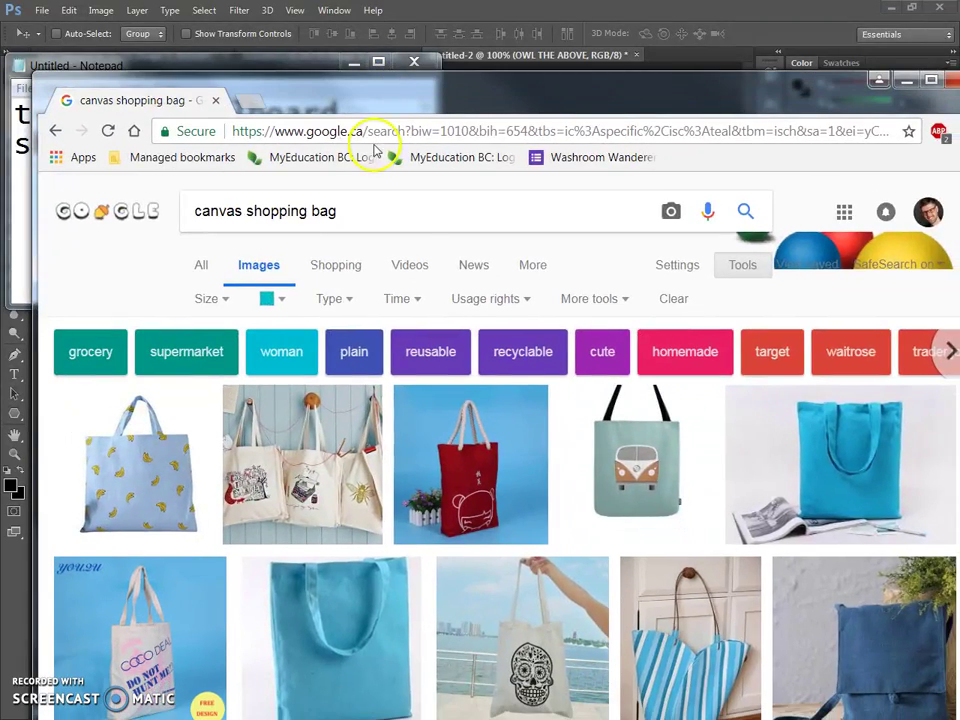
{"action": "scroll", "coordinate": [654, 420], "scroll_direction": "down", "scroll_amount": 1}
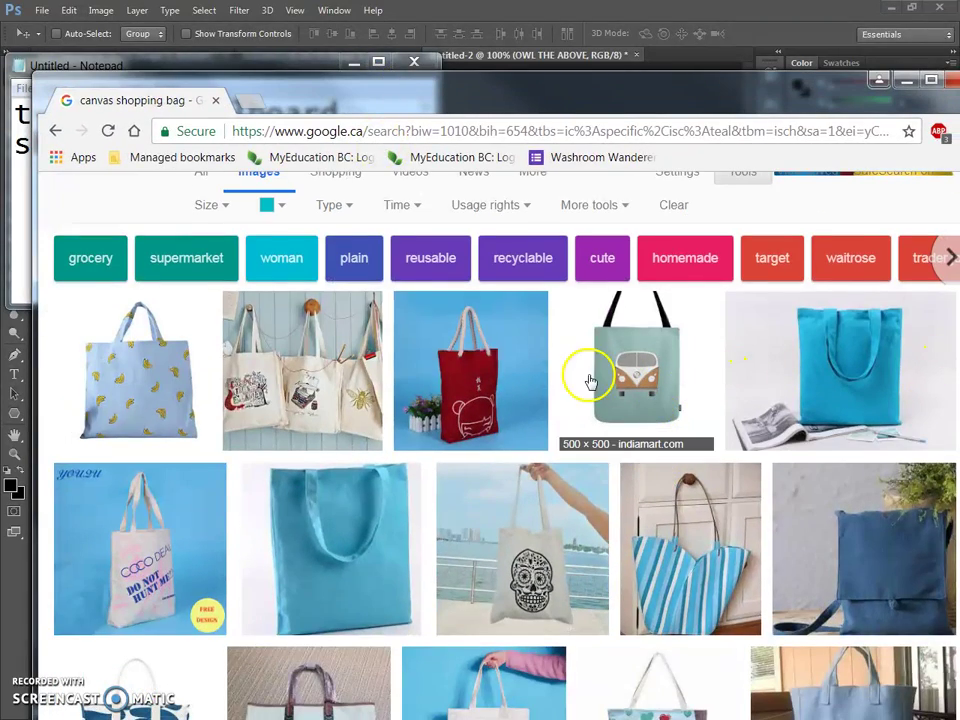
{"action": "scroll", "coordinate": [514, 377], "scroll_direction": "down", "scroll_amount": 5}
{"action": "scroll", "coordinate": [470, 420], "scroll_direction": "up", "scroll_amount": 7}
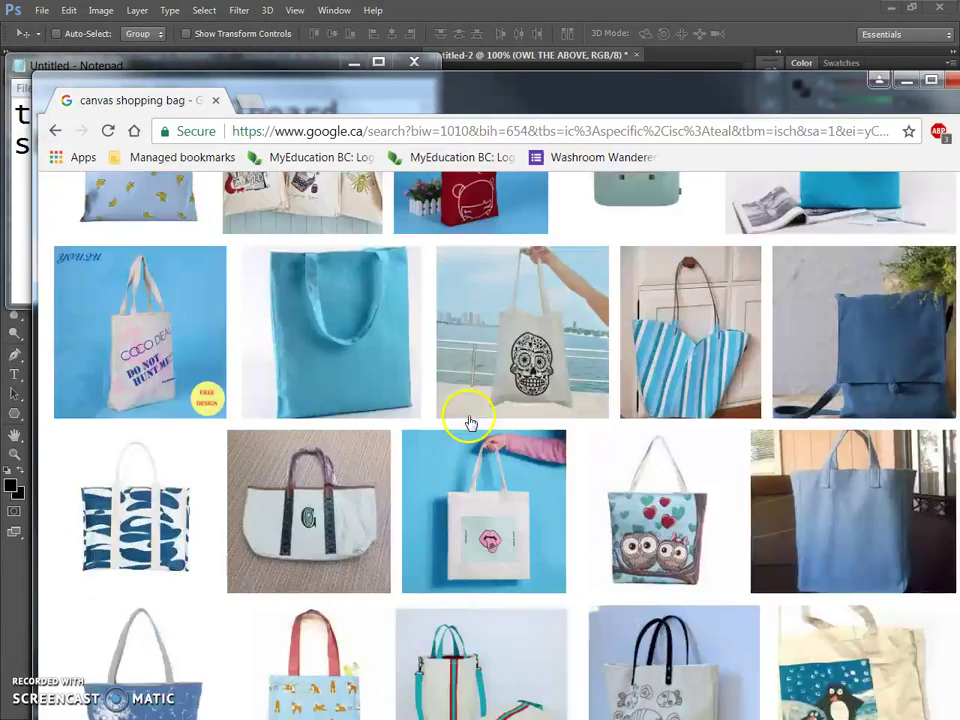
{"action": "left_click", "coordinate": [228, 211]}
{"action": "type", "text": "blankcanvas shopping bag"}
{"action": "key", "text": "Return"}
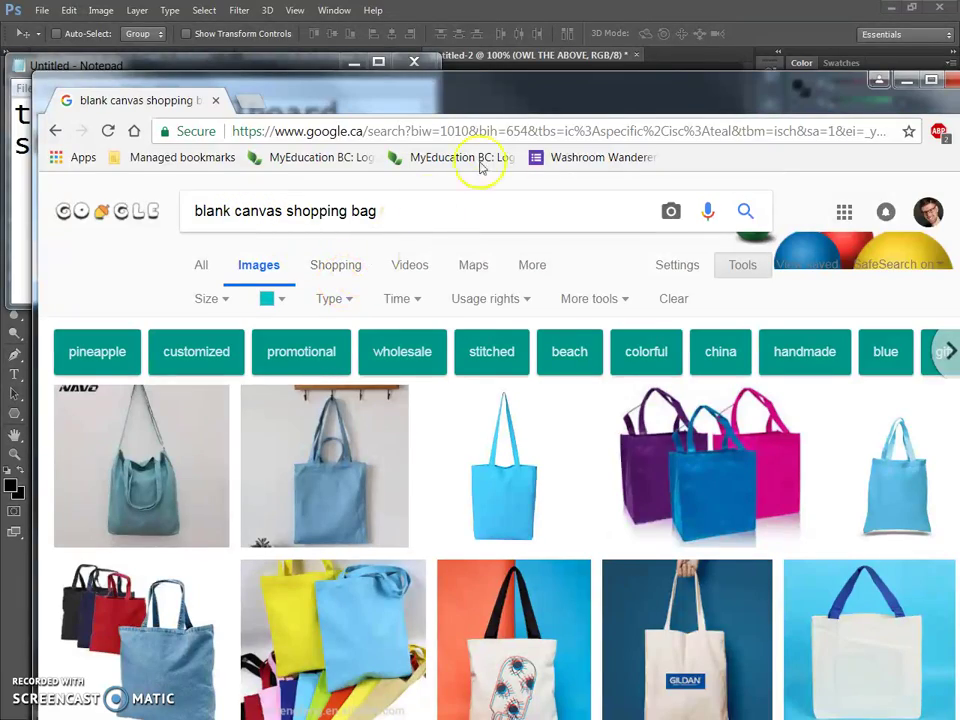
- Browse the results and open the preview of AliExpress's blank sky blue canvas tote leaning by the white ladder
{"action": "left_click_drag", "start_coordinate": [530, 100], "coordinate": [470, 62]}
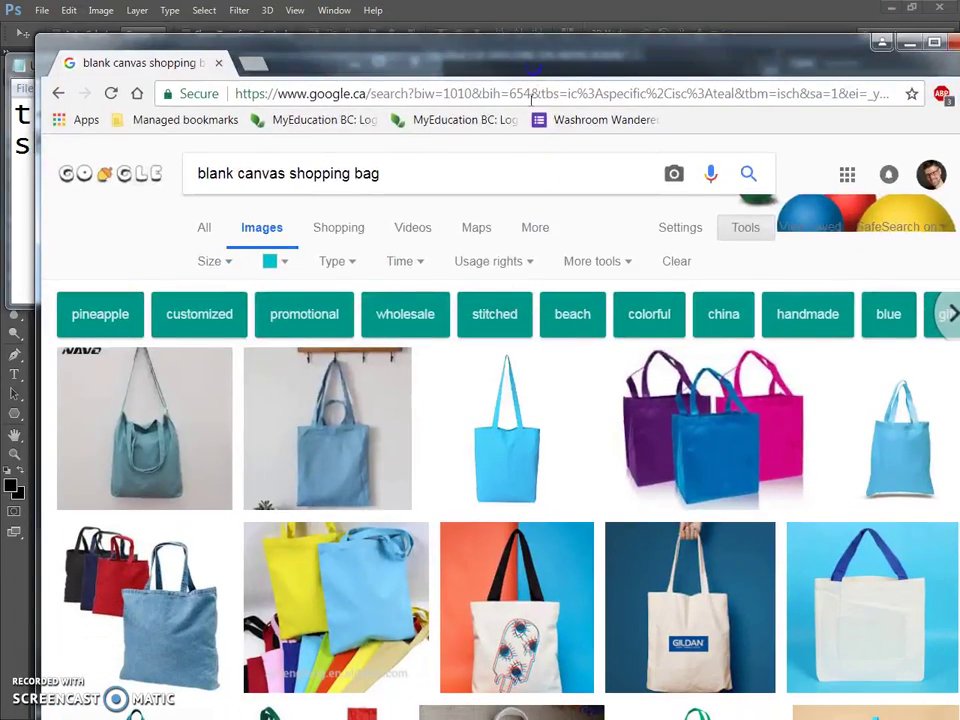
{"action": "scroll", "coordinate": [525, 436], "scroll_direction": "down", "scroll_amount": 5}
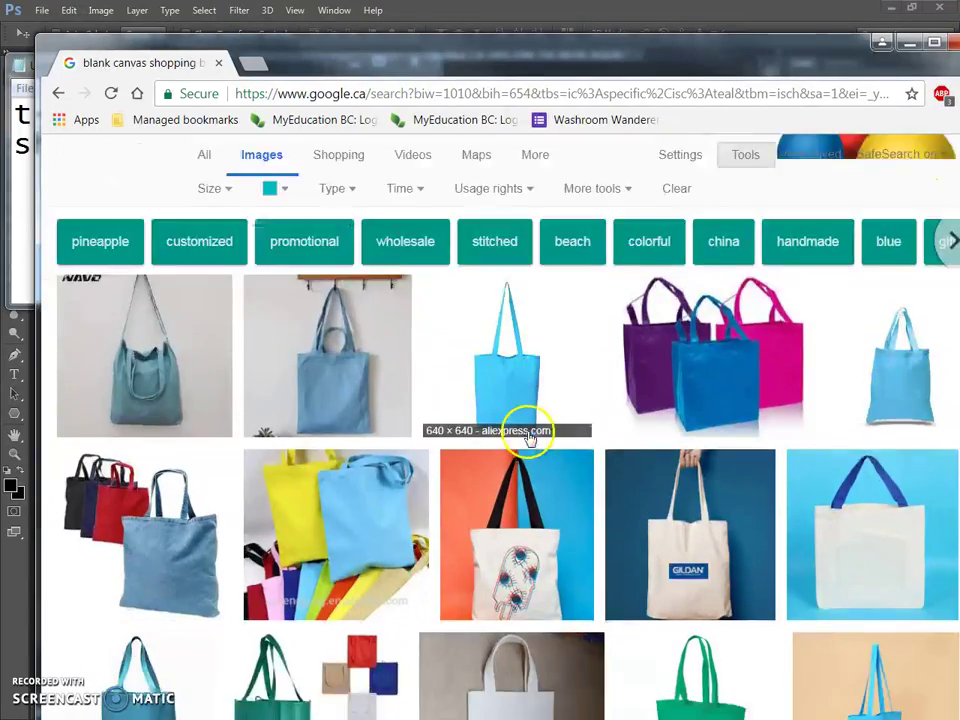
{"action": "scroll", "coordinate": [530, 436], "scroll_direction": "up", "scroll_amount": 5}
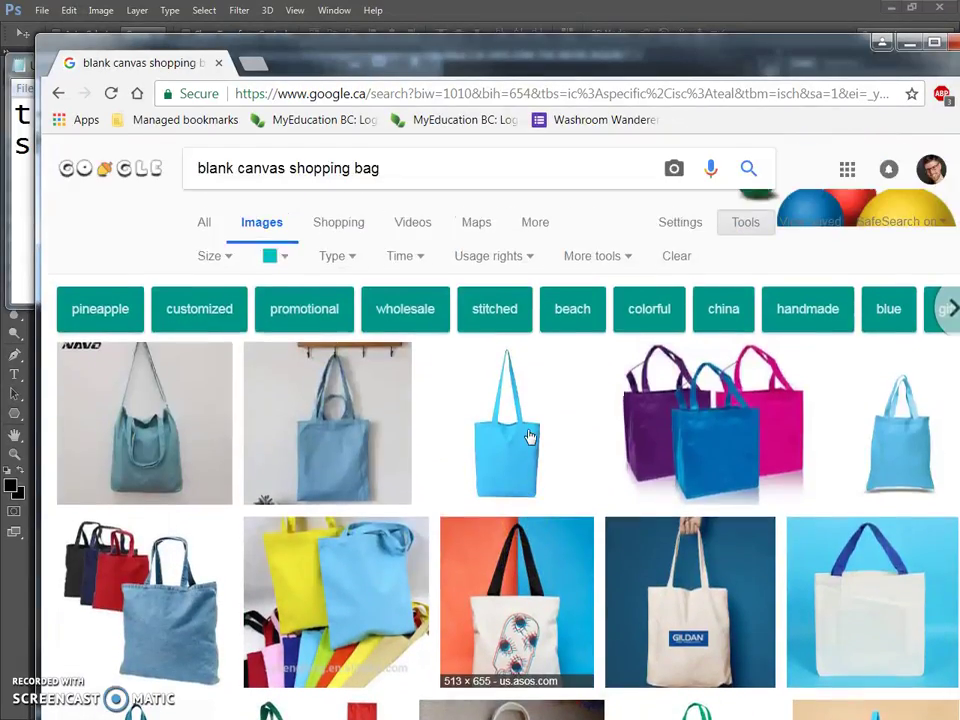
{"action": "scroll", "coordinate": [530, 436], "scroll_direction": "down", "scroll_amount": 5}
{"action": "scroll", "coordinate": [531, 432], "scroll_direction": "down", "scroll_amount": 3}
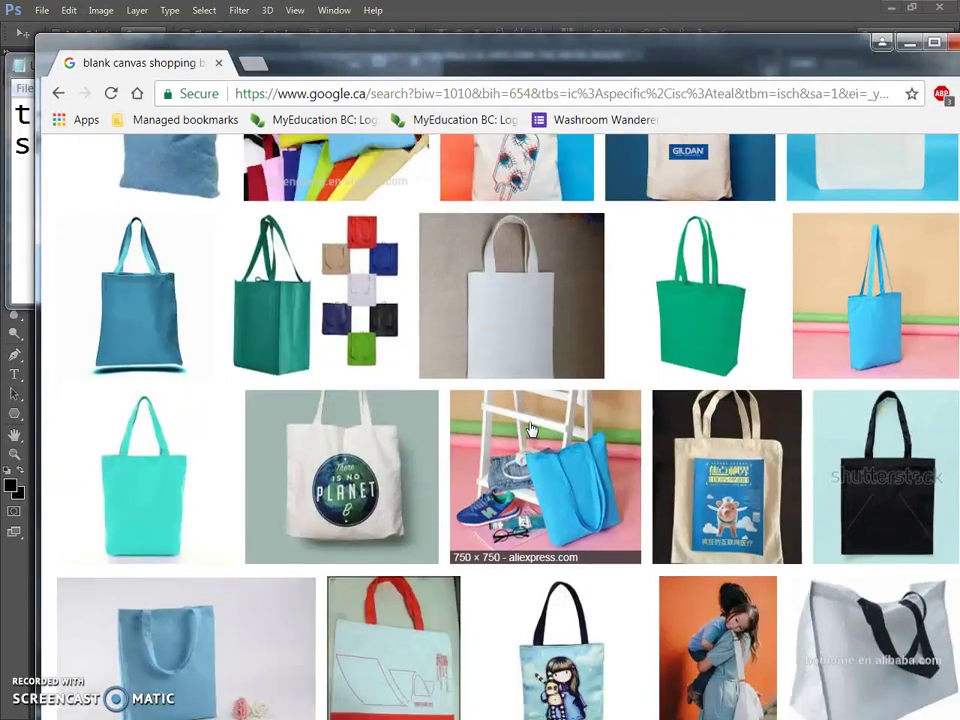
{"action": "scroll", "coordinate": [533, 420], "scroll_direction": "up", "scroll_amount": 2}
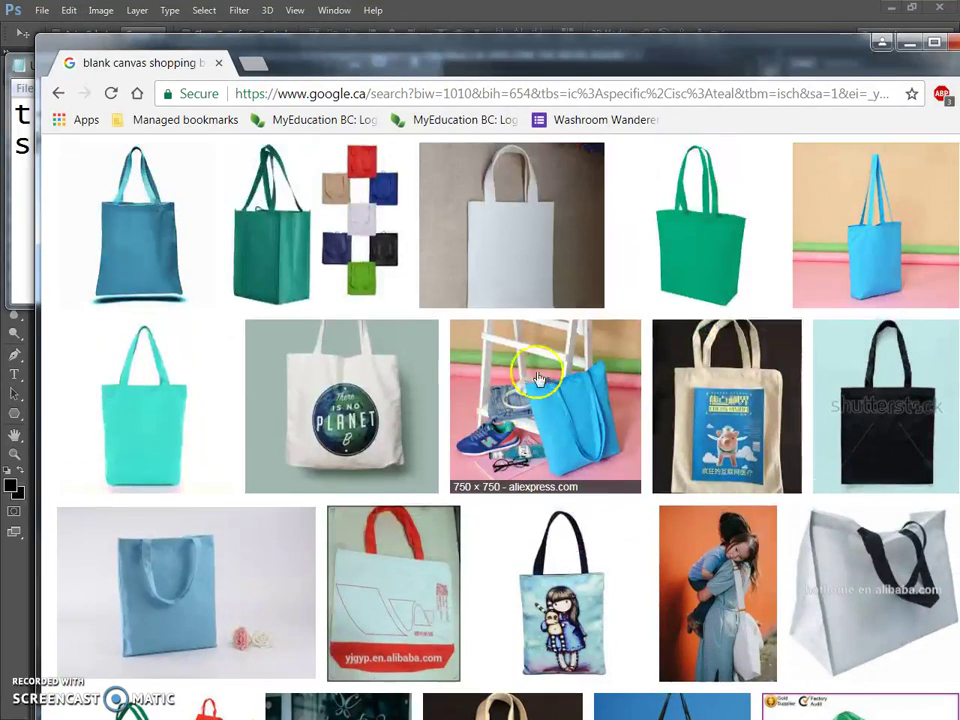
{"action": "left_click", "coordinate": [541, 425]}
{"action": "left_click", "coordinate": [706, 436]}
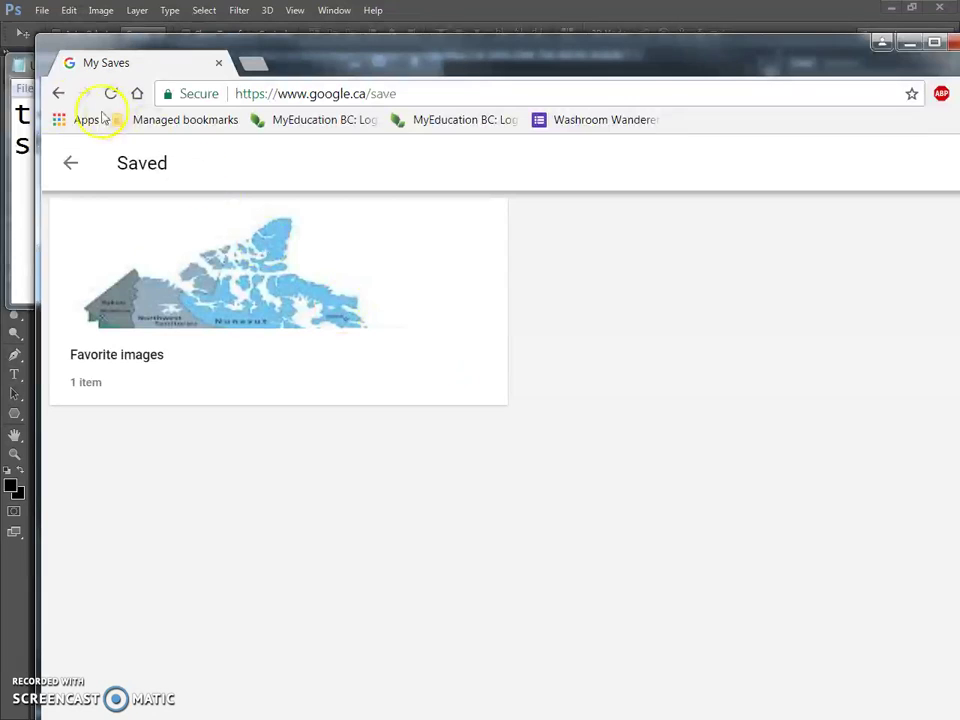
{"action": "left_click", "coordinate": [57, 95]}
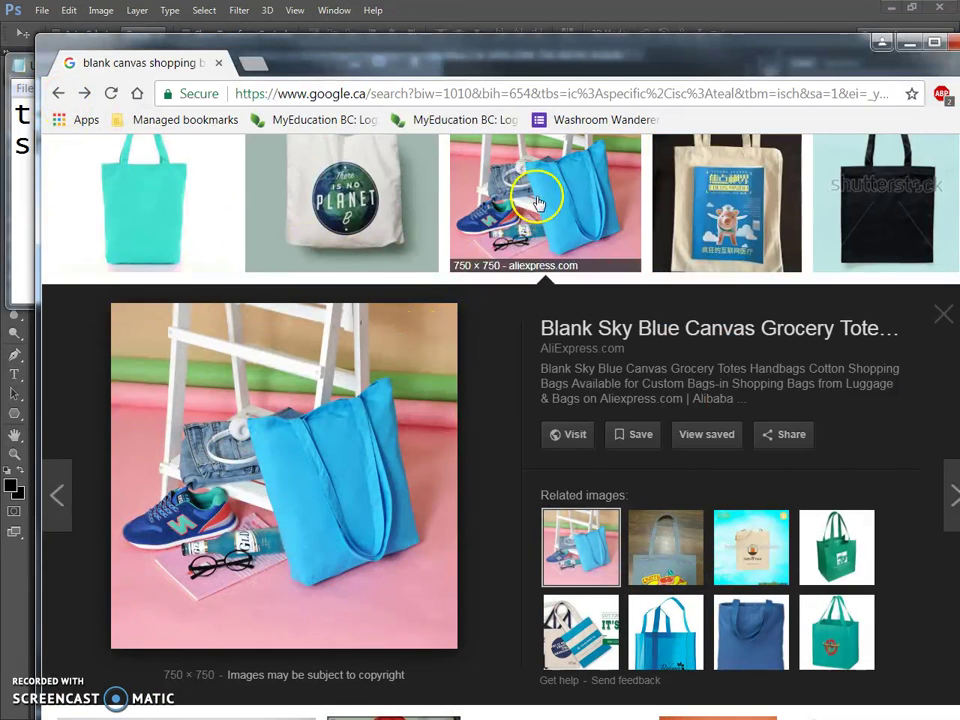
- Open the sky blue tote image in a new tab and copy it to the clipboard
{"action": "right_click", "coordinate": [364, 401]}
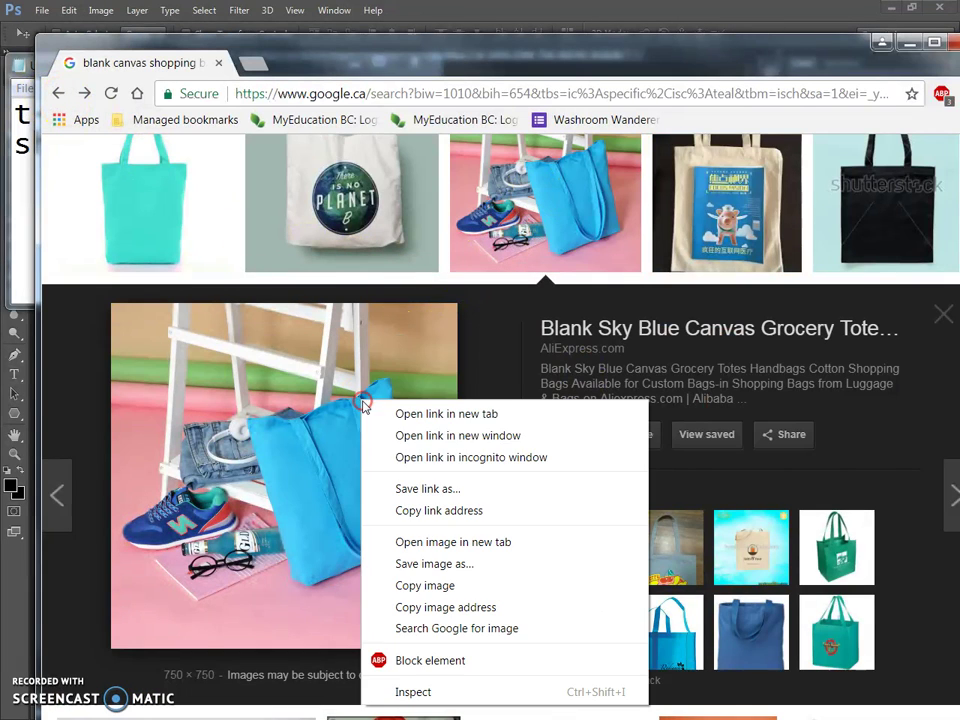
{"action": "left_click", "coordinate": [467, 543]}
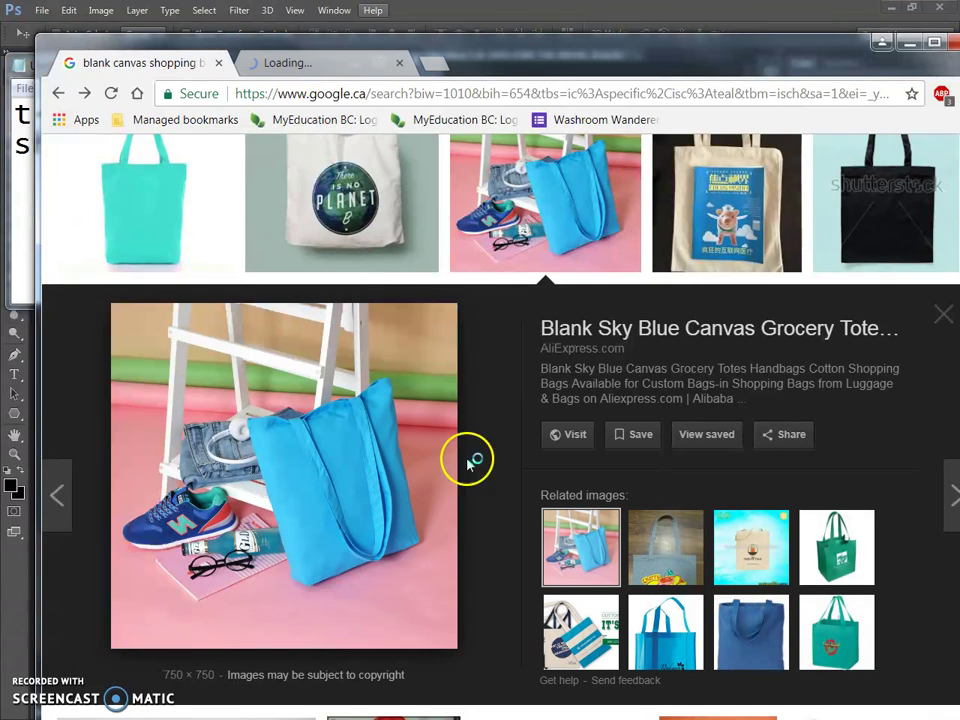
{"action": "left_click", "coordinate": [315, 67]}
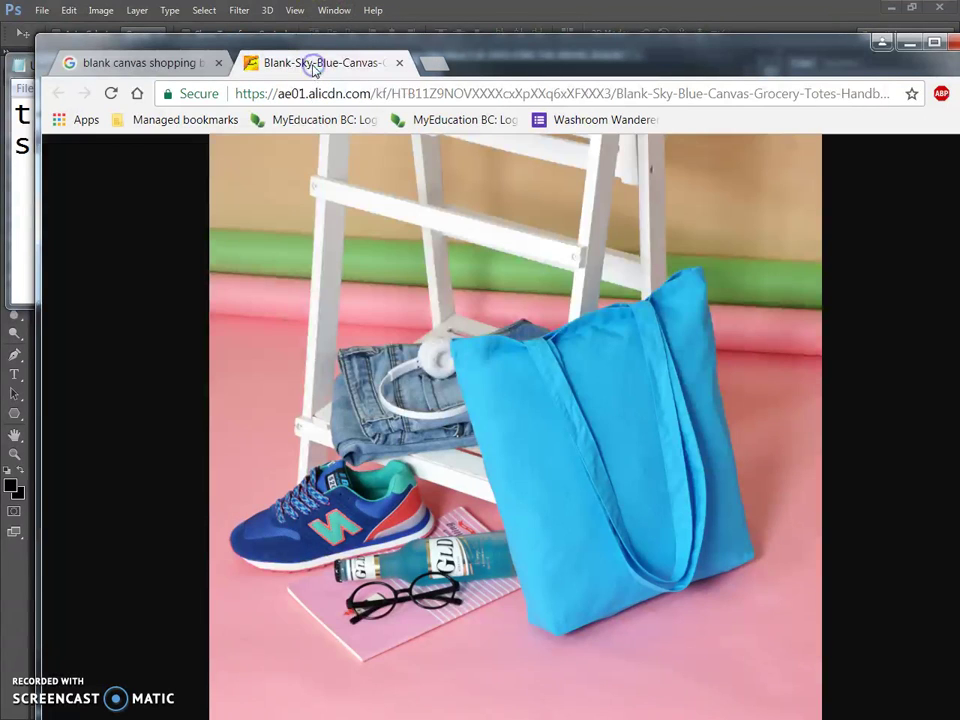
{"action": "right_click", "coordinate": [370, 258]}
{"action": "left_click", "coordinate": [414, 313]}
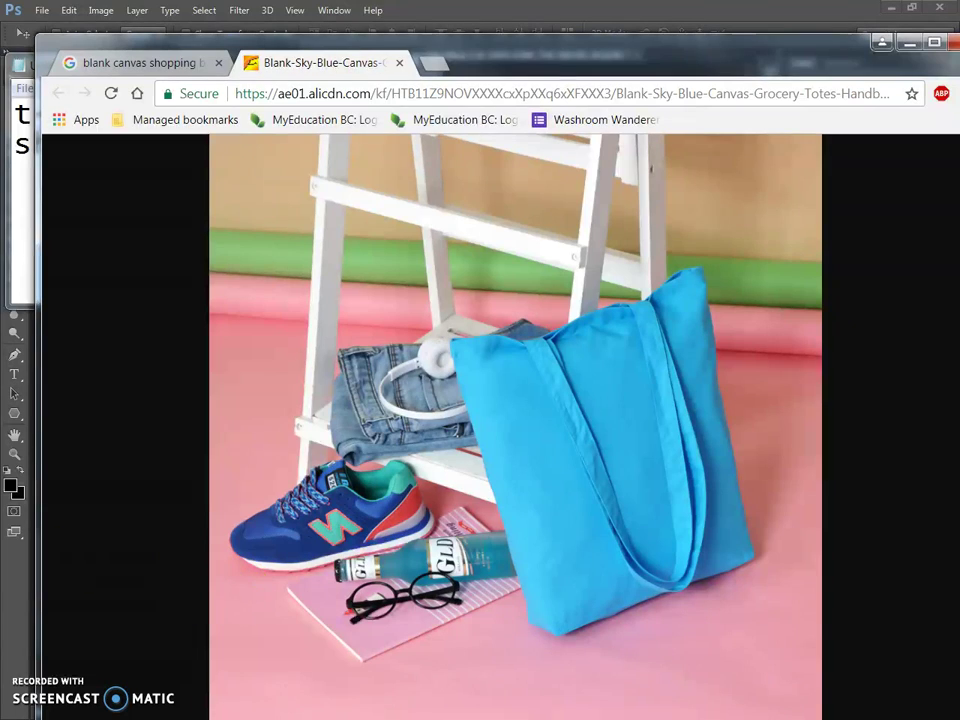
- Switch to Photoshop, create a 750 × 750 pixel document from the Clipboard preset and paste the sky blue tote photo into it
{"action": "left_click", "coordinate": [489, 10]}
{"action": "left_click", "coordinate": [42, 10]}
{"action": "left_click", "coordinate": [45, 26]}
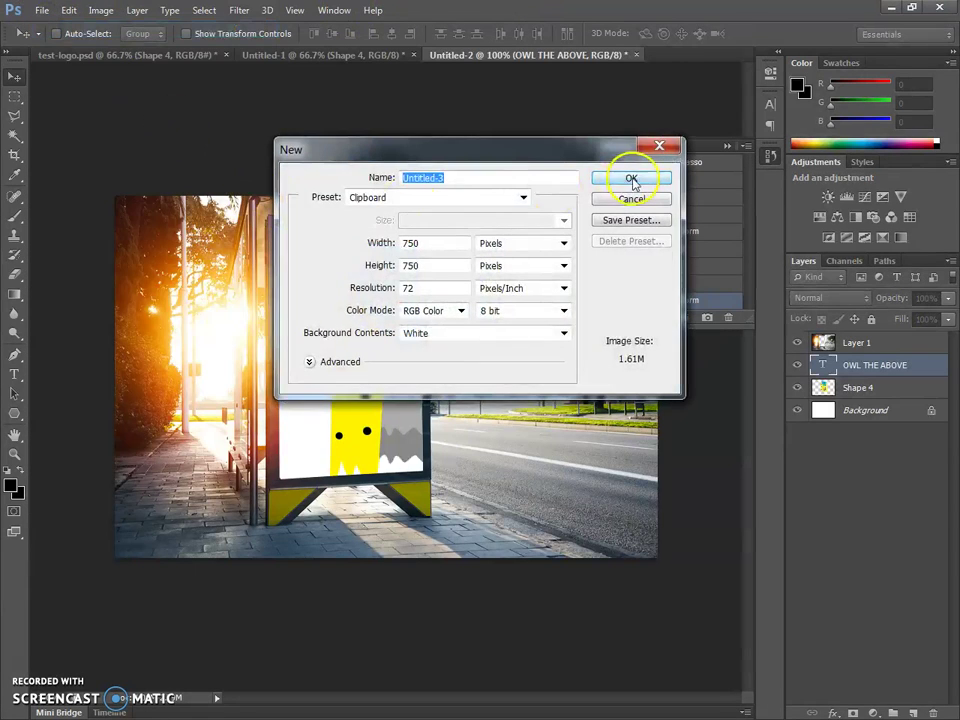
{"action": "left_click", "coordinate": [631, 179]}
{"action": "key", "text": "ctrl+v"}
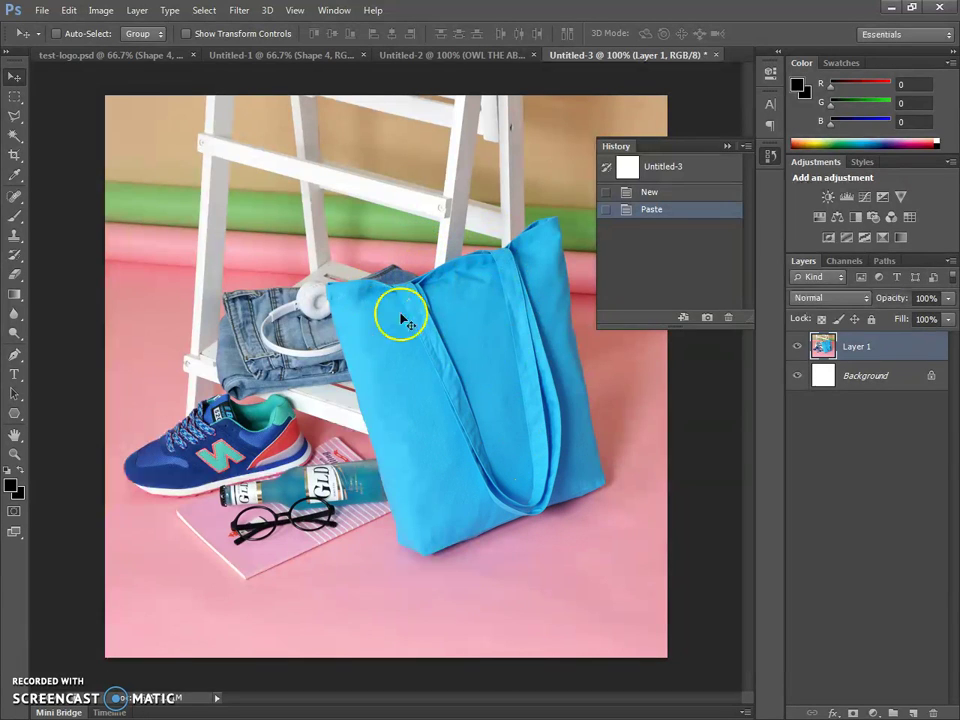
- Outline both straps of the blue tote with the Polygonal Lasso, following their outer and inner edges to close a selection
{"action": "key", "text": "ctrl+plus"}
{"action": "mouse_move", "coordinate": [531, 375]}
{"action": "left_mouse_down"}
{"action": "mouse_move", "coordinate": [401, 373]}
{"action": "mouse_move", "coordinate": [247, 352]}
{"action": "left_mouse_up"}
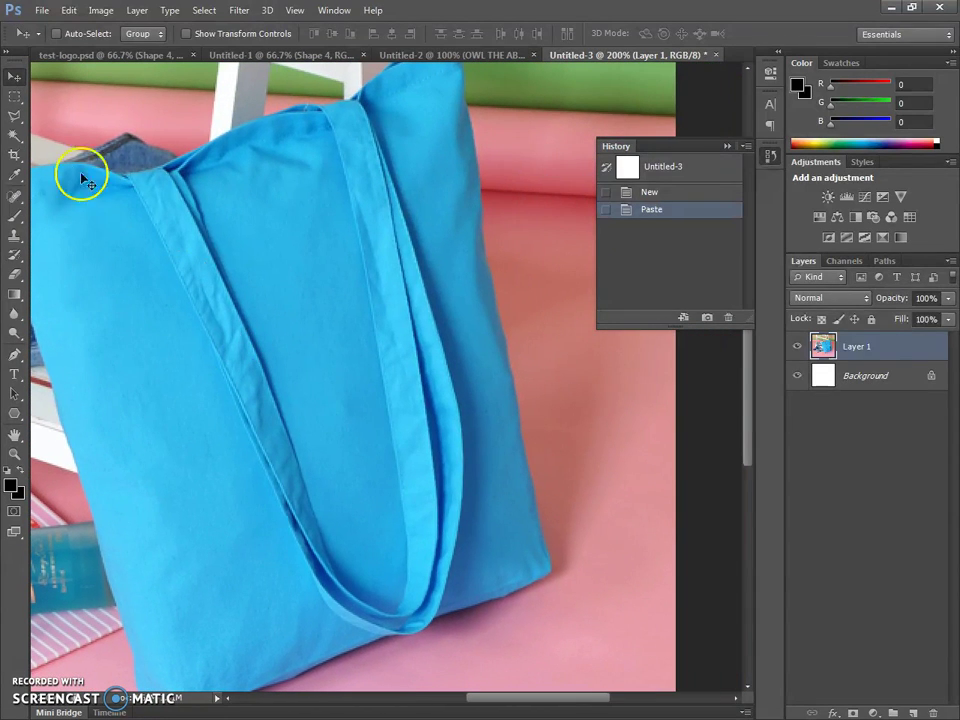
{"action": "left_click", "coordinate": [14, 115]}
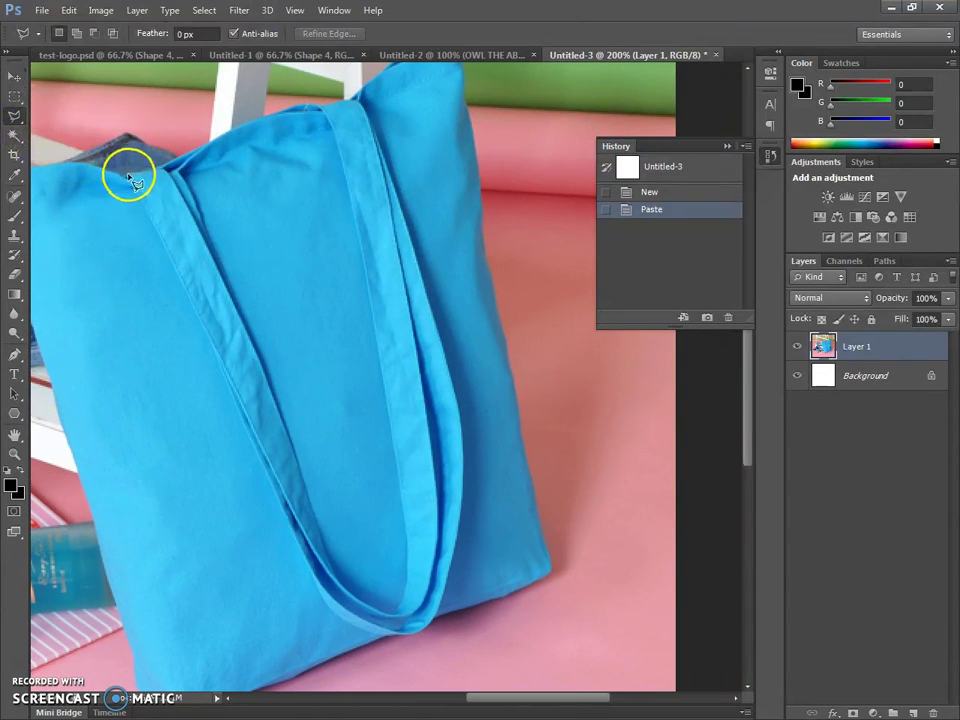
{"action": "left_click", "coordinate": [127, 178]}
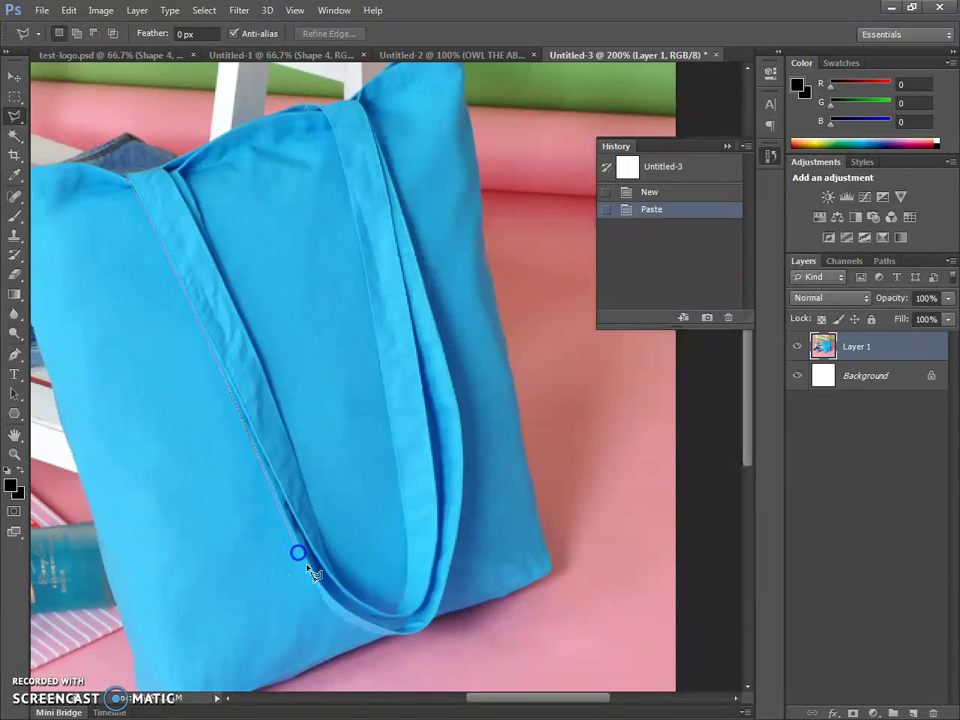
{"action": "left_click", "coordinate": [362, 632]}
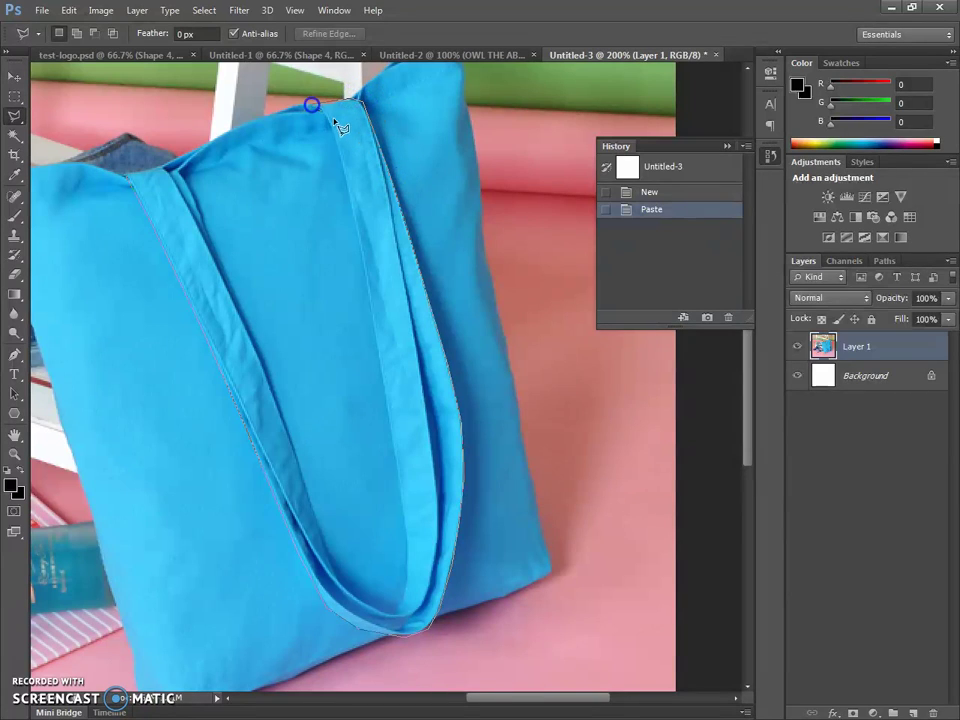
{"action": "left_click", "coordinate": [353, 203]}
{"action": "left_click", "coordinate": [369, 295]}
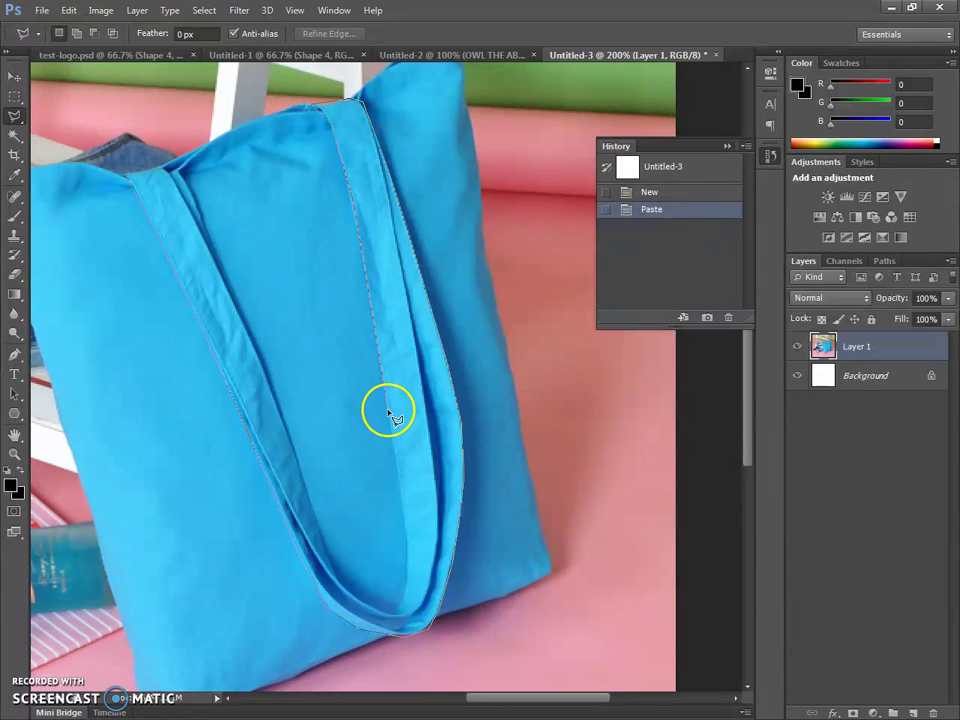
{"action": "left_click", "coordinate": [407, 561]}
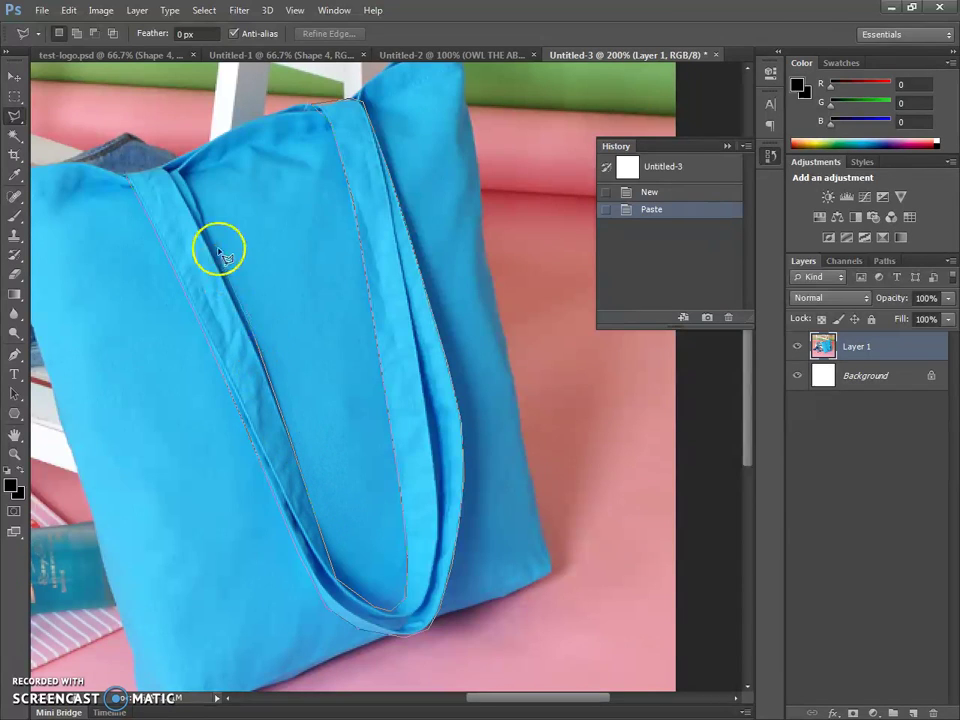
{"action": "left_click", "coordinate": [184, 169]}
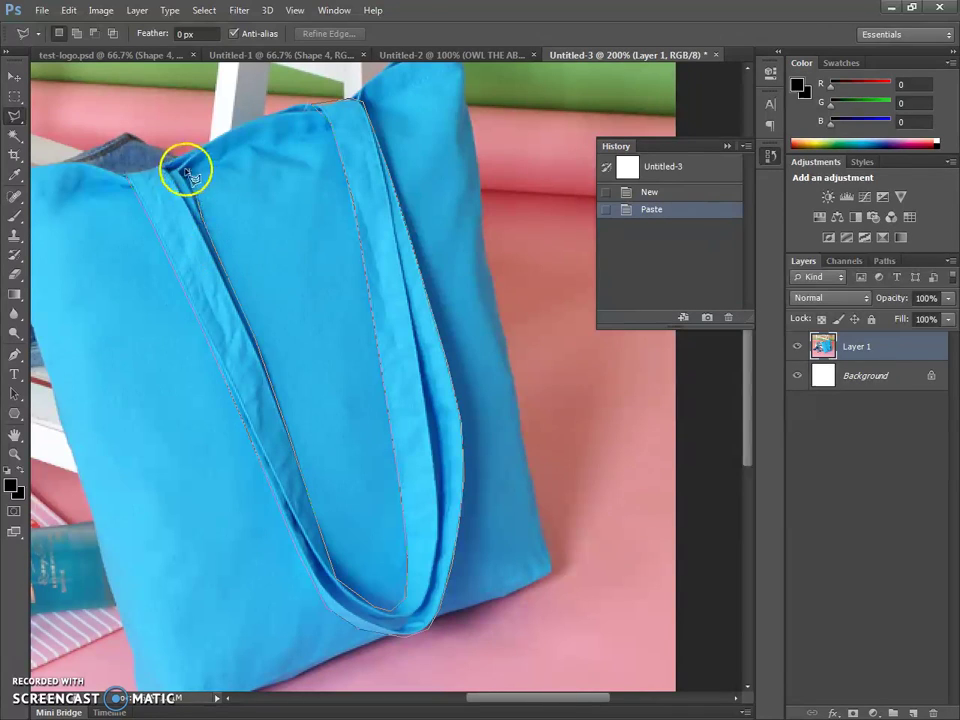
{"action": "left_click", "coordinate": [133, 174]}
{"action": "left_click", "coordinate": [320, 177]}
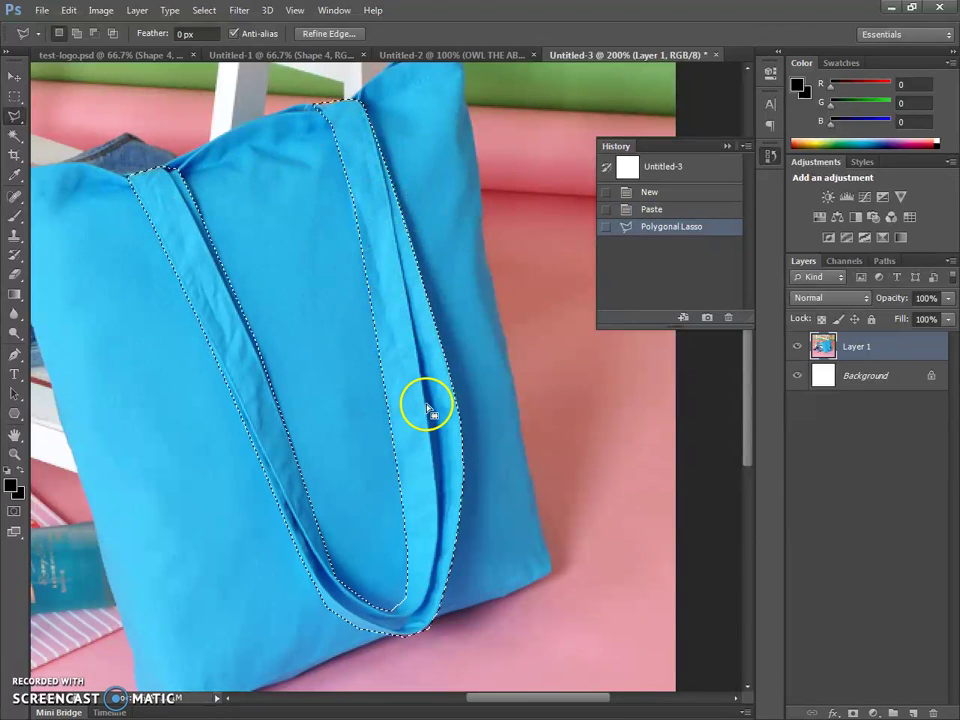
- Copy the selected straps, paste them in place on their own layer and check the result by toggling the bag photo's visibility
{"action": "left_click", "coordinate": [68, 10]}
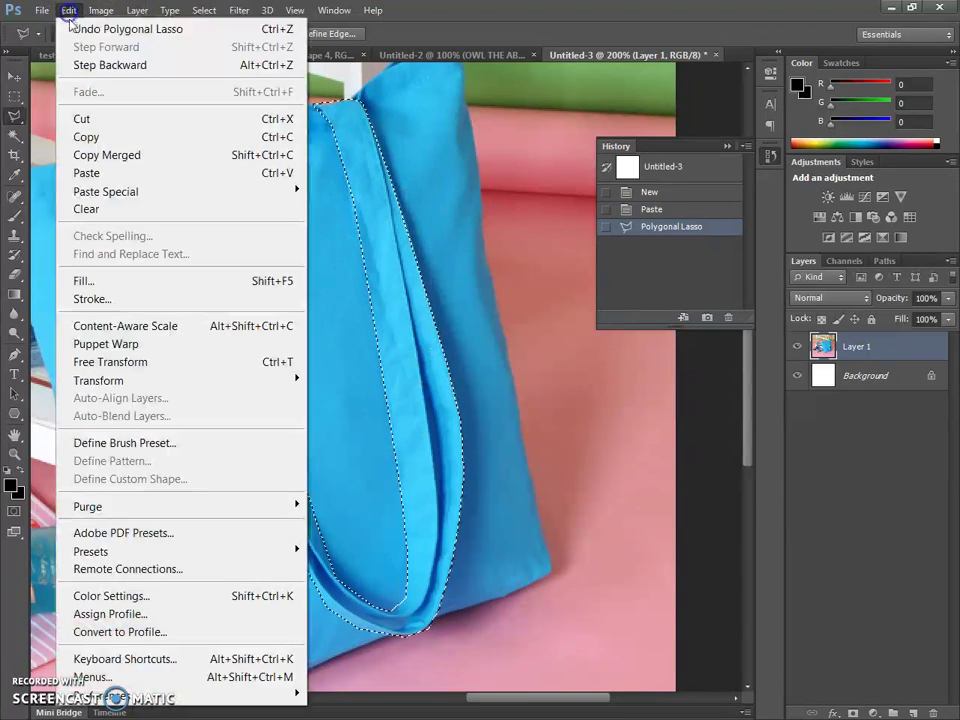
{"action": "left_click", "coordinate": [88, 133]}
{"action": "left_click", "coordinate": [67, 10]}
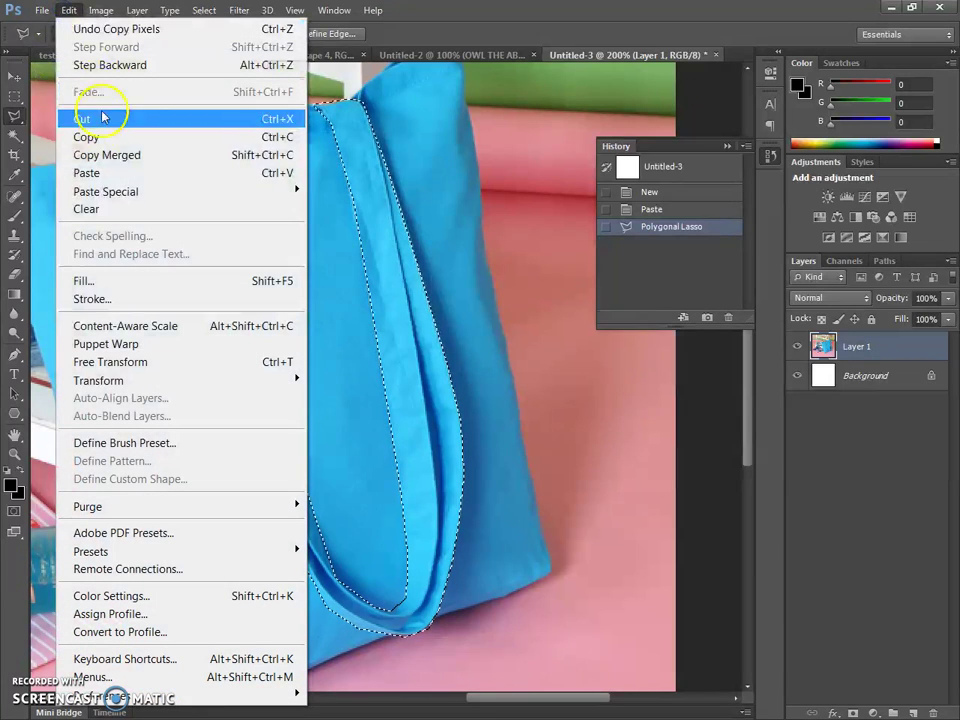
{"action": "mouse_move", "coordinate": [110, 191]}
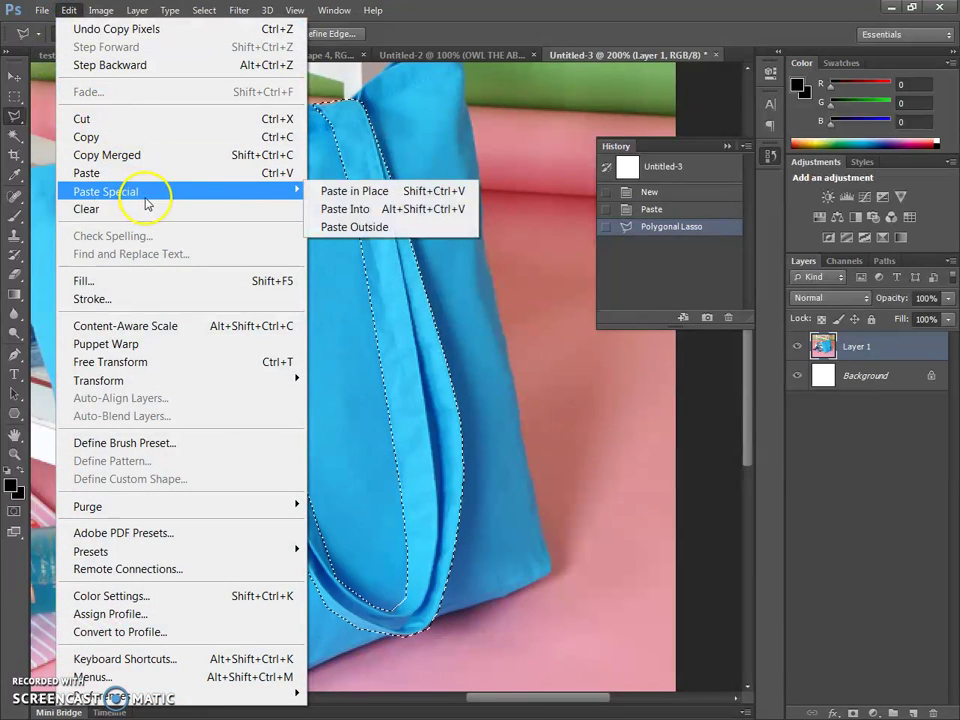
{"action": "left_click", "coordinate": [356, 194]}
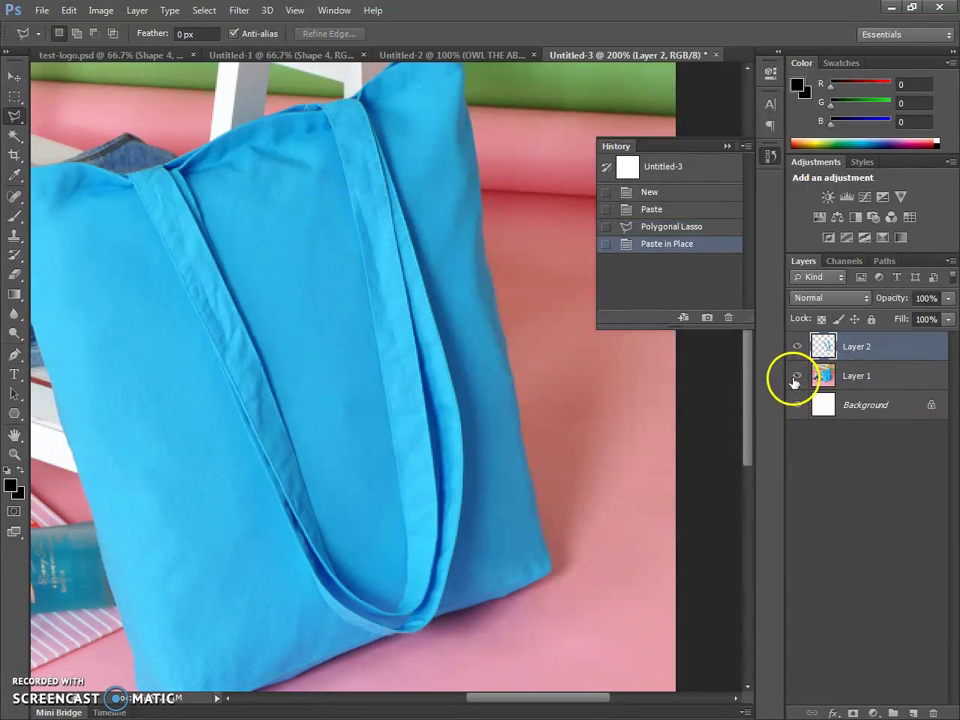
{"action": "left_click", "coordinate": [796, 377]}
{"action": "left_click", "coordinate": [796, 377]}
- Bring the merged owl logo from test-logo.psd into the tote document, between the bag photo and the strap layer
{"action": "left_click", "coordinate": [822, 374]}
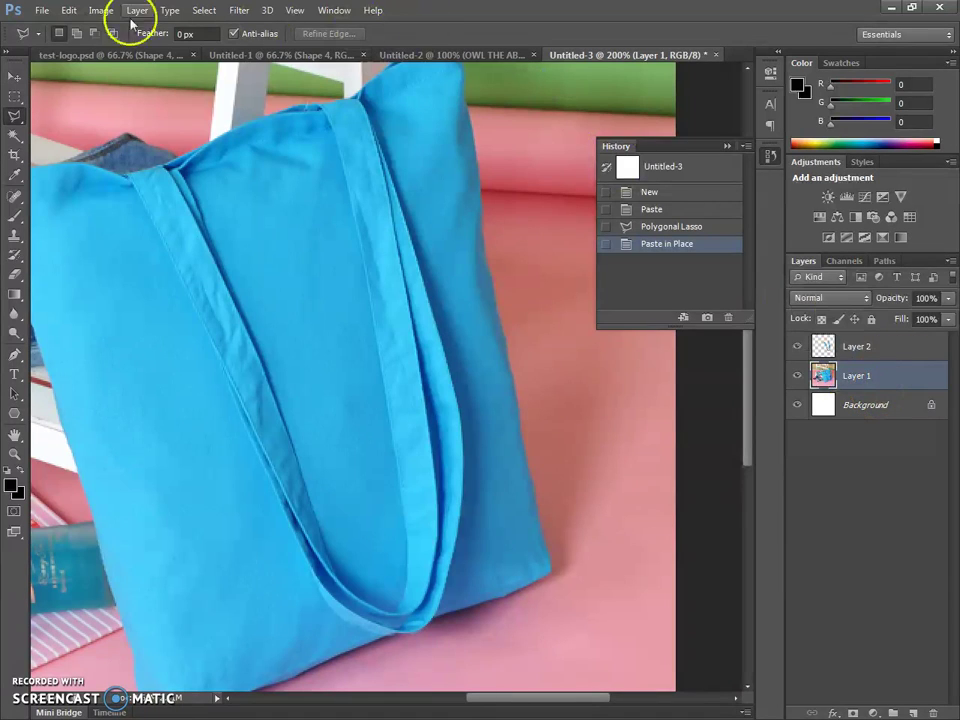
{"action": "left_click", "coordinate": [80, 54]}
{"action": "left_click", "coordinate": [14, 76]}
{"action": "left_click_drag", "start_coordinate": [470, 217], "coordinate": [326, 330]}
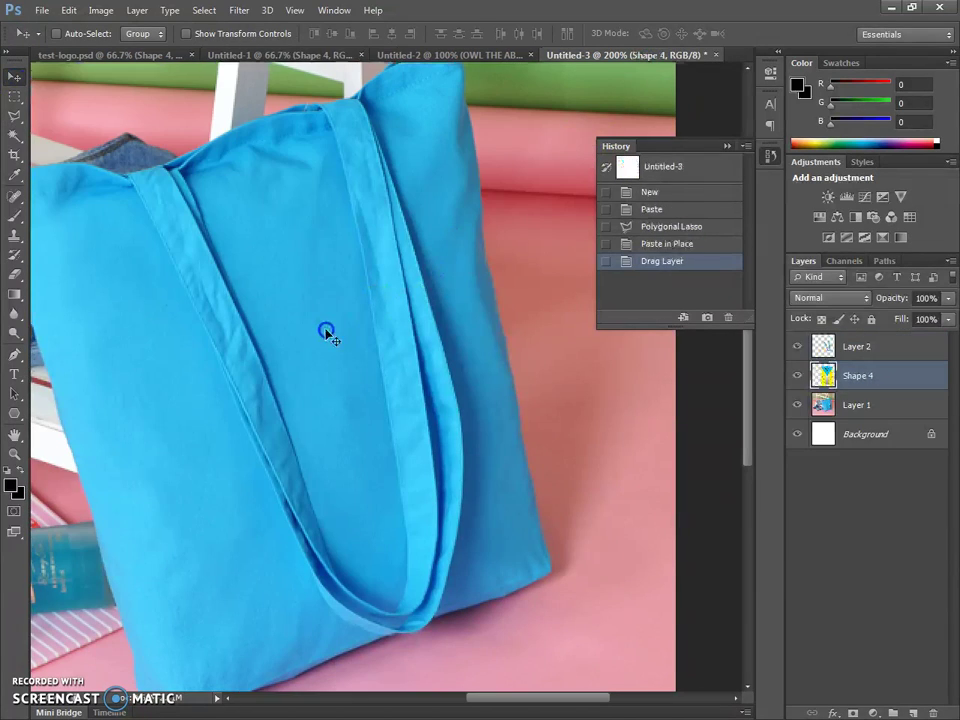
- Scale the owl logo down to about 34% with Free Transform and move it onto the bag's front behind the straps
{"action": "key", "text": "ctrl+t"}
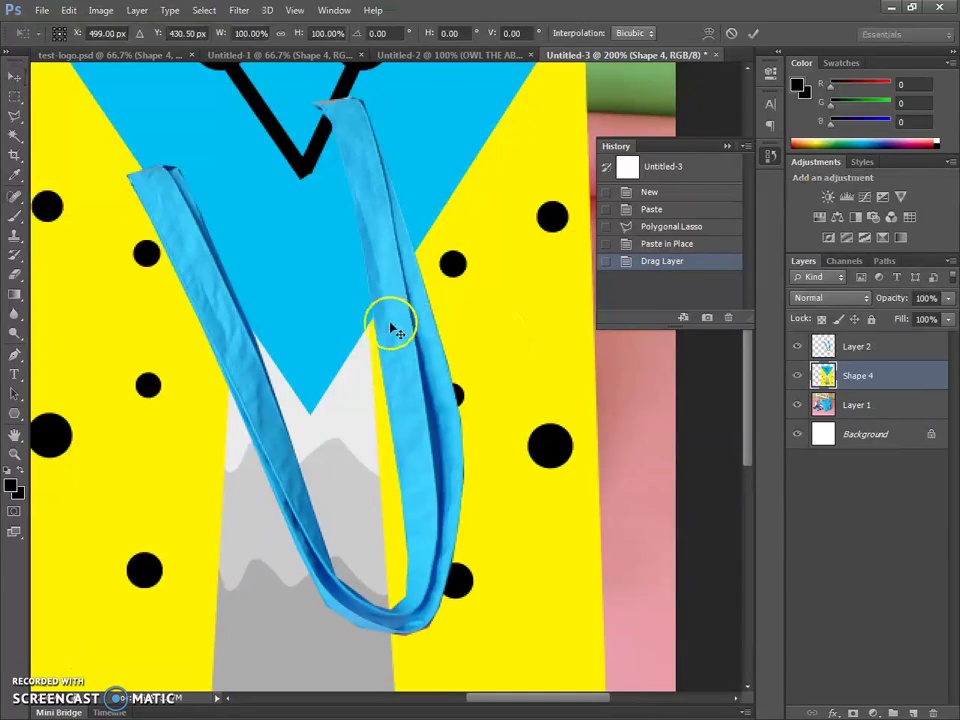
{"action": "left_click_drag", "start_coordinate": [285, 231], "coordinate": [360, 438]}
{"action": "left_click_drag", "start_coordinate": [60, 120], "coordinate": [265, 222]}
{"action": "left_click_drag", "start_coordinate": [116, 212], "coordinate": [321, 422]}
{"action": "left_click_drag", "start_coordinate": [343, 514], "coordinate": [268, 268]}
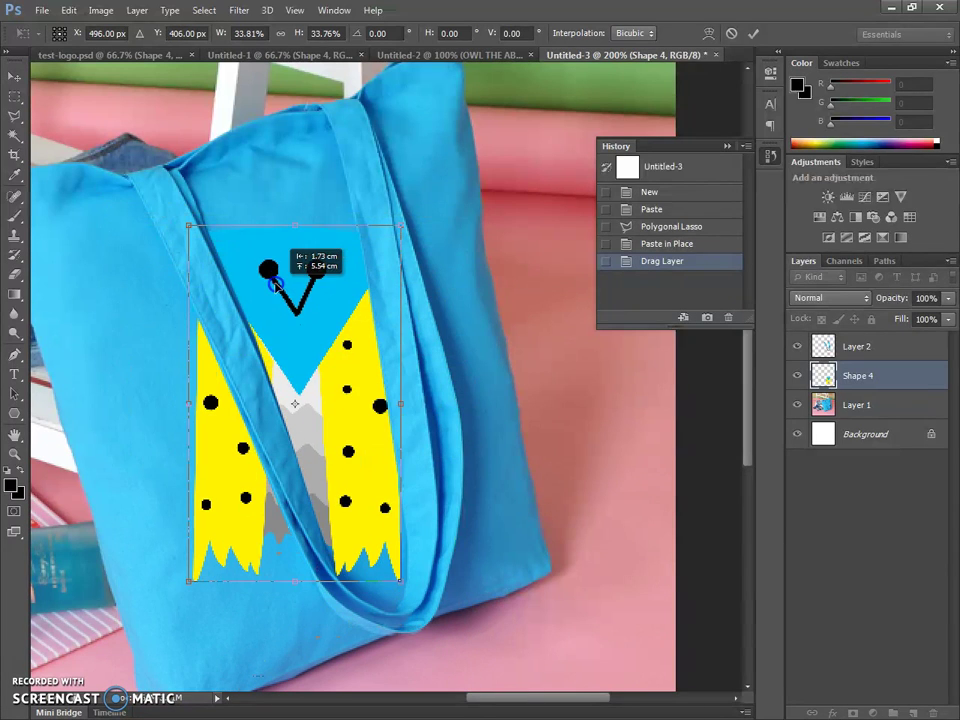
- Rotate the logo about 18° counterclockwise to match the bag's tilt, adjust its size, apply the transform and nudge it up and left
{"action": "left_click_drag", "start_coordinate": [422, 527], "coordinate": [442, 475]}
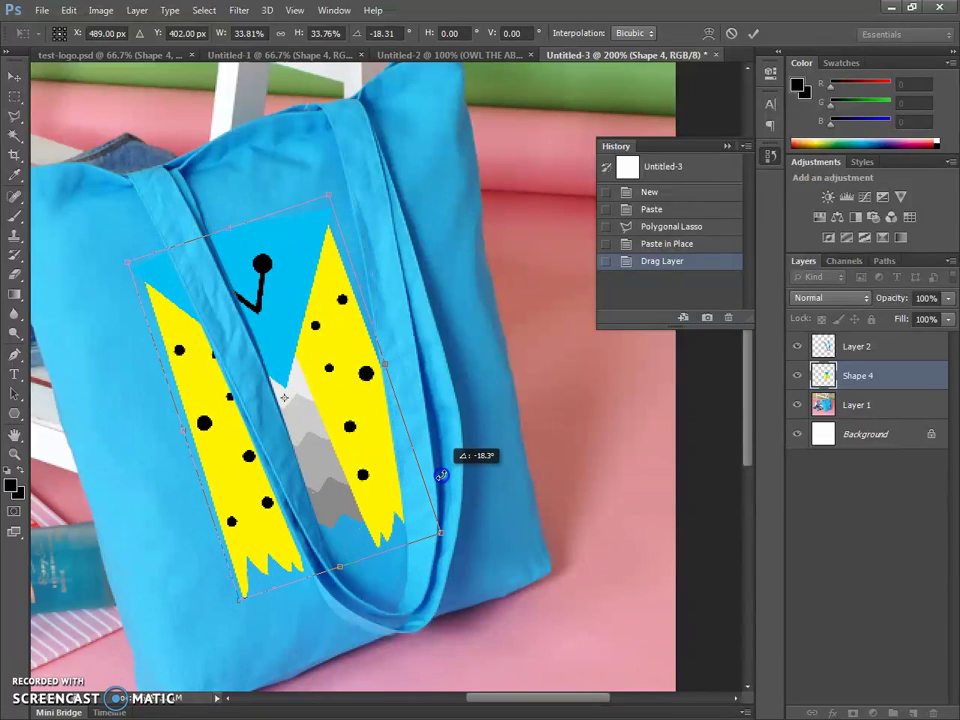
{"action": "mouse_move", "coordinate": [443, 535]}
{"action": "left_mouse_down"}
{"action": "mouse_move", "coordinate": [471, 553]}
{"action": "mouse_move", "coordinate": [444, 553]}
{"action": "mouse_move", "coordinate": [435, 540]}
{"action": "left_mouse_up"}
{"action": "left_click_drag", "start_coordinate": [487, 564], "coordinate": [448, 536]}
{"action": "key", "text": "Return"}
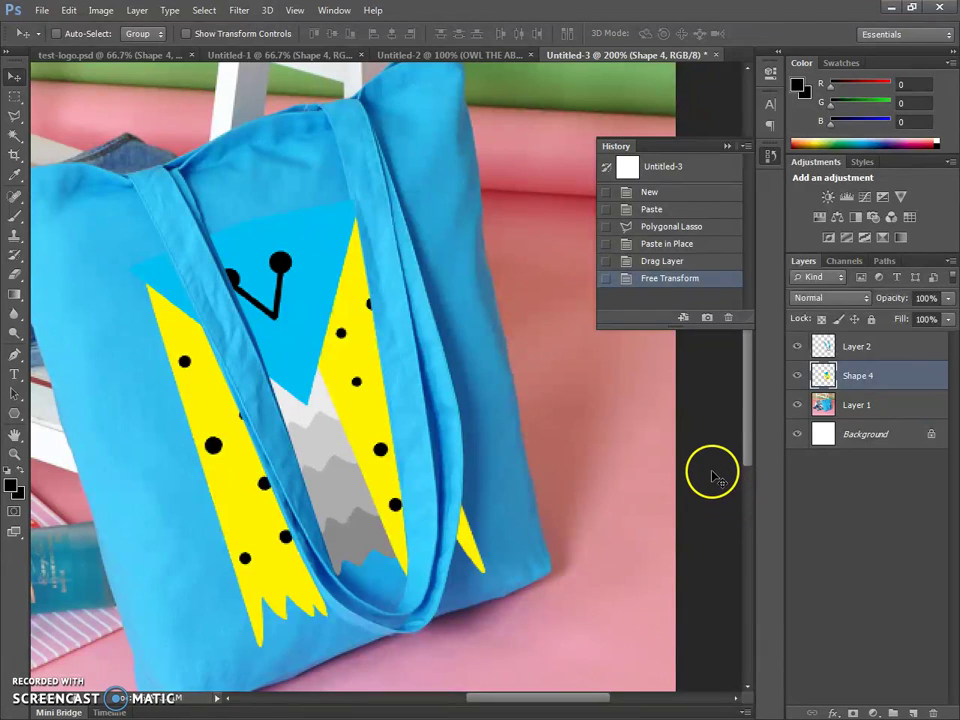
{"action": "key", "text": "Up"}
{"action": "key", "text": "Up"}
{"action": "key", "text": "Left"}
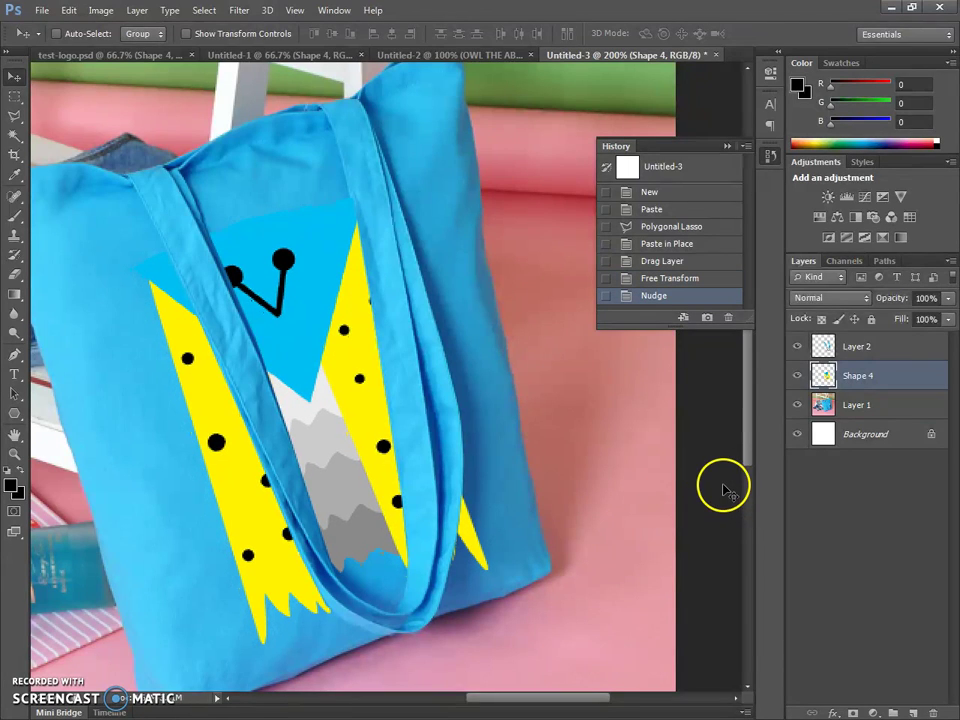
- Try the Multiply and Overlay blend modes on the logo layer, and return it to Normal
{"action": "left_click", "coordinate": [814, 297]}
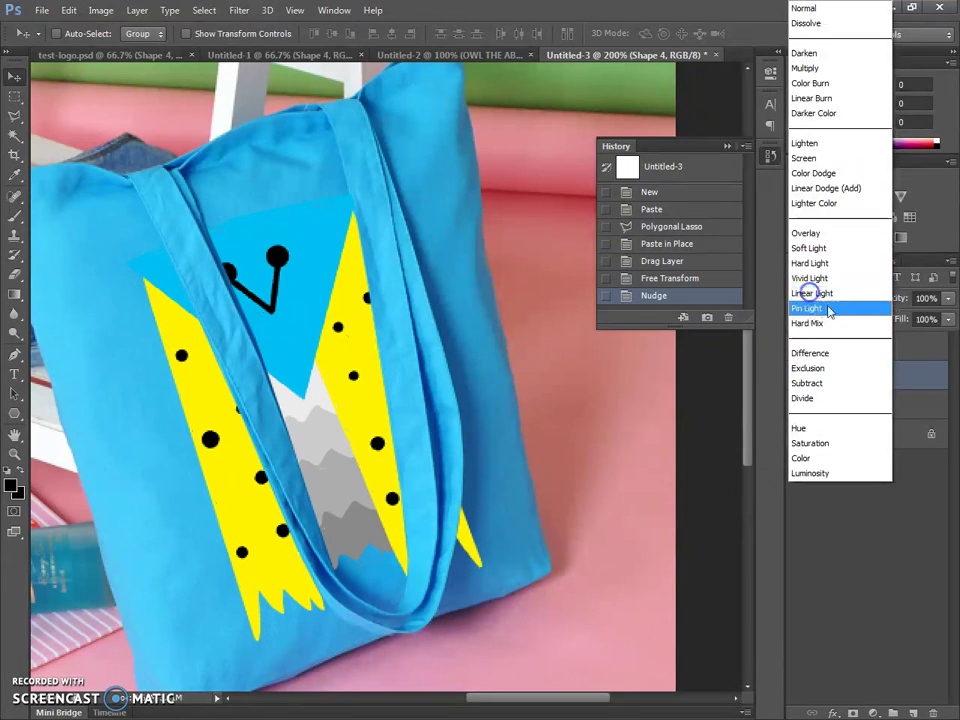
{"action": "left_click", "coordinate": [830, 64]}
{"action": "left_click", "coordinate": [836, 298]}
{"action": "left_click", "coordinate": [838, 234]}
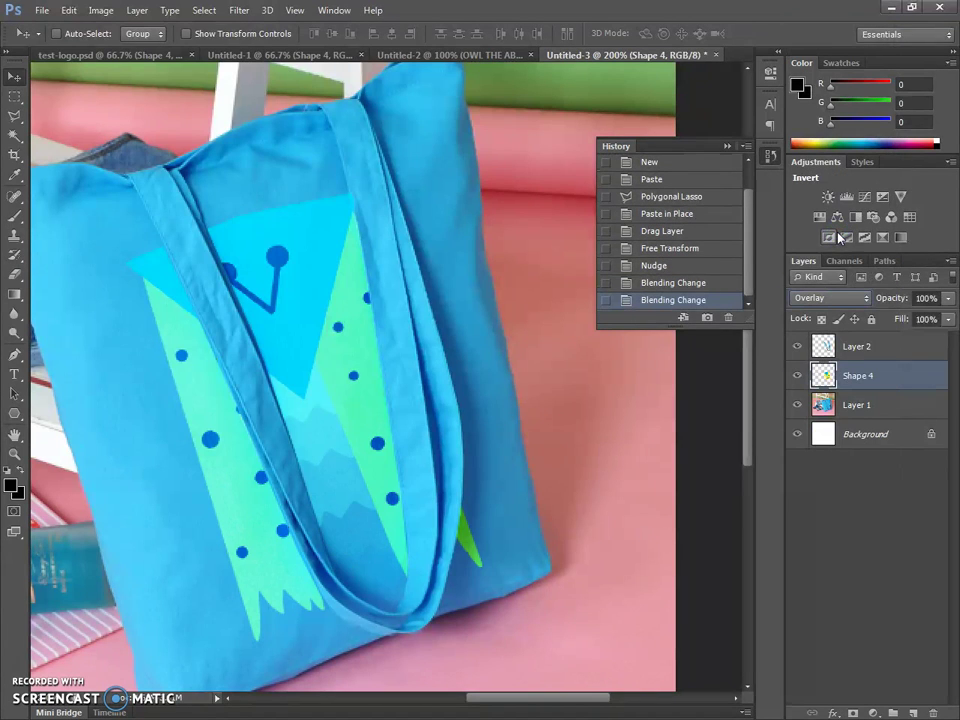
{"action": "left_click", "coordinate": [858, 297]}
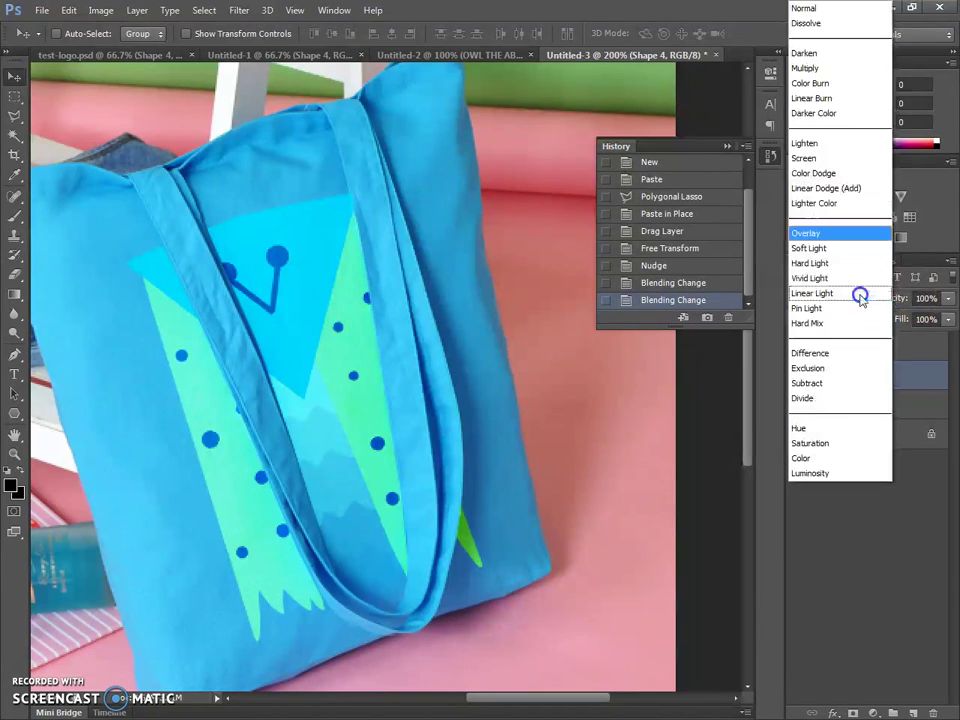
{"action": "left_click", "coordinate": [820, 10]}
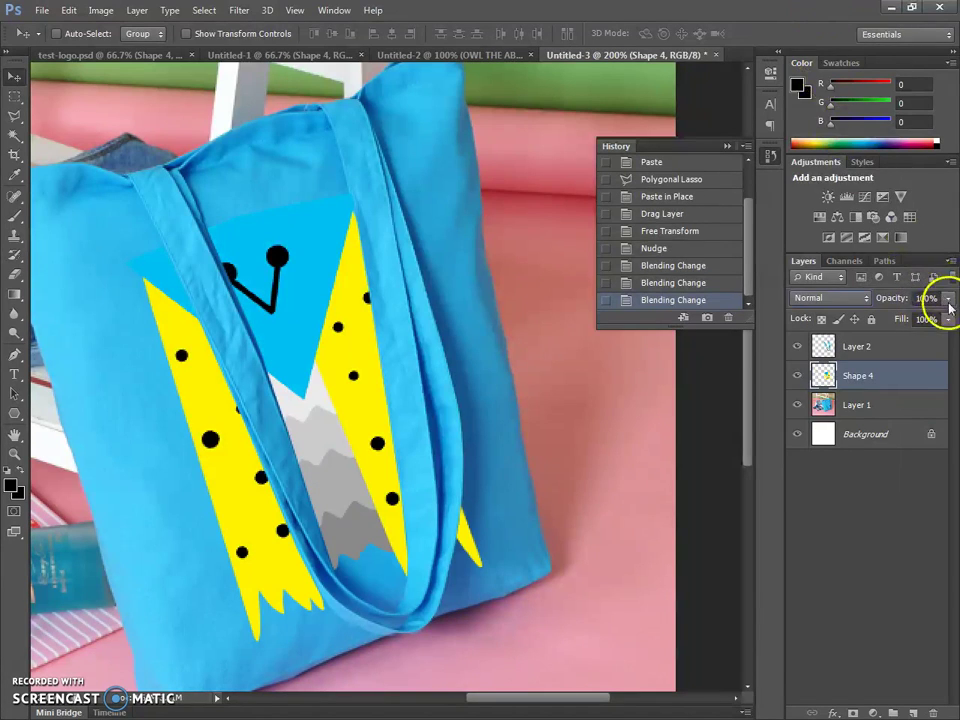
- Lower the owl logo layer's opacity to 89%
{"action": "left_click", "coordinate": [947, 298]}
{"action": "left_click_drag", "start_coordinate": [940, 318], "coordinate": [941, 320]}
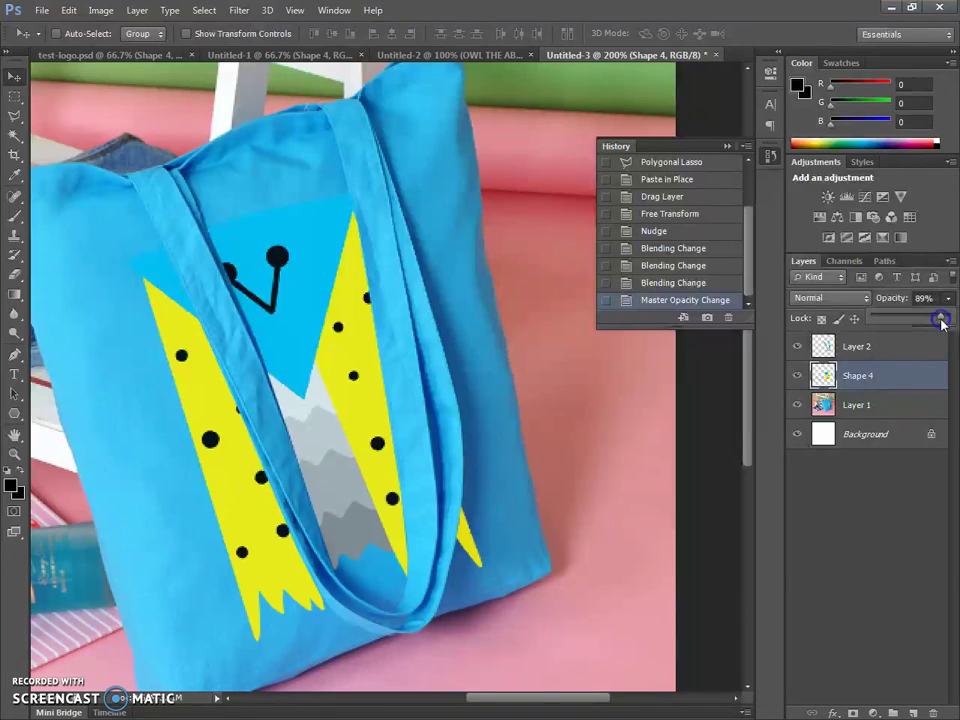
{"action": "left_click", "coordinate": [919, 376]}
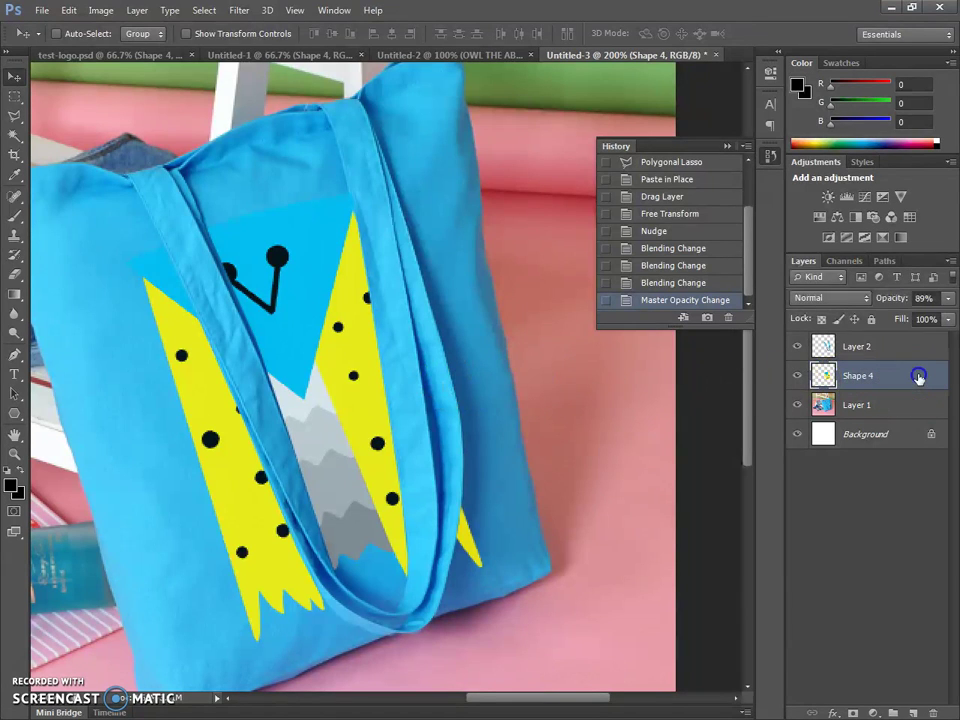
- Try a 1 px black outside stroke as a layer style on the owl logo, and discard it
{"action": "double_click", "coordinate": [919, 379]}
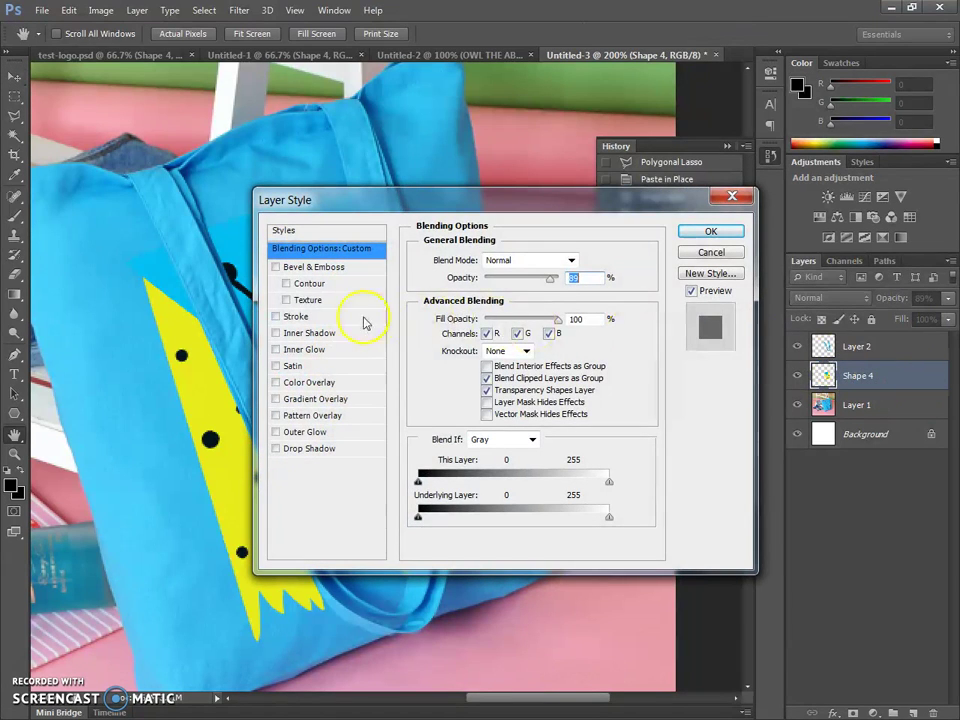
{"action": "left_click", "coordinate": [276, 316]}
{"action": "mouse_move", "coordinate": [362, 200]}
{"action": "left_mouse_down"}
{"action": "mouse_move", "coordinate": [657, 192]}
{"action": "mouse_move", "coordinate": [562, 197]}
{"action": "left_mouse_up"}
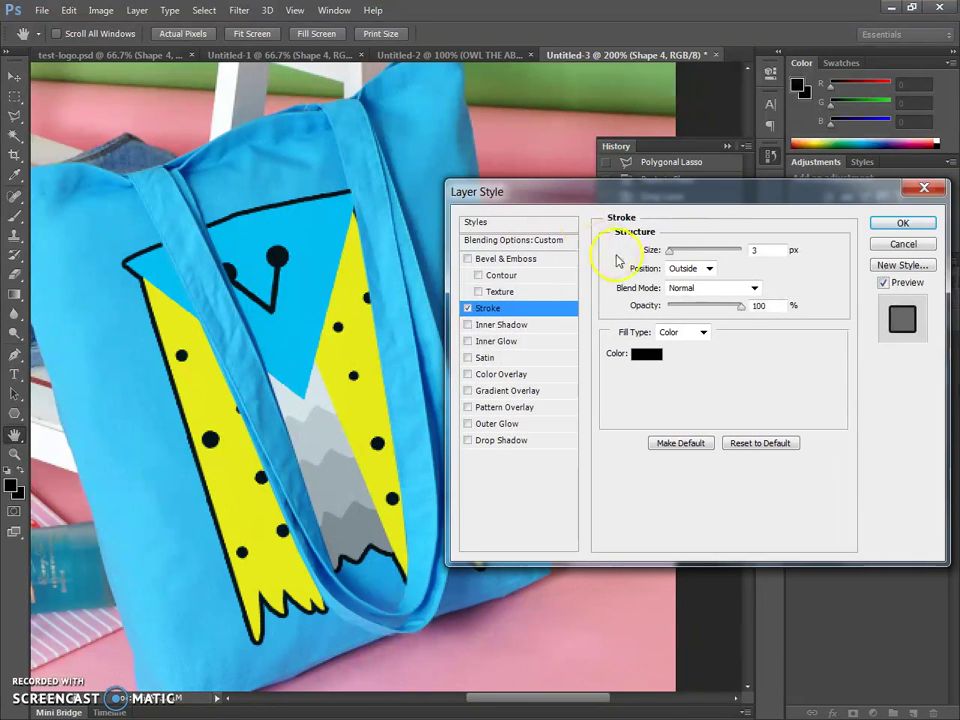
{"action": "type", "text": "1"}
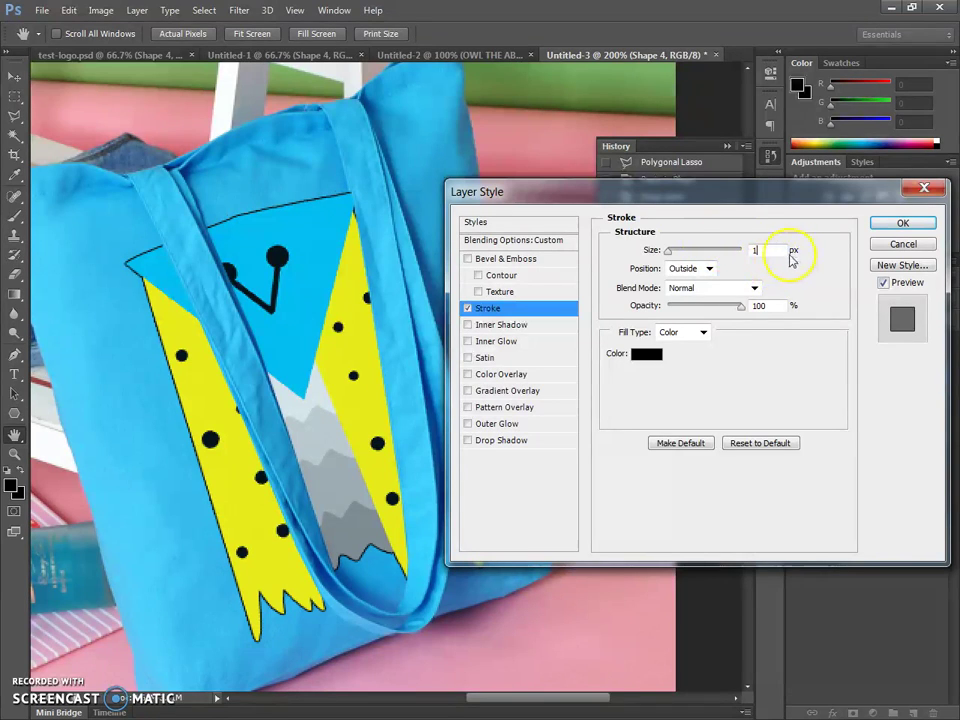
{"action": "left_click", "coordinate": [921, 244]}
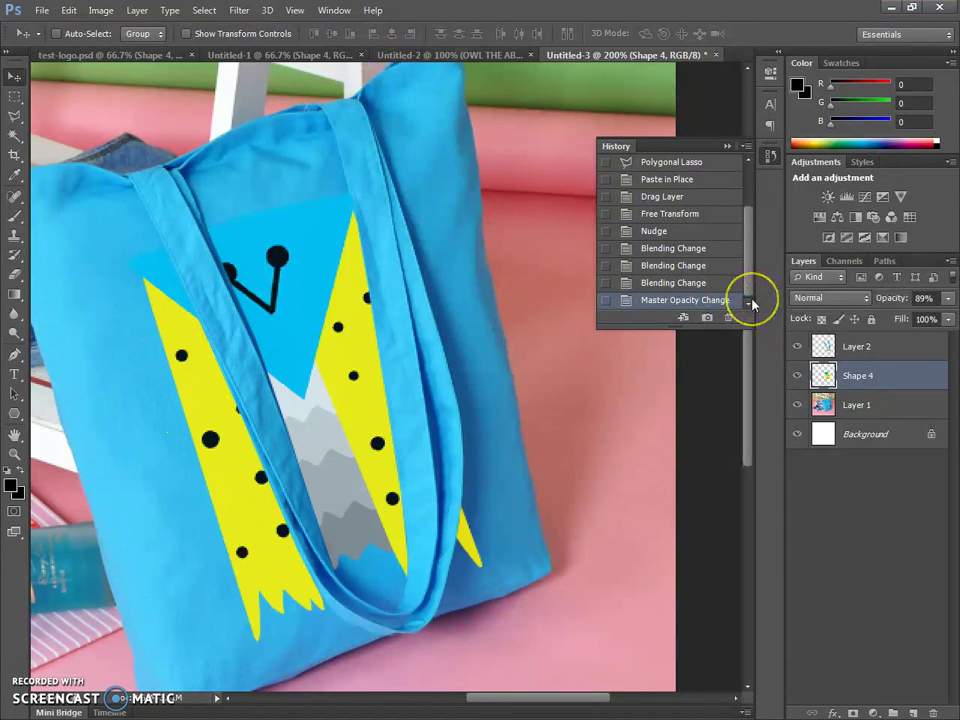
- Apply the Spherize distortion filter to the owl logo layer so it bulges with the bag's surface
{"action": "left_click", "coordinate": [236, 11]}
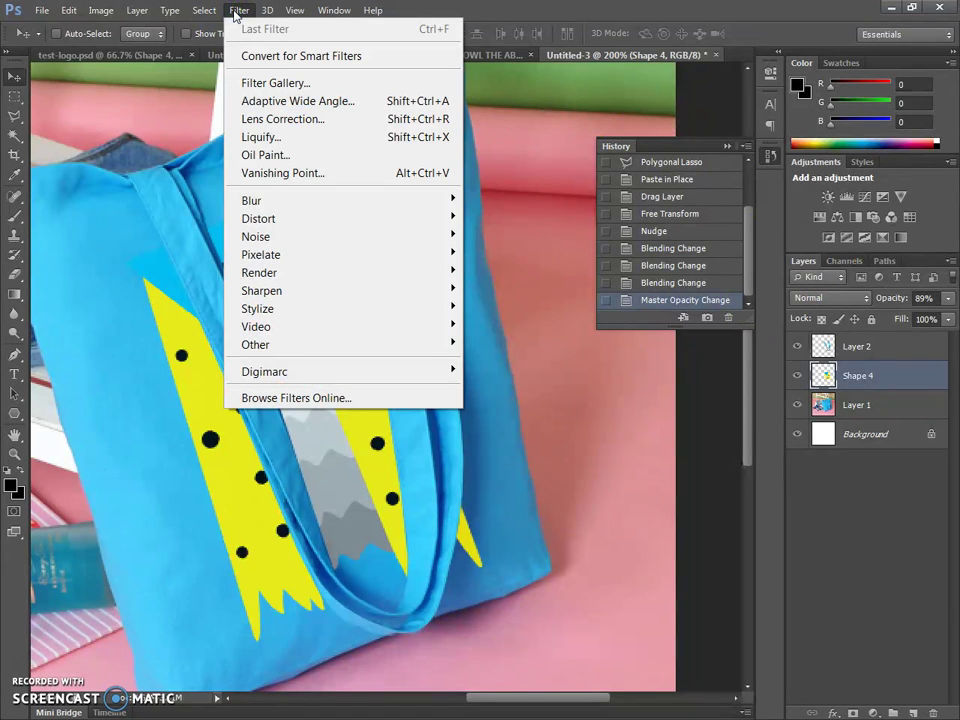
{"action": "mouse_move", "coordinate": [283, 217]}
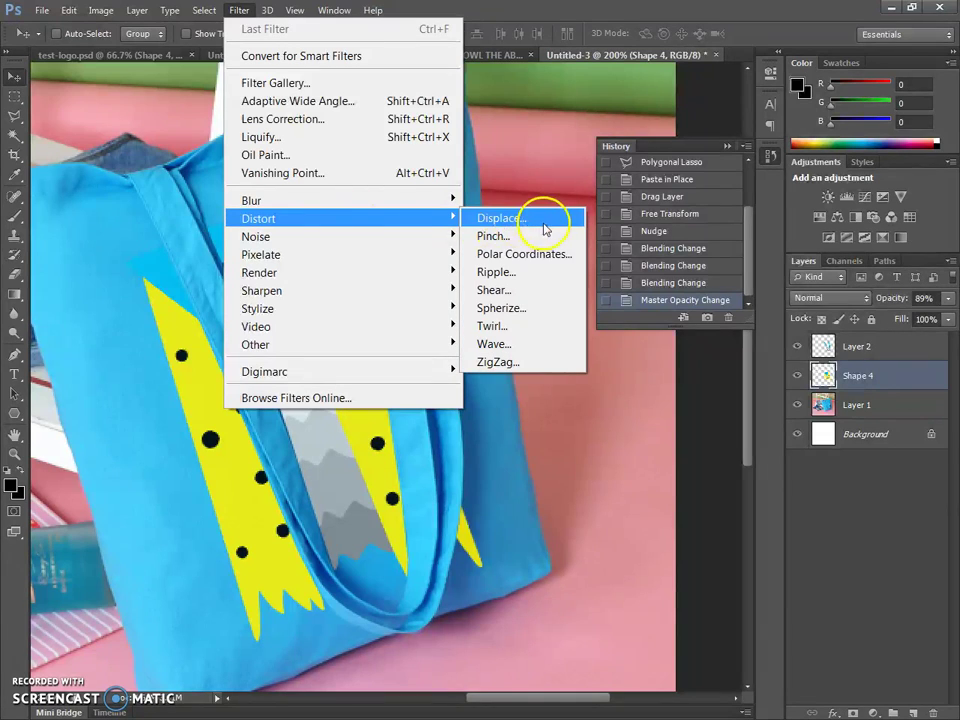
{"action": "left_click", "coordinate": [542, 310]}
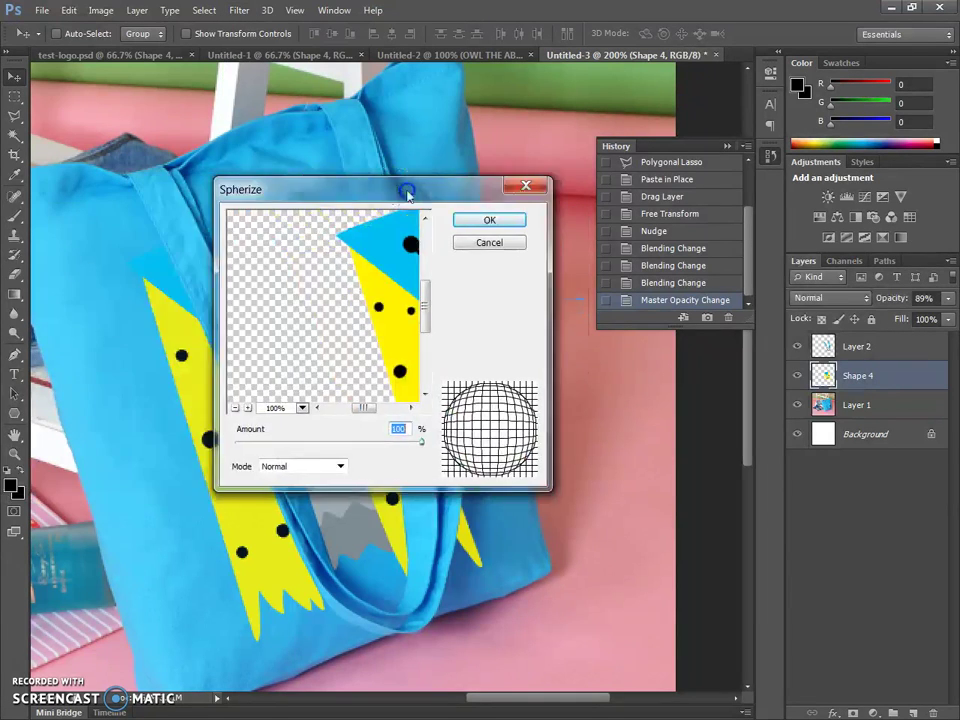
{"action": "left_click_drag", "start_coordinate": [447, 389], "coordinate": [475, 390]}
{"action": "left_click_drag", "start_coordinate": [507, 427], "coordinate": [452, 422]}
{"action": "left_click", "coordinate": [580, 202]}
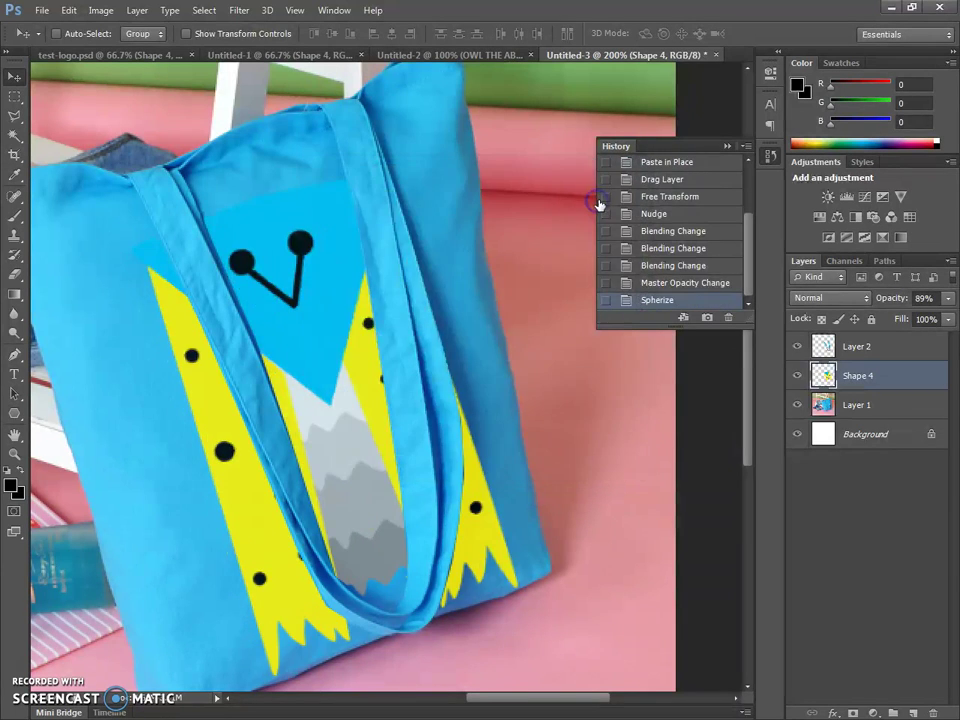
- Scale the owl logo layer down to about 93% and shift it slightly sideways to fit within the tote bag's front
{"action": "key", "text": "ctrl+t"}
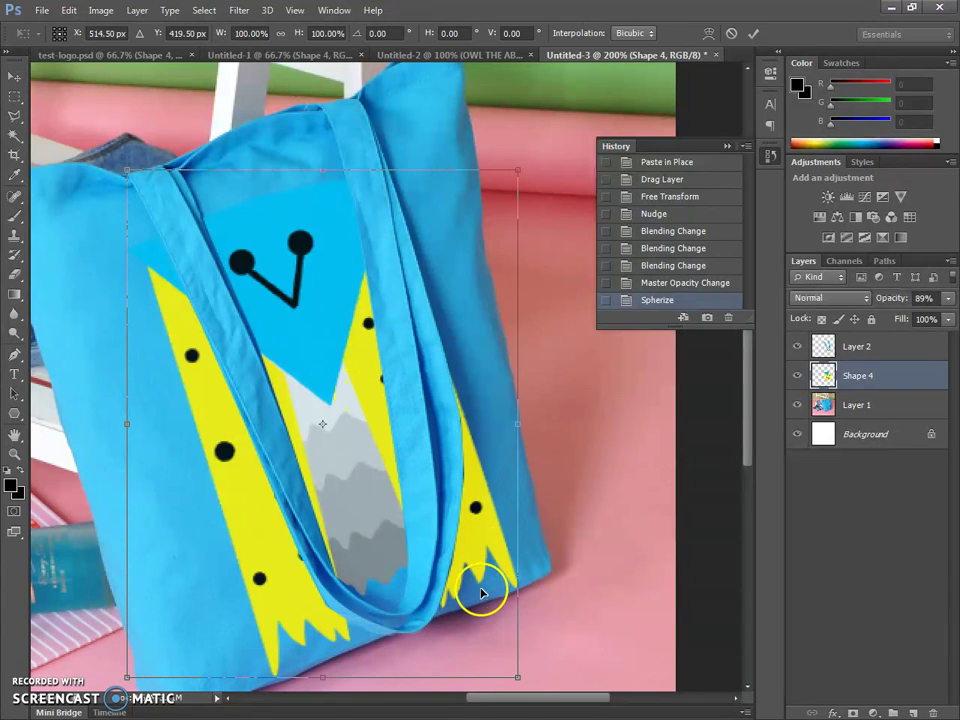
{"action": "left_click_drag", "start_coordinate": [516, 678], "coordinate": [483, 643]}
{"action": "double_click", "coordinate": [420, 549]}
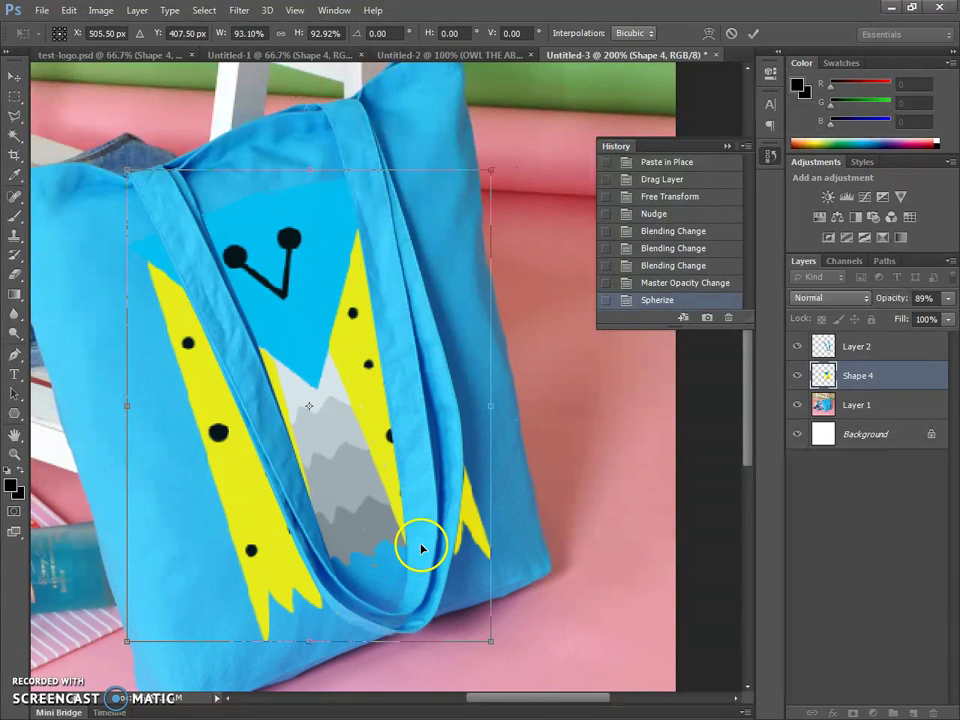
{"action": "left_click_drag", "start_coordinate": [388, 439], "coordinate": [361, 444]}
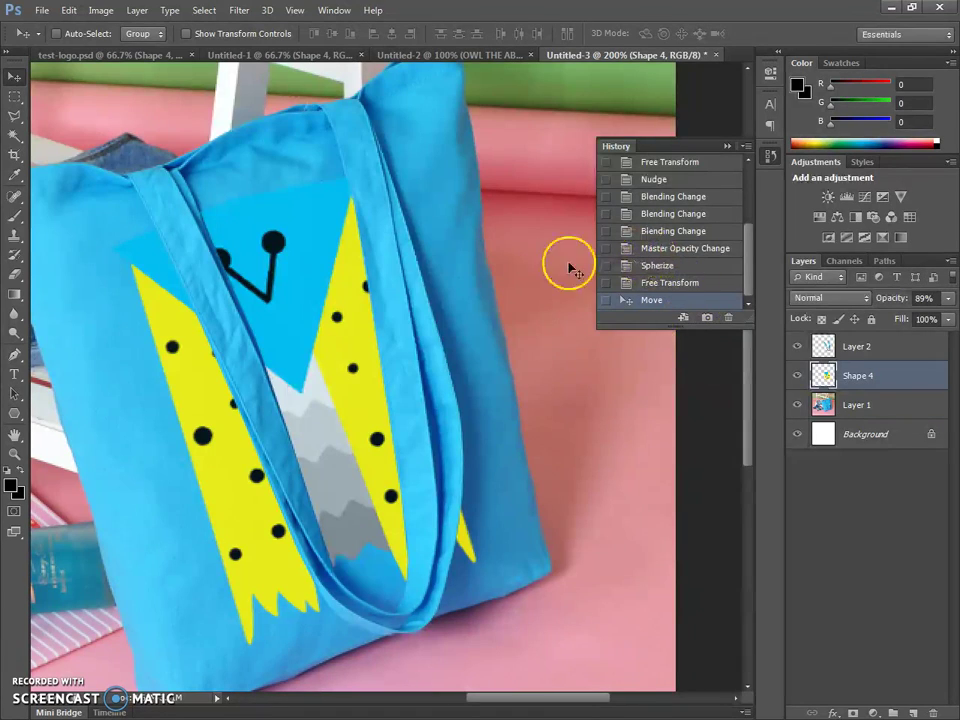
- Review the tote bag mockup as a whole and compare it with the finished billboard and t-shirt mockups
{"action": "scroll", "coordinate": [565, 268], "scroll_direction": "down", "scroll_amount": 2}
{"action": "scroll", "coordinate": [493, 296], "scroll_direction": "down", "scroll_amount": 1}
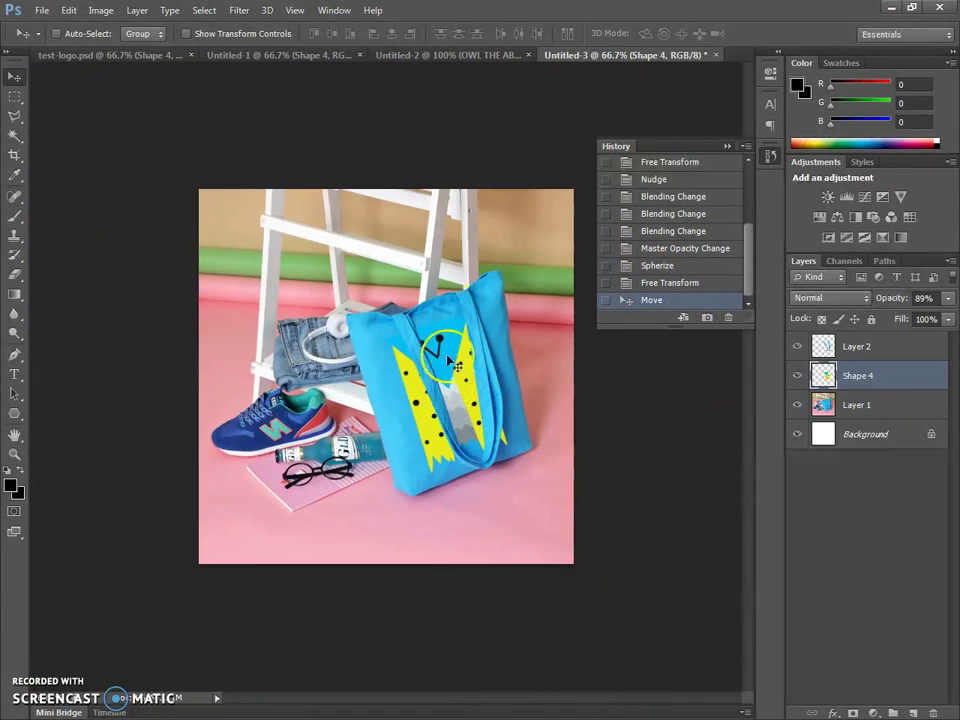
{"action": "left_click", "coordinate": [471, 54]}
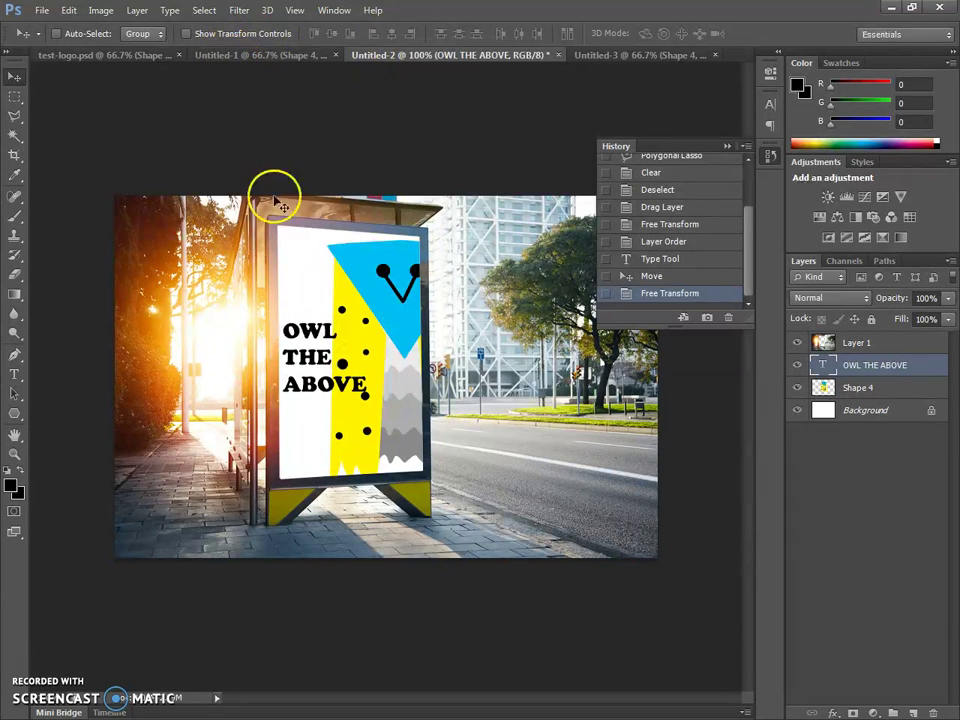
{"action": "left_click", "coordinate": [256, 57]}
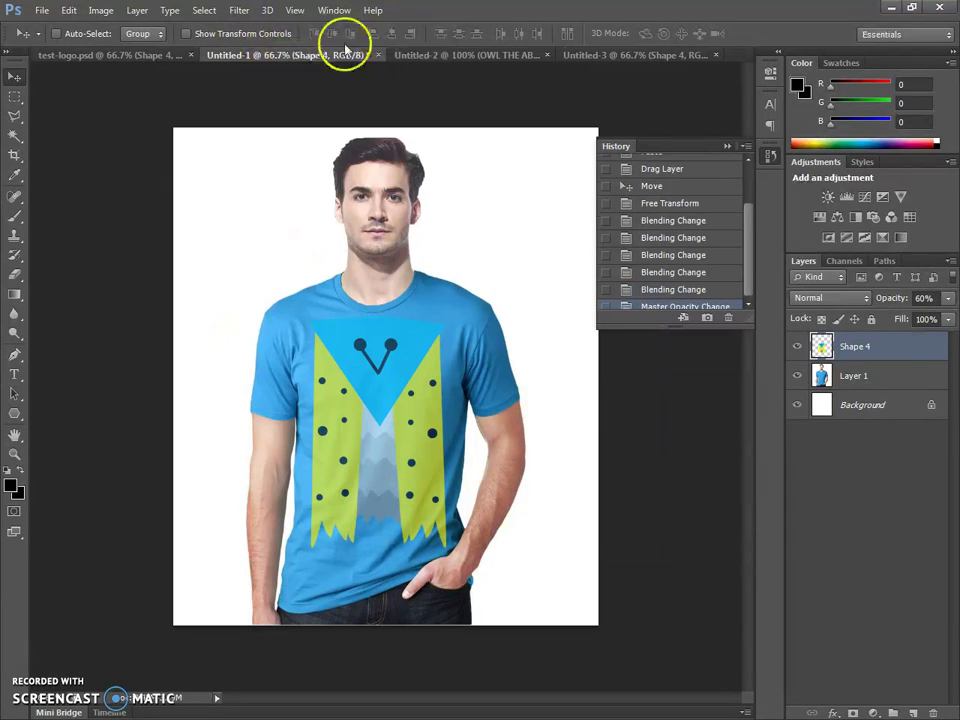
{"action": "left_click", "coordinate": [425, 54]}
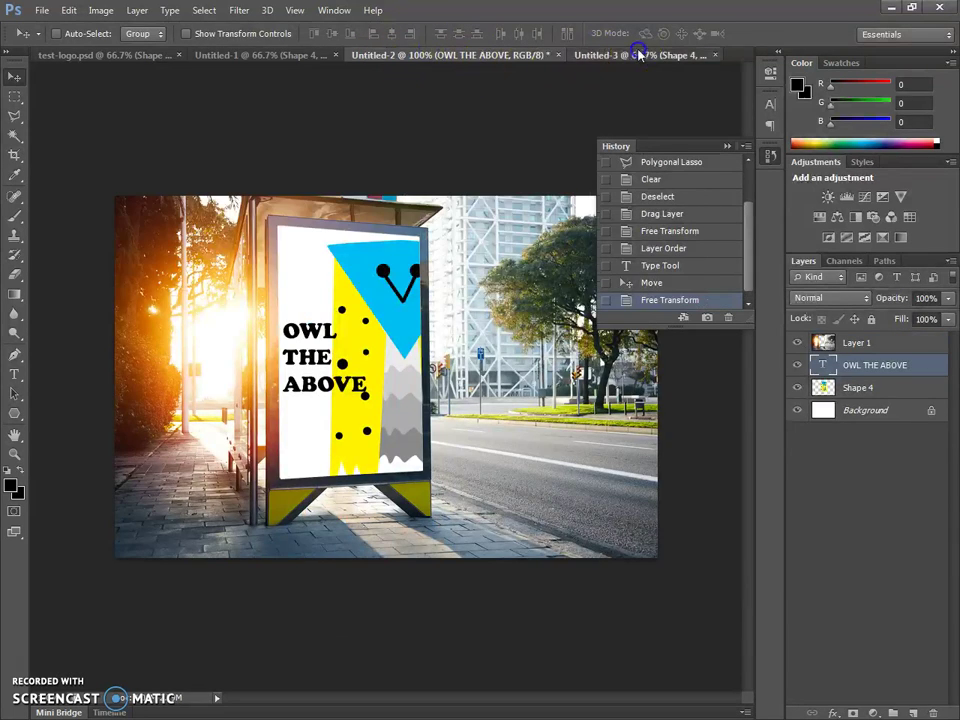
{"action": "left_click", "coordinate": [640, 56]}
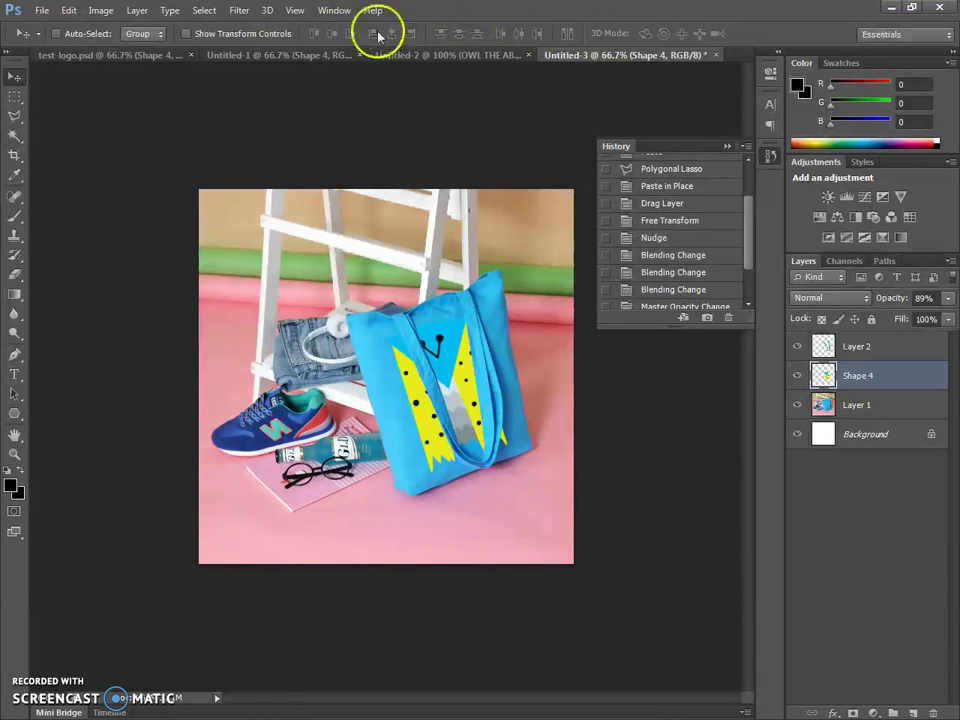
{"action": "left_click", "coordinate": [426, 56]}
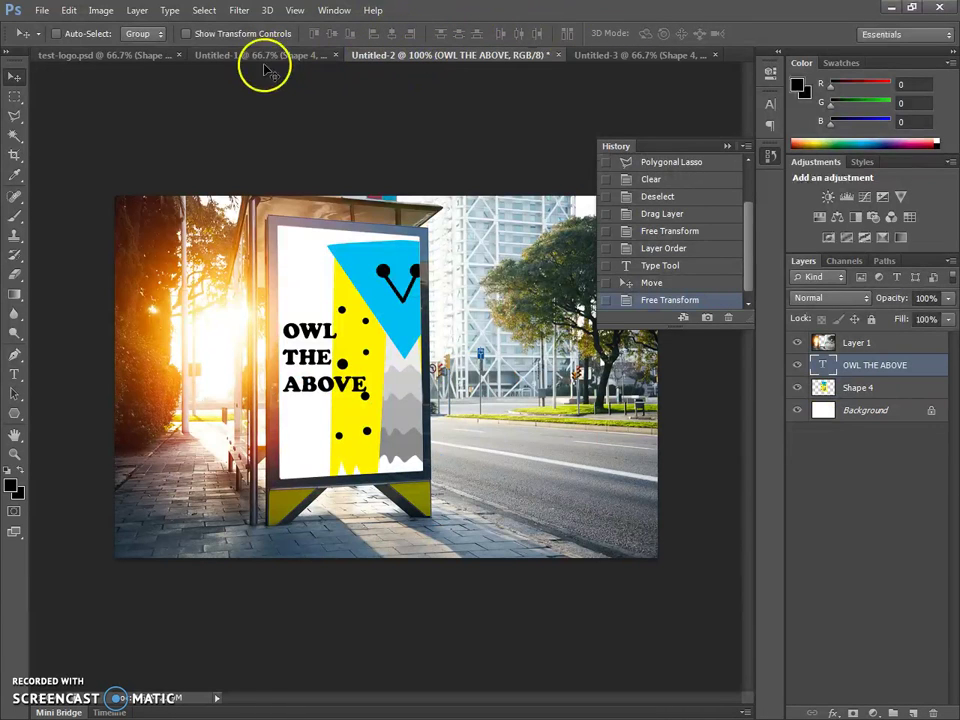